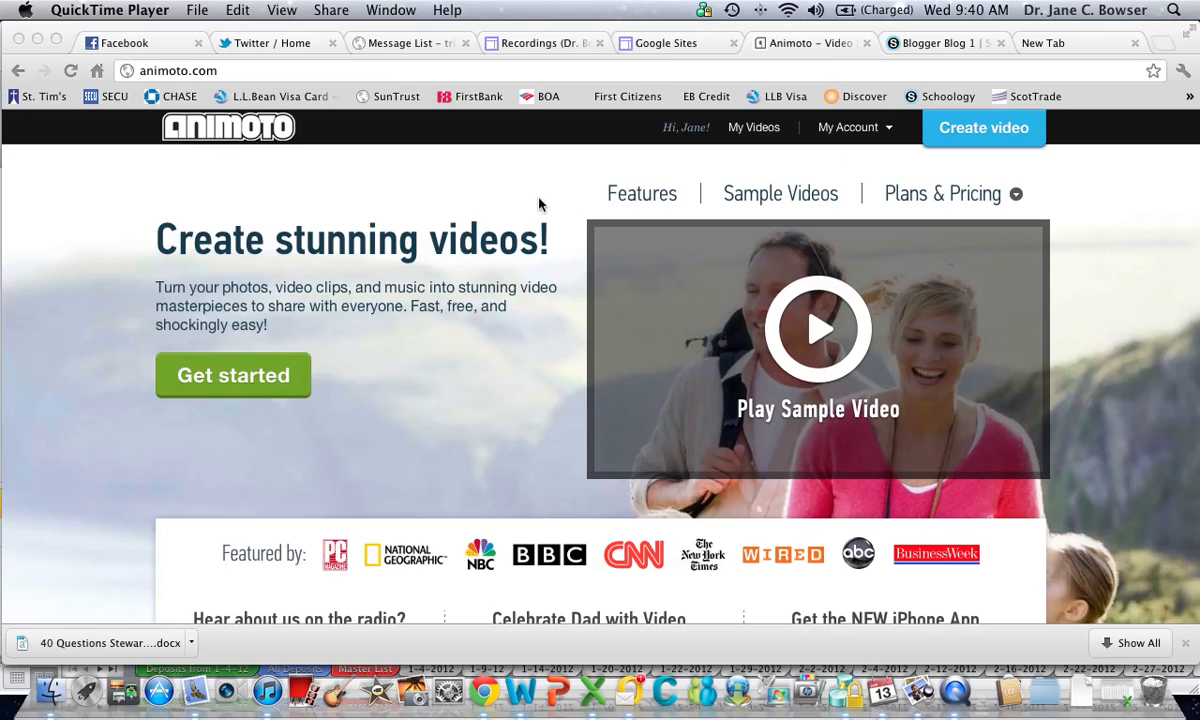
Open the Education page from the "Animoto For" links at the foot of the homepage
scroll(509, 214, down, 10)
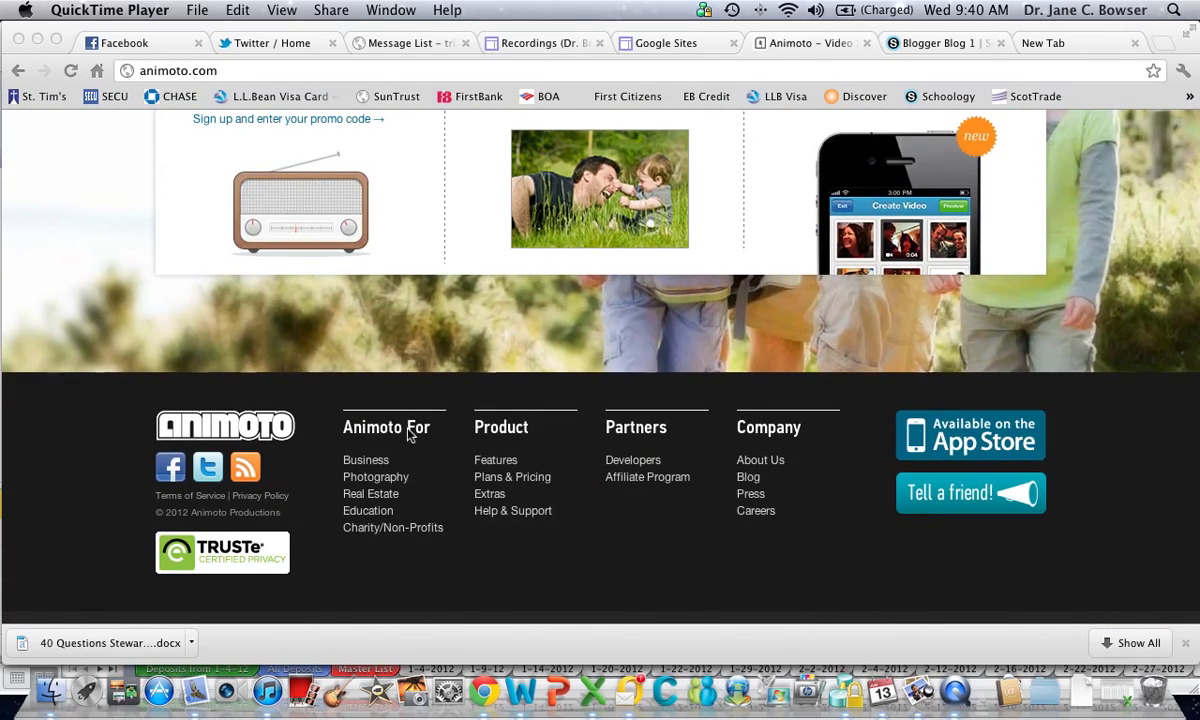
click(371, 516)
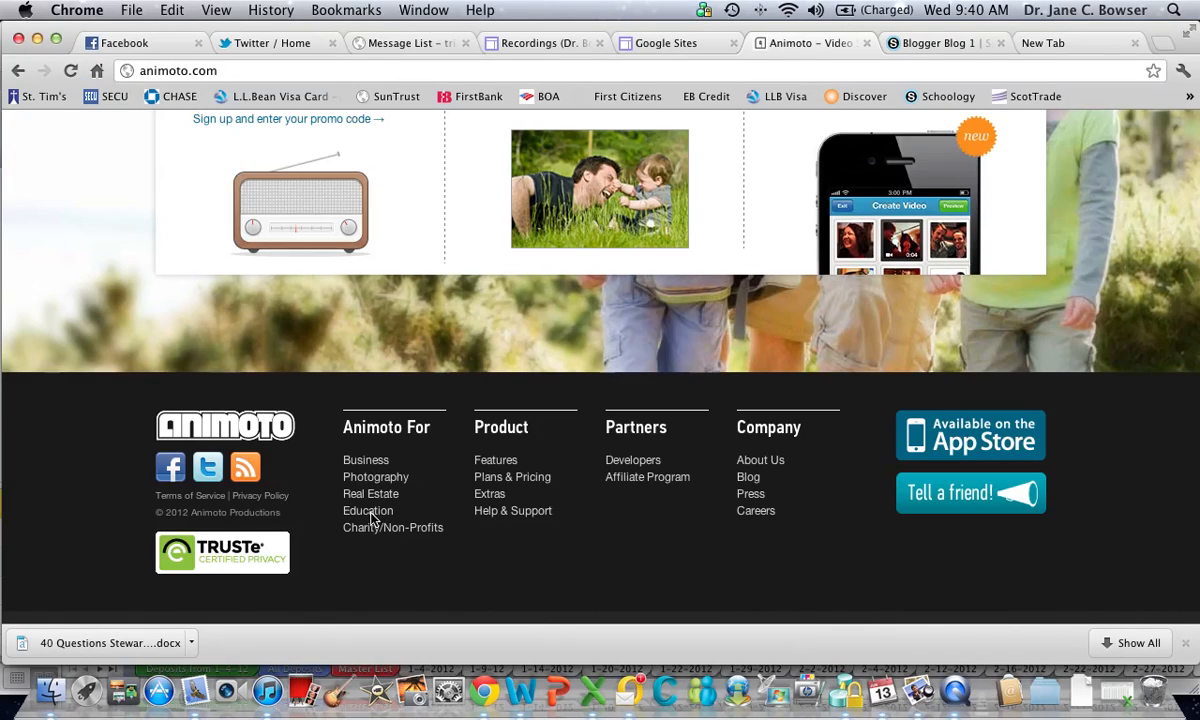
click(371, 518)
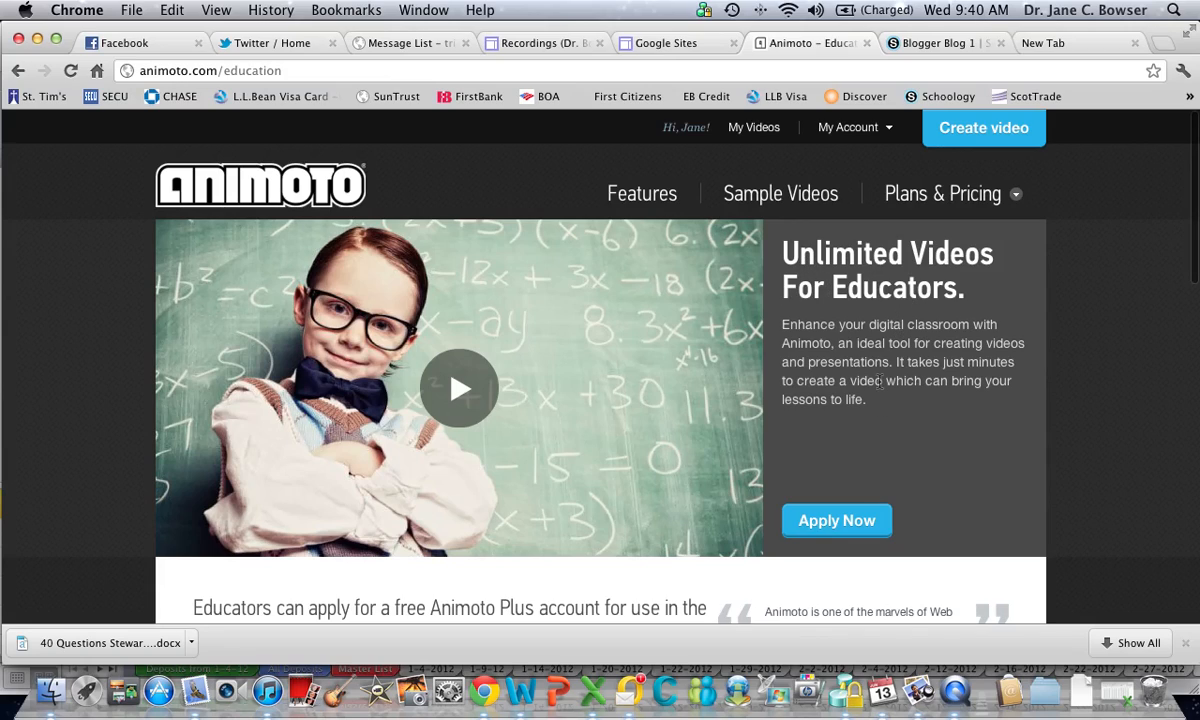
Read through the educator account offer and open the Animoto for Education application form
scroll(634, 473, down, 5)
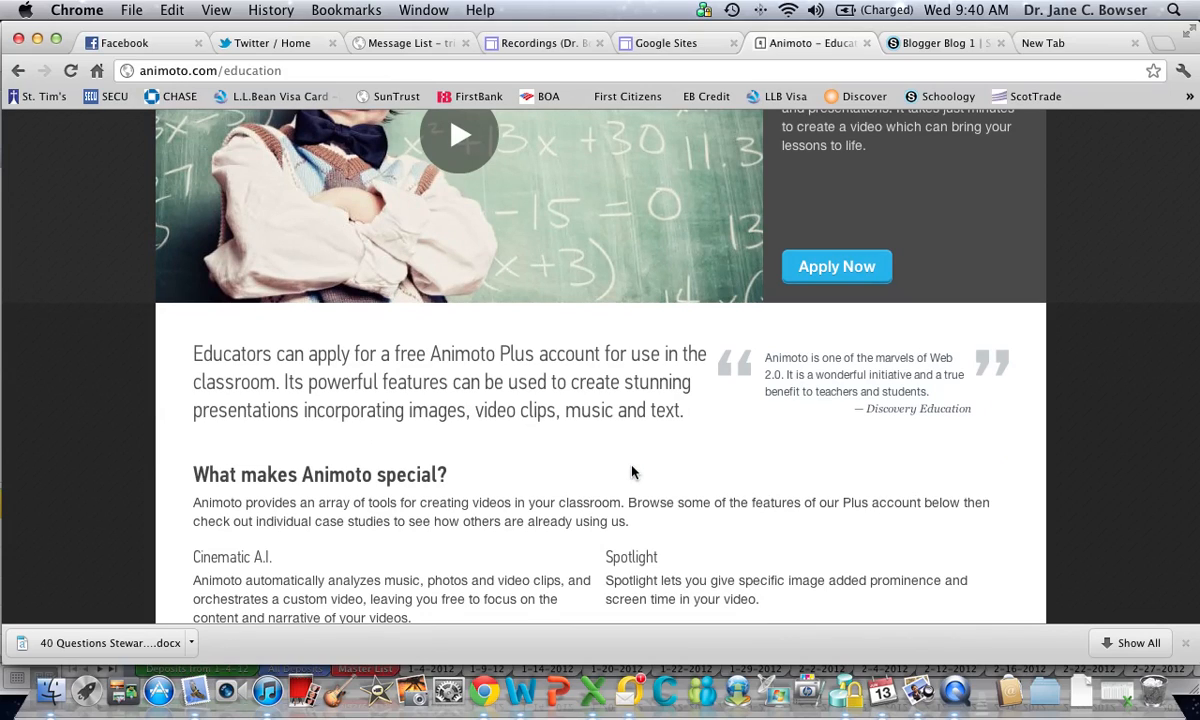
scroll(632, 472, down, 3)
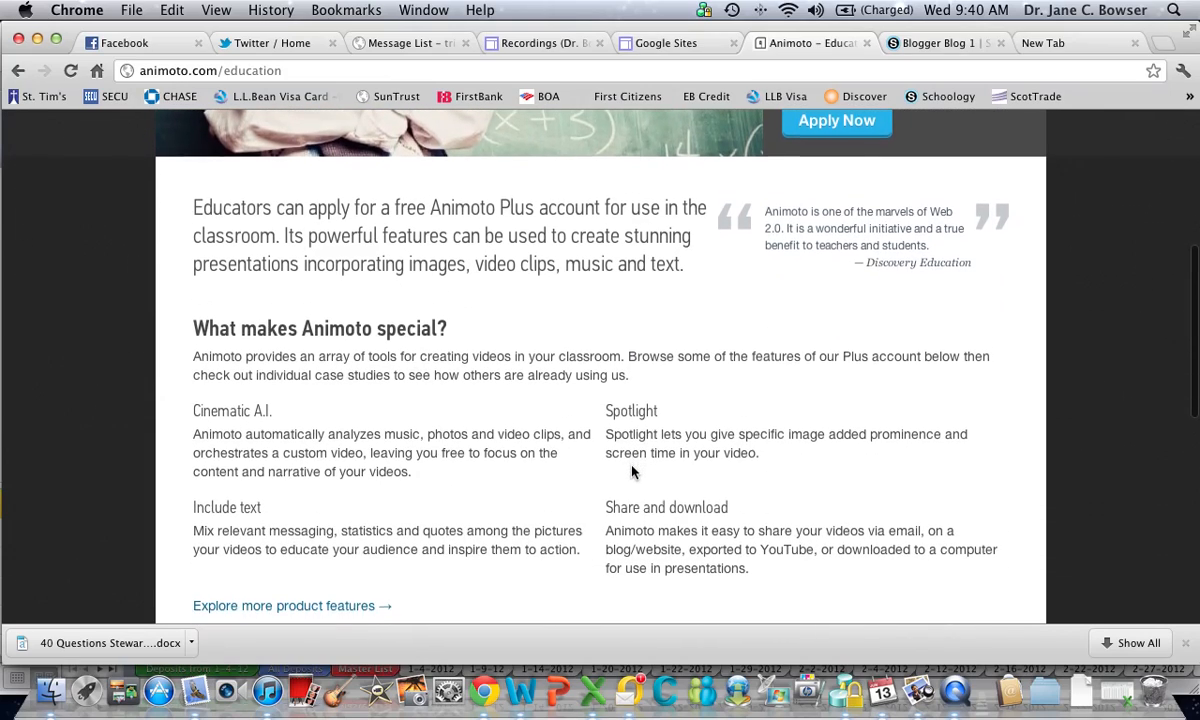
scroll(632, 472, up, 7)
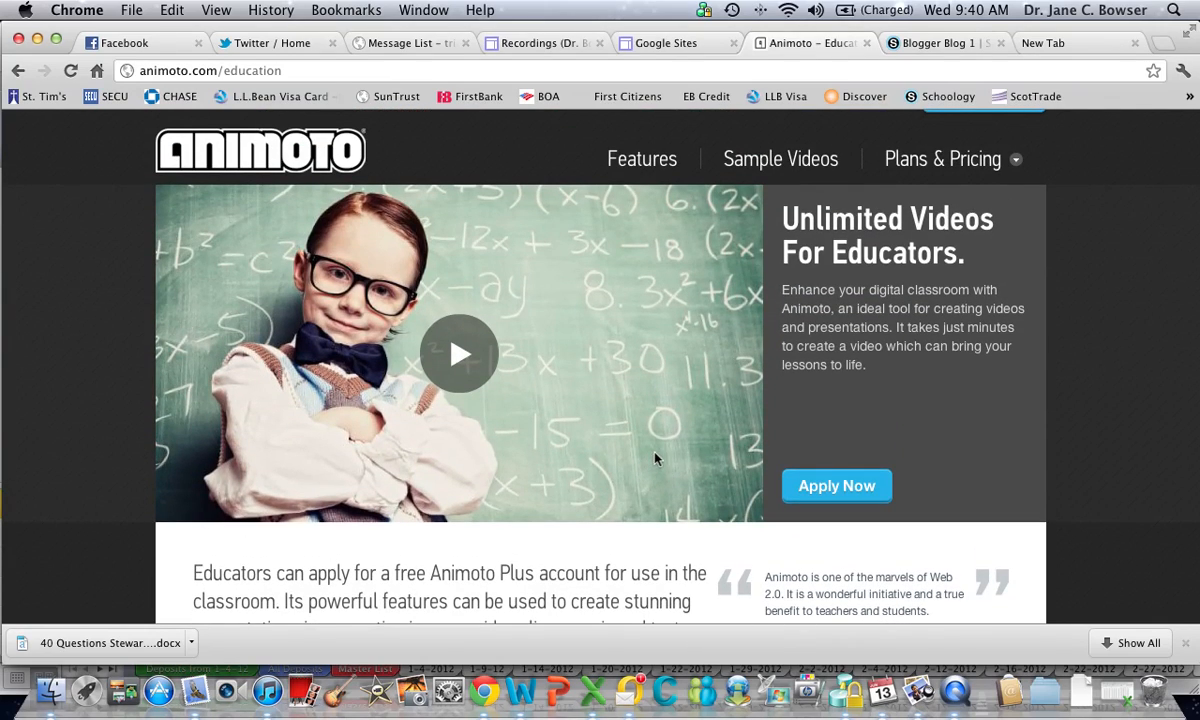
scroll(489, 453, down, 2)
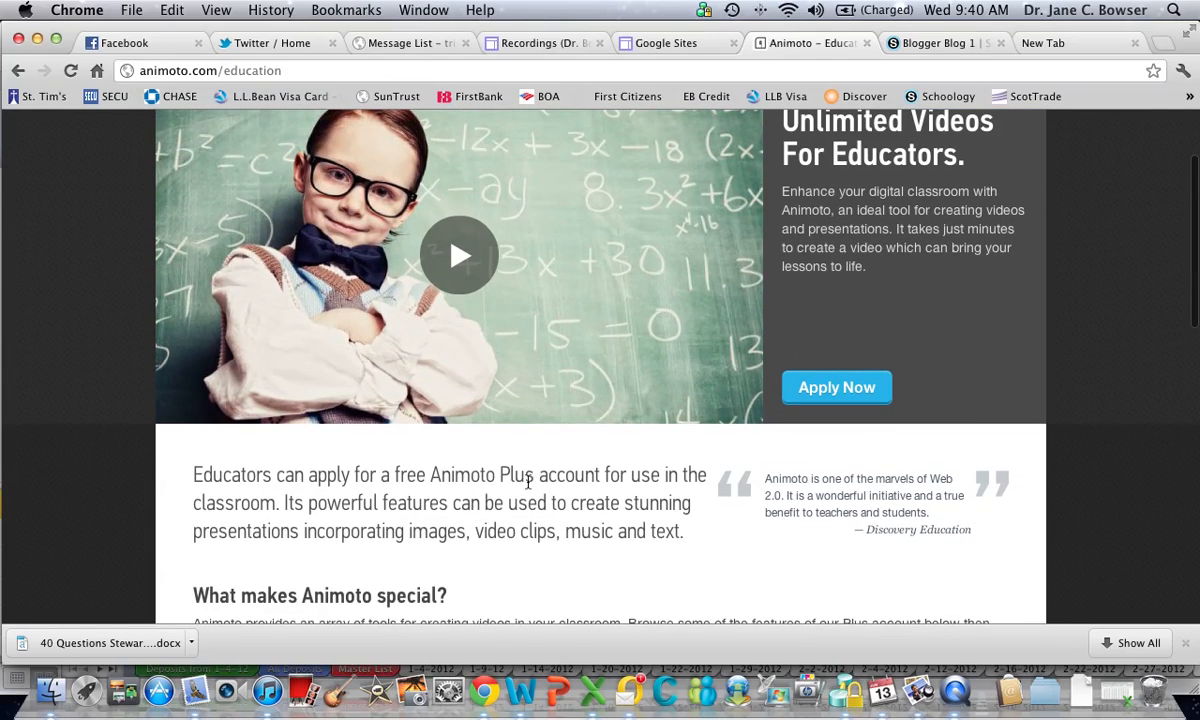
click(840, 390)
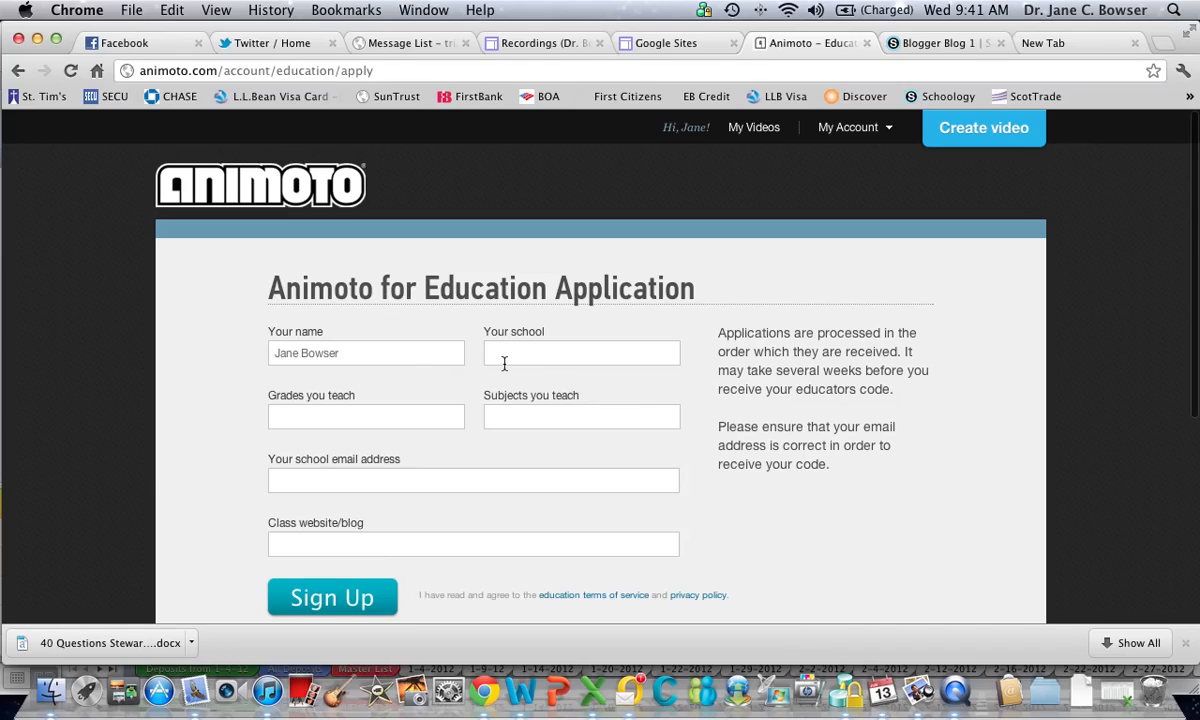
Fill in the application with school High Point University, grades College and subject Technology
click(539, 353)
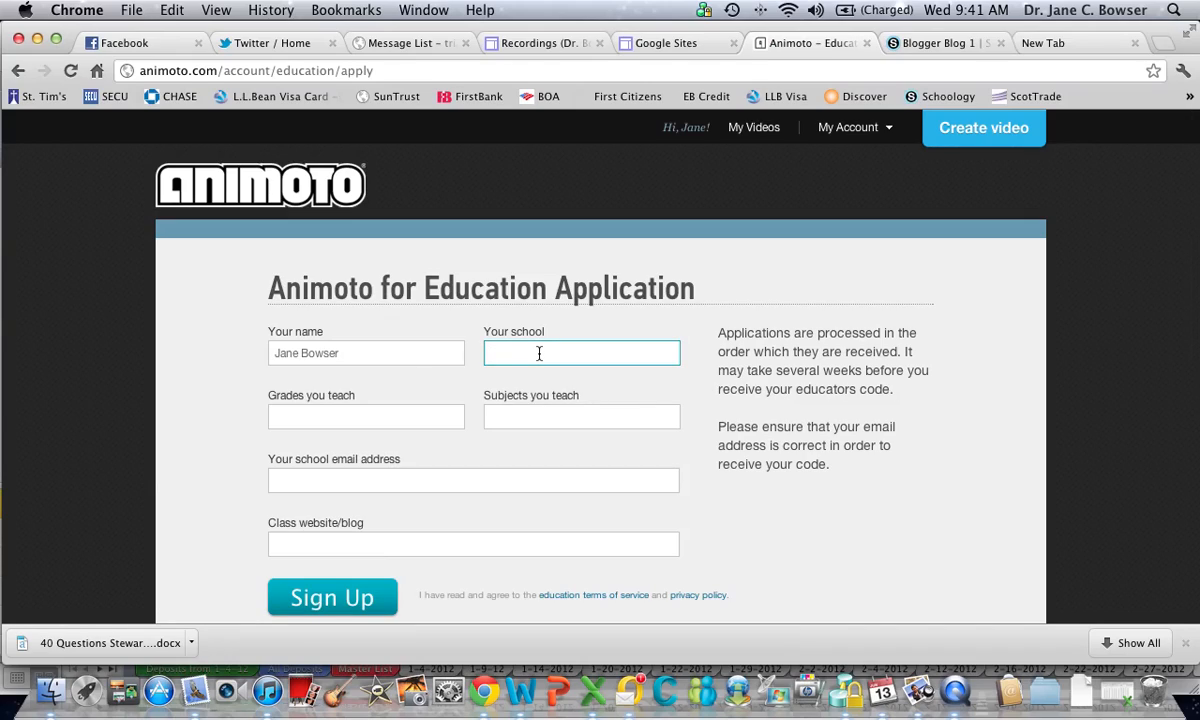
text(High Point University)
click(327, 416)
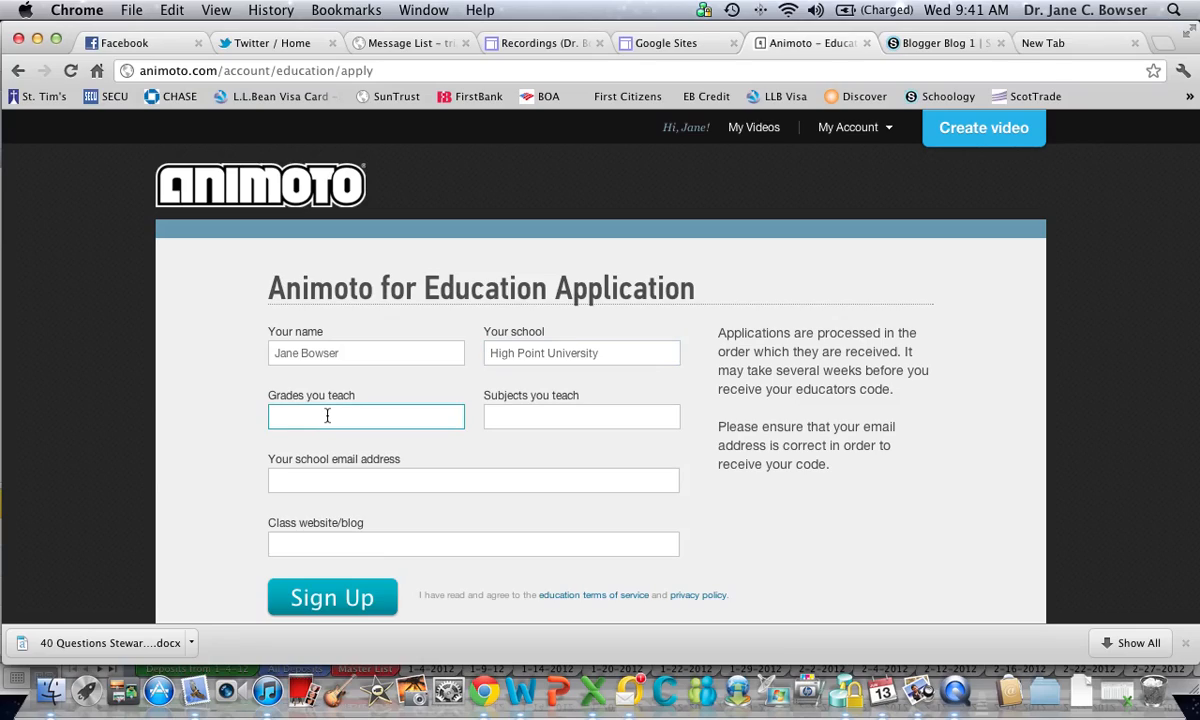
text(College)
click(520, 414)
text(Technology)
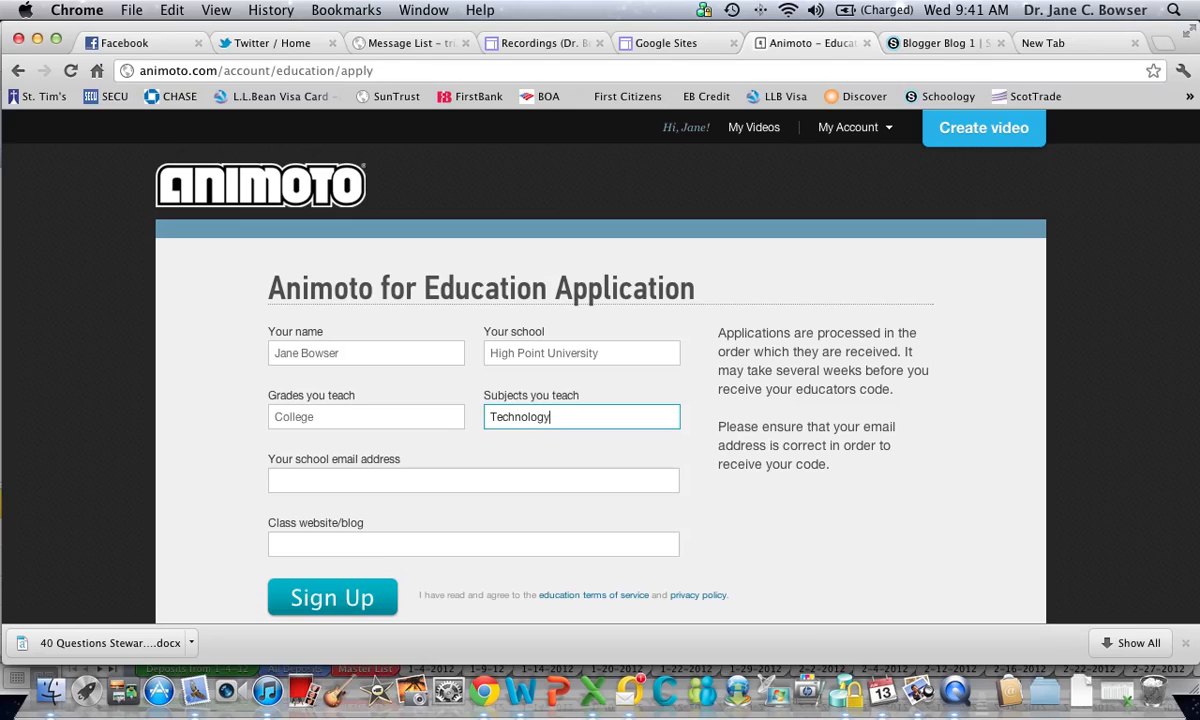
Enter the school email address and the class blog address, and submit the education application
scroll(601, 417, down, 1)
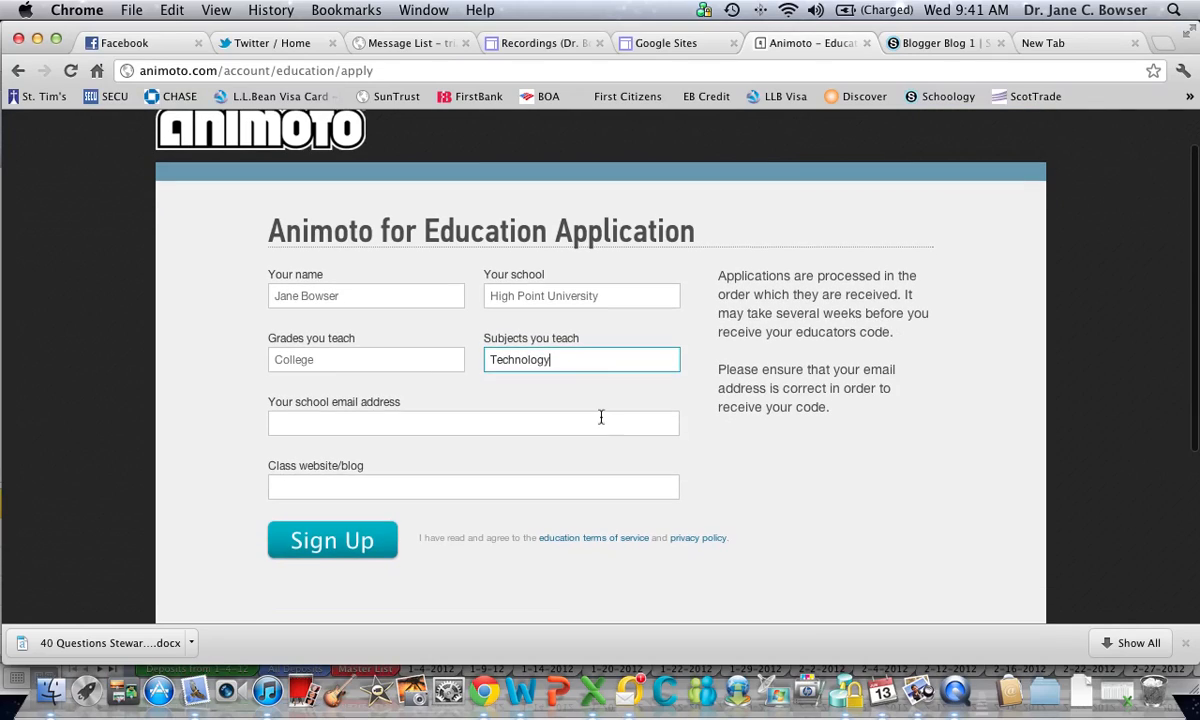
click(344, 423)
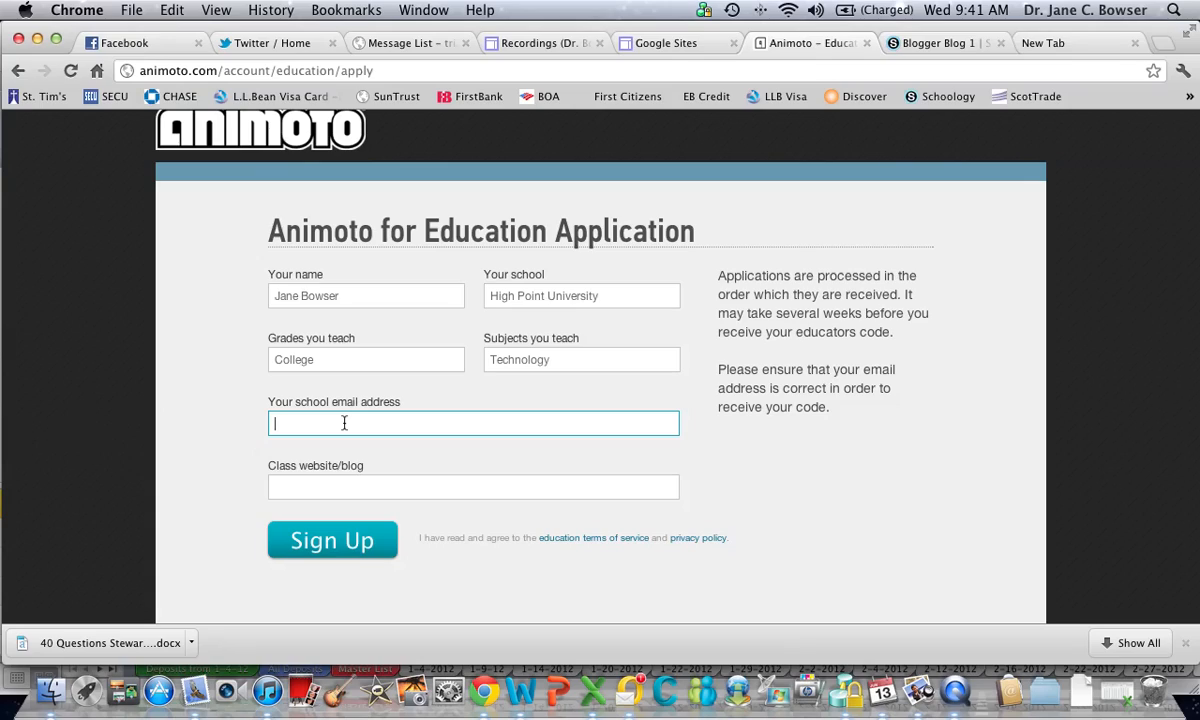
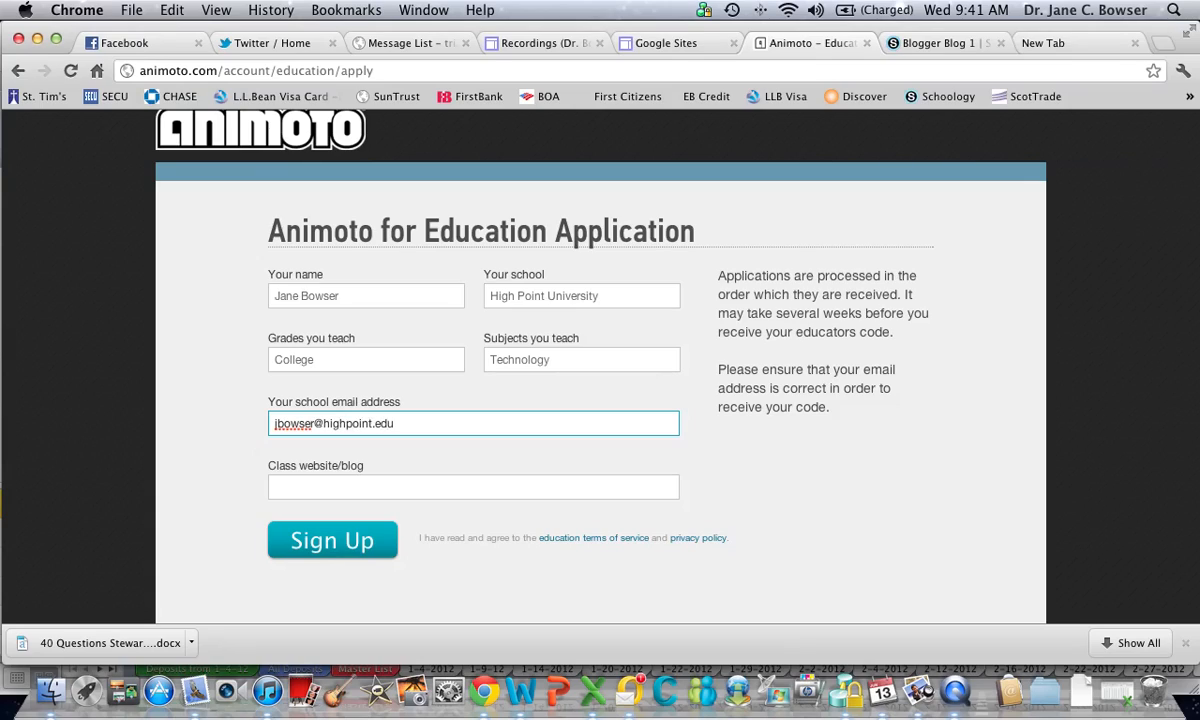
click(342, 488)
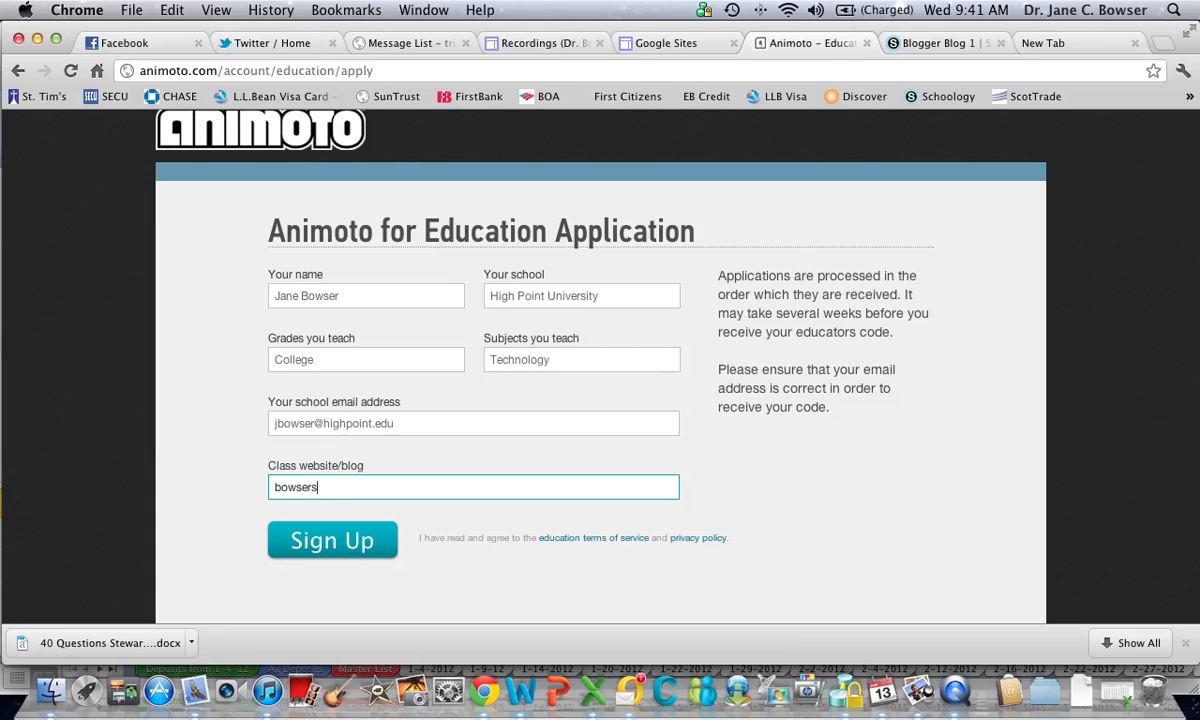
text(bowsersbark )
text(blogspot.com)
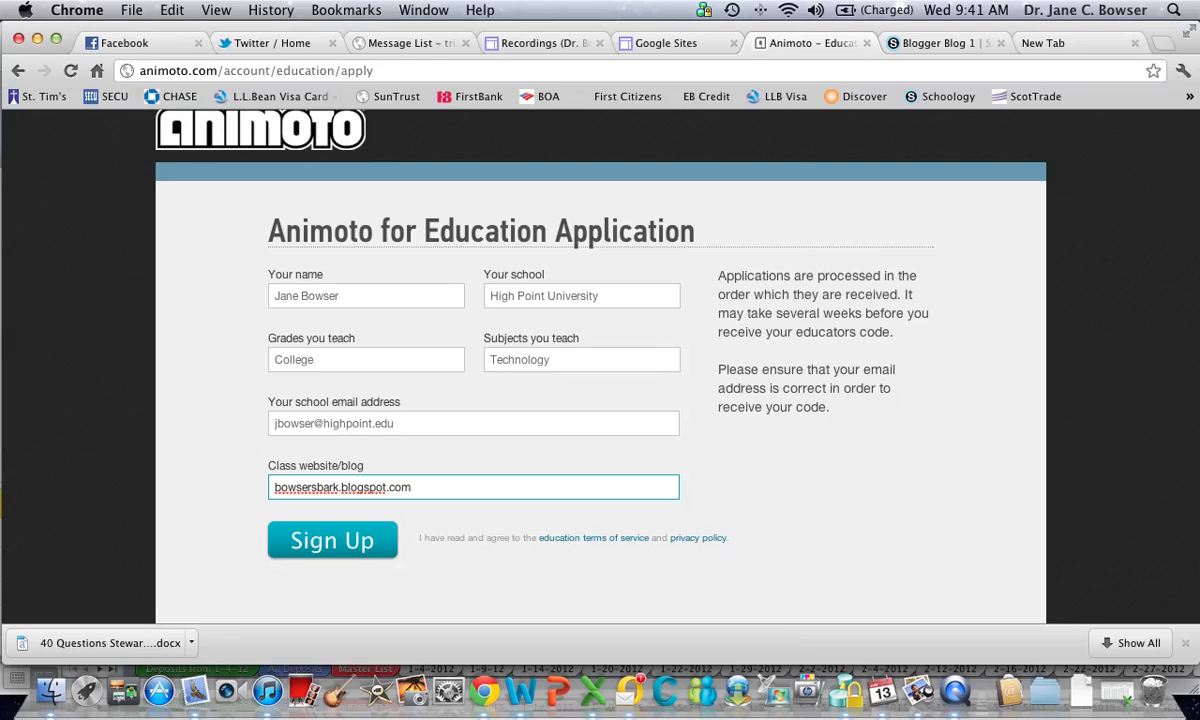
click(346, 548)
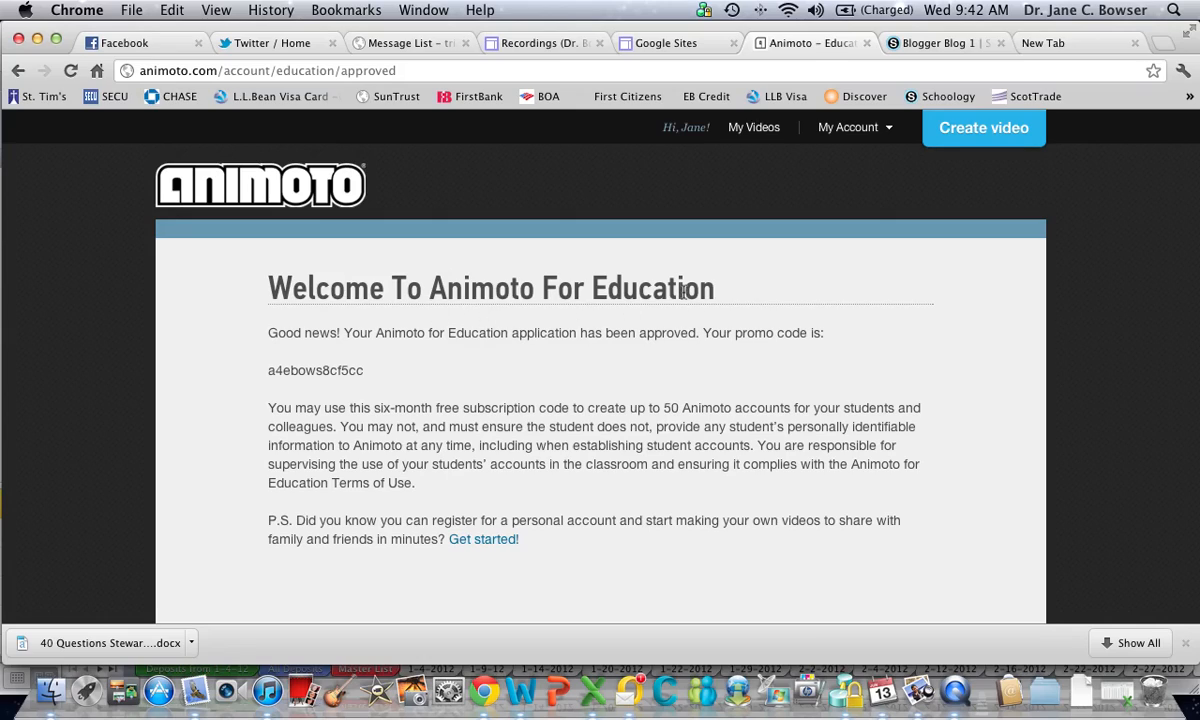
Start creating a new video and look through the available video styles
click(992, 136)
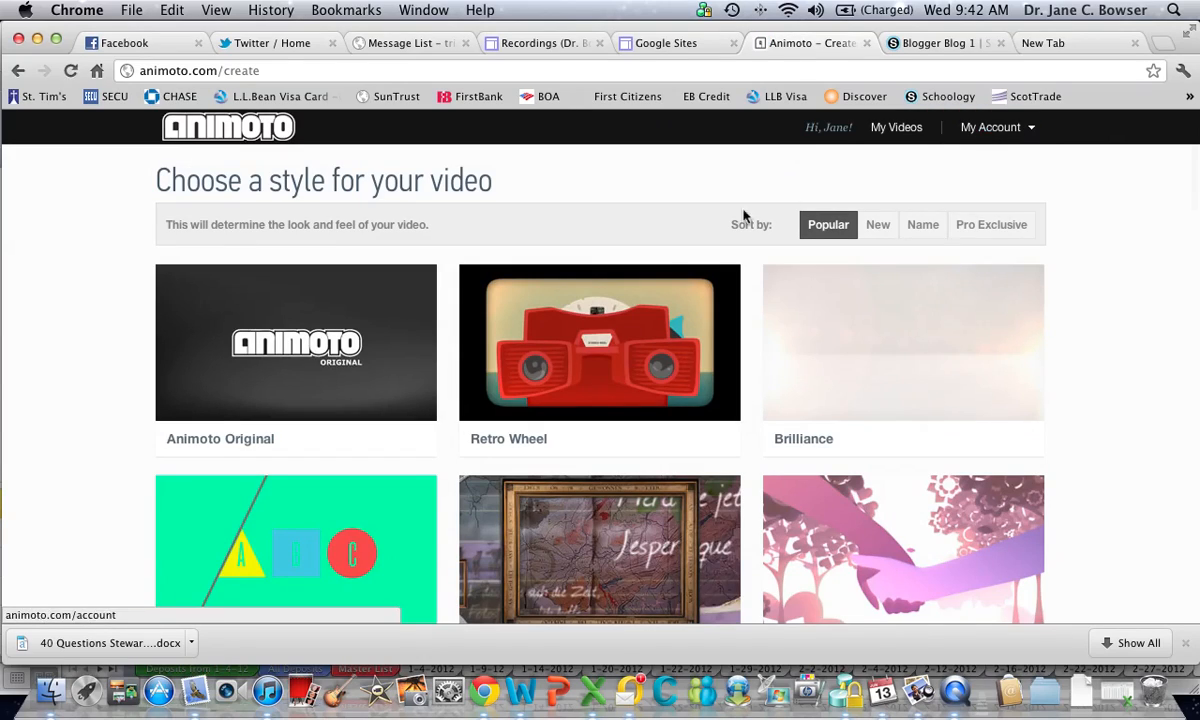
scroll(670, 247, down, 2)
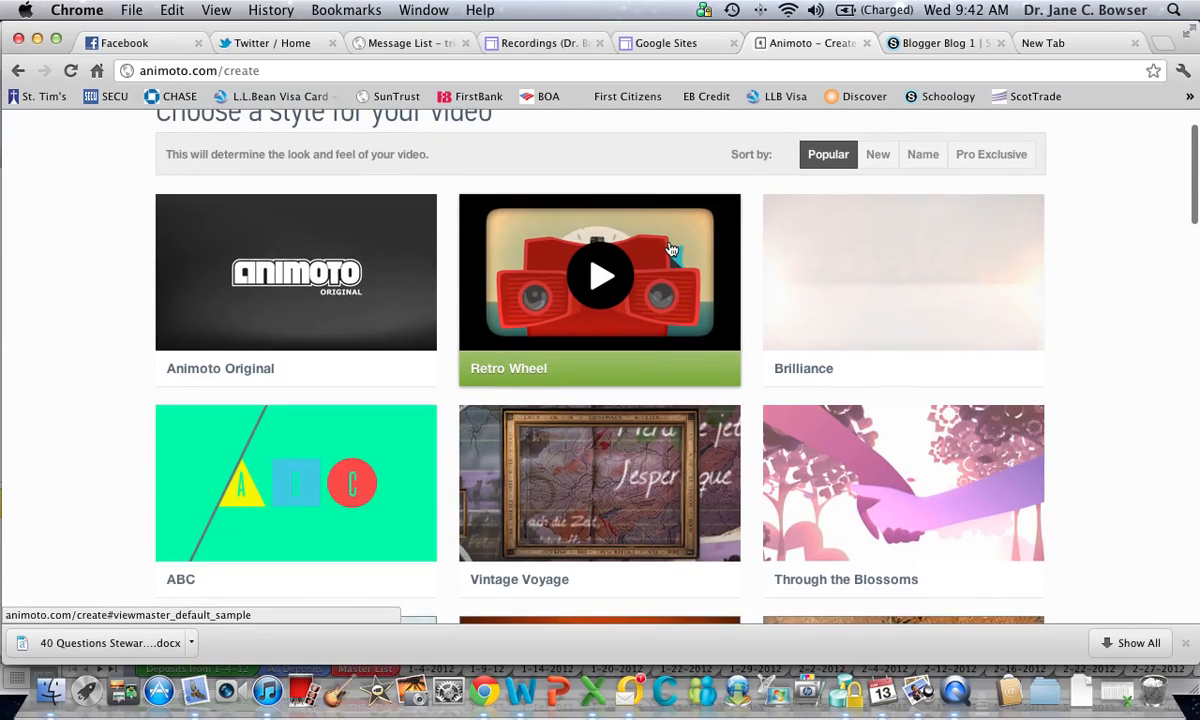
scroll(670, 247, down, 3)
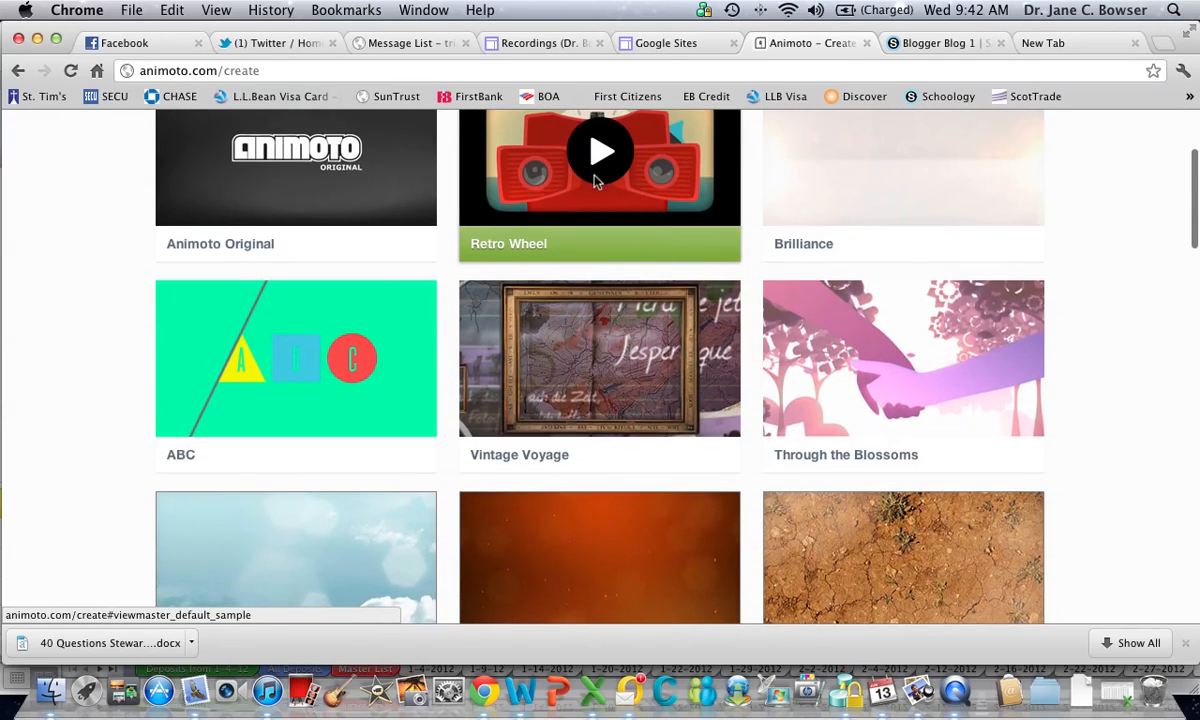
mouse_move(945, 163)
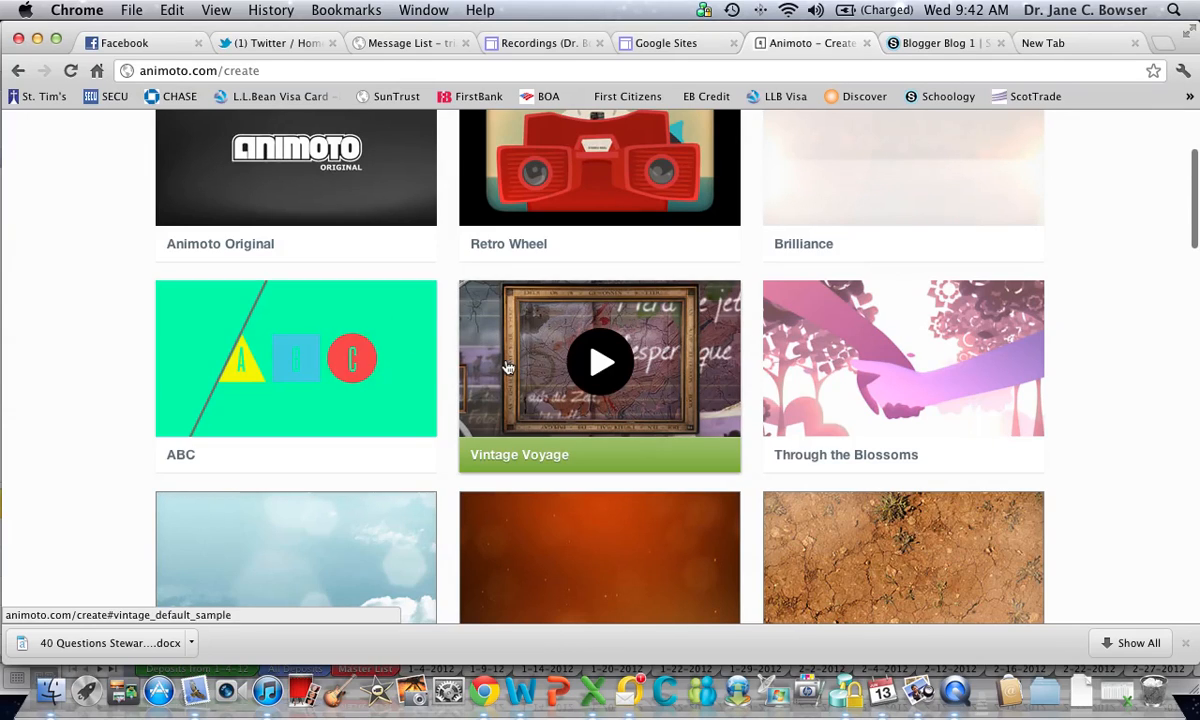
scroll(508, 368, down, 8)
scroll(508, 368, down, 12)
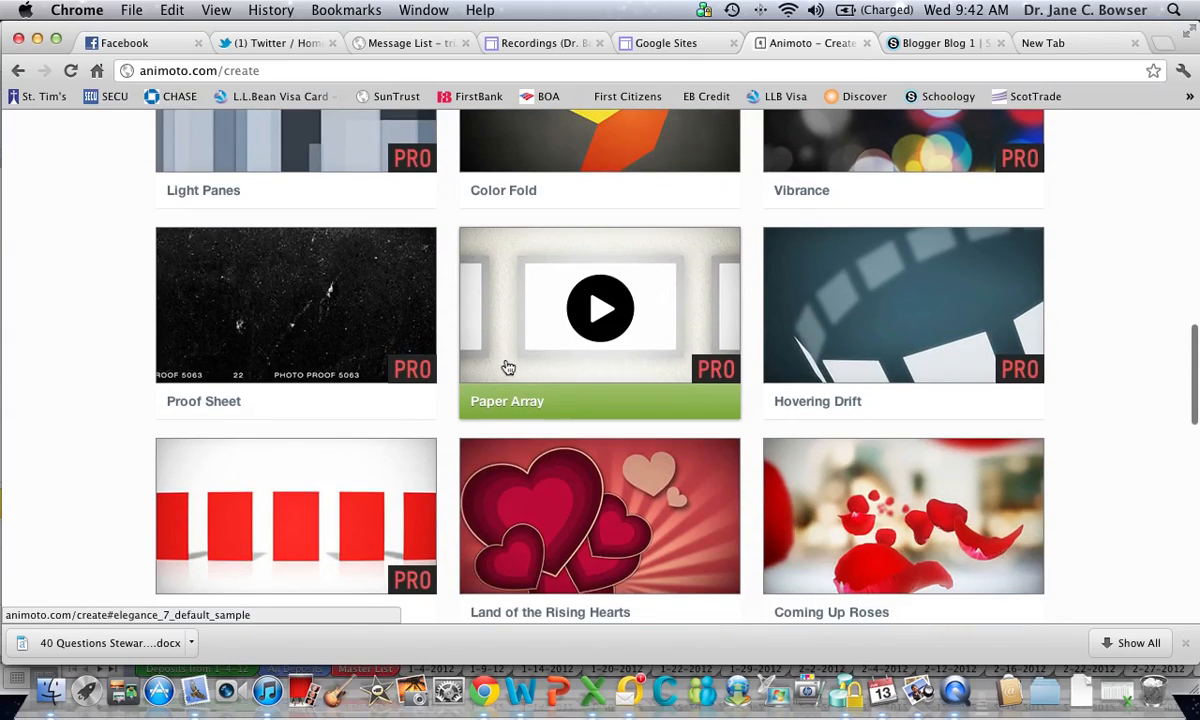
scroll(508, 368, up, 20)
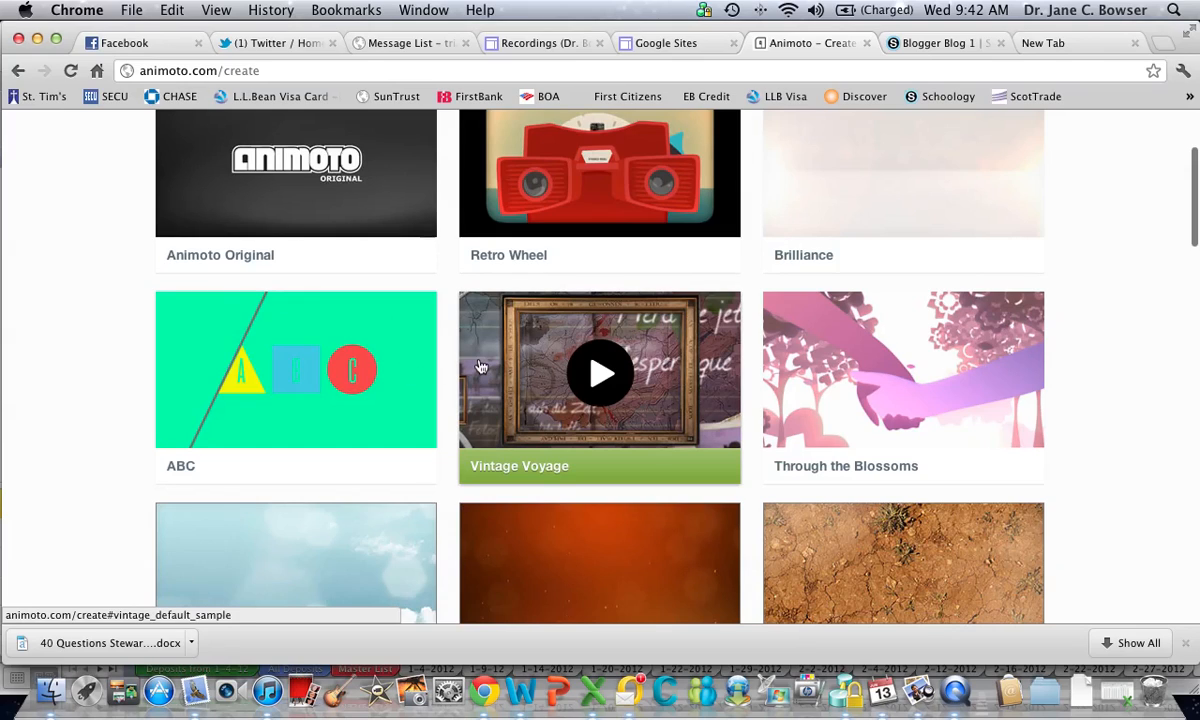
scroll(480, 367, up, 3)
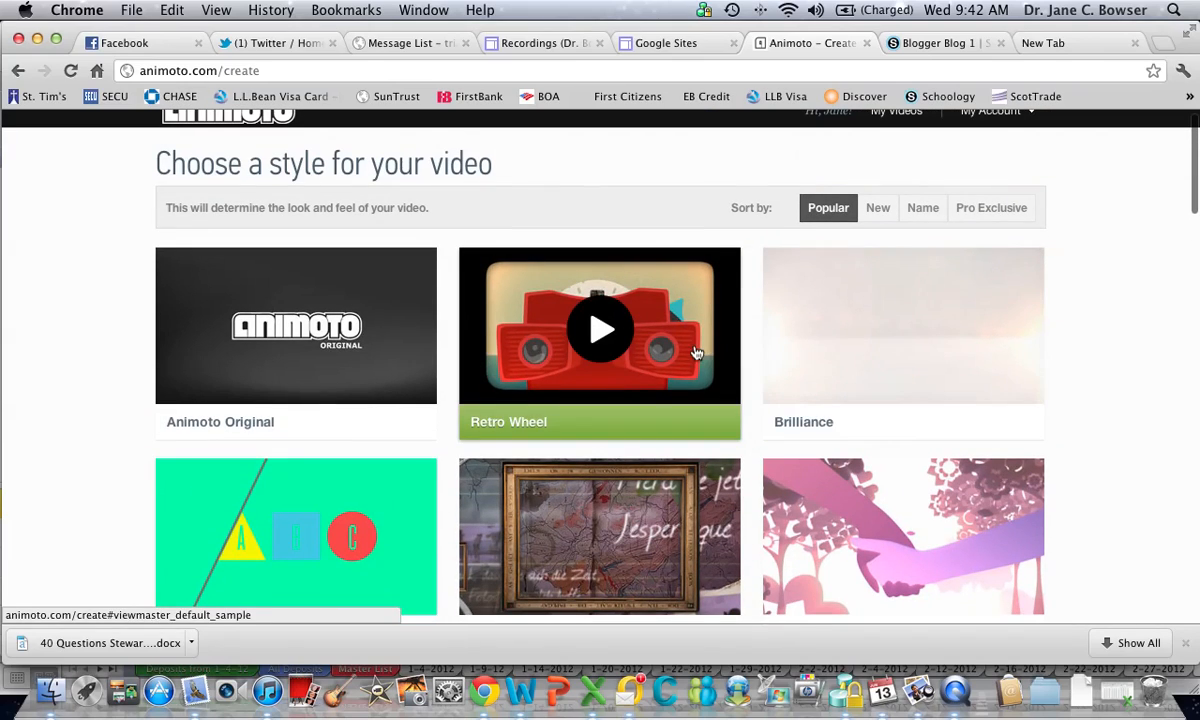
Create the video with the Color Fold style and open its music selection
scroll(697, 352, down, 8)
scroll(575, 213, down, 3)
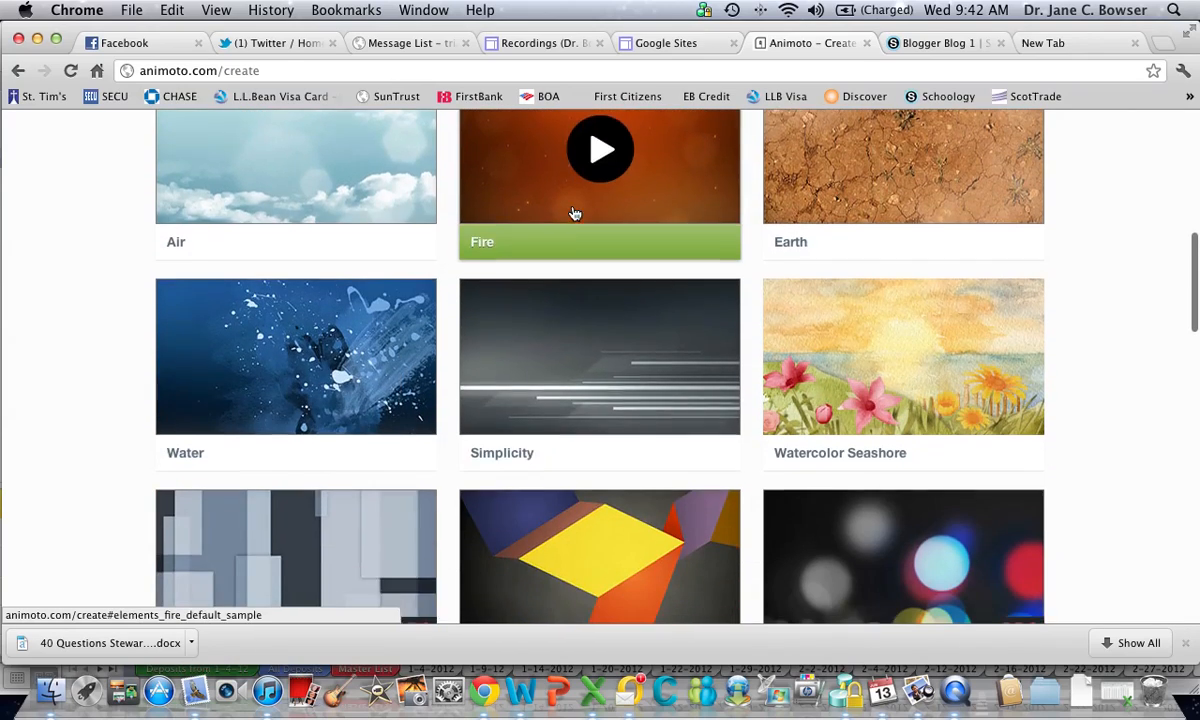
scroll(575, 213, down, 5)
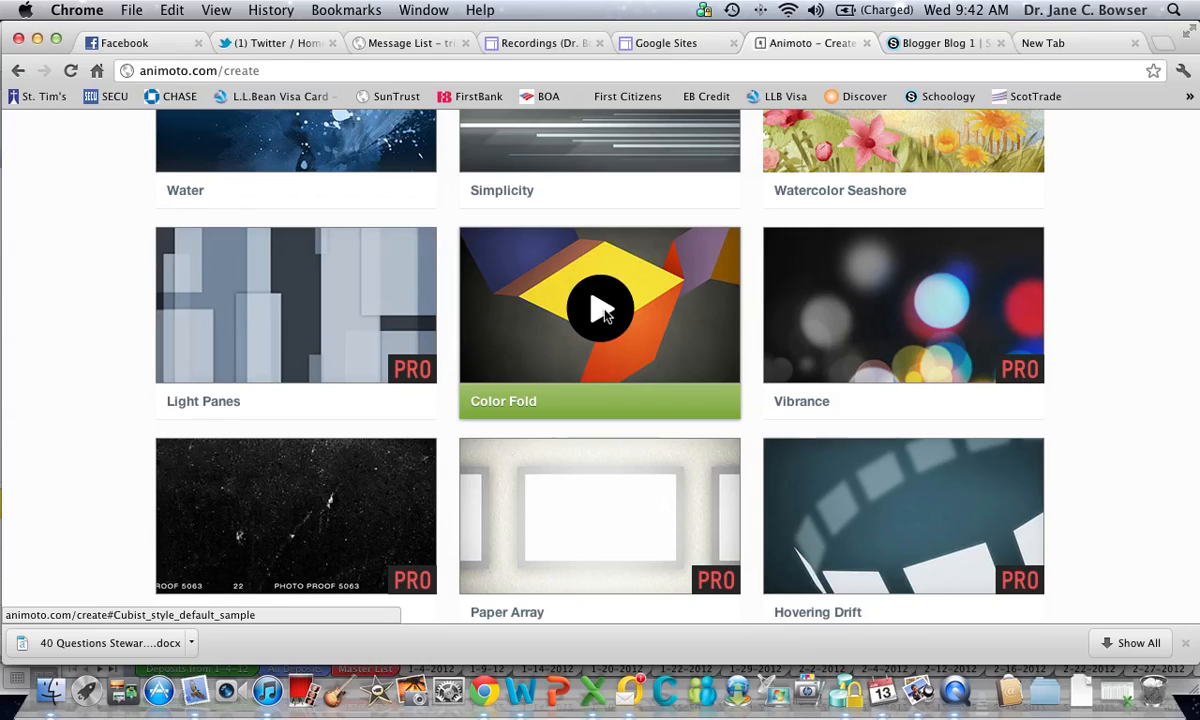
click(603, 315)
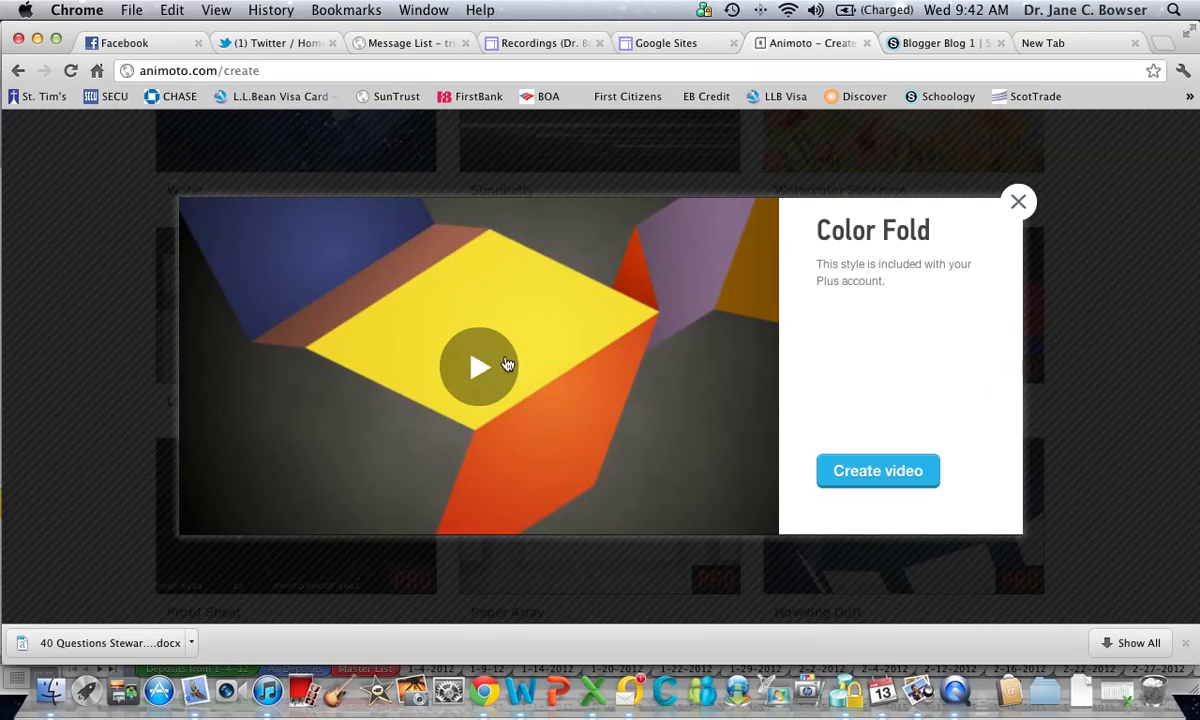
click(865, 474)
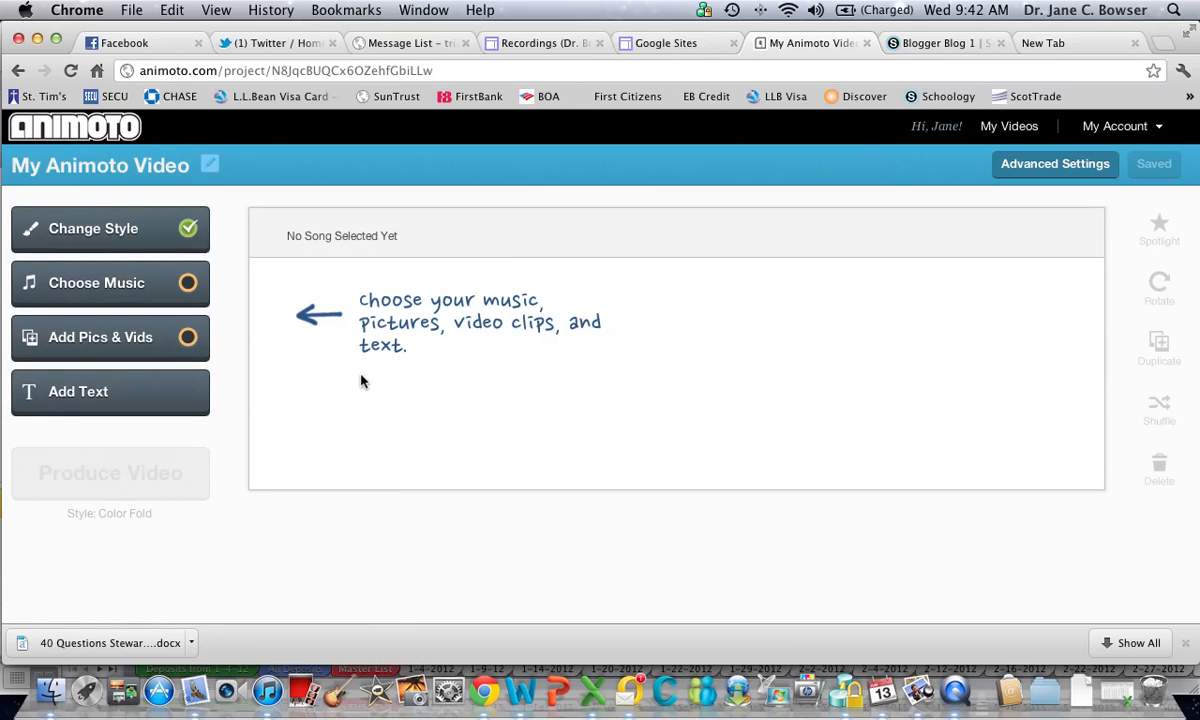
click(117, 286)
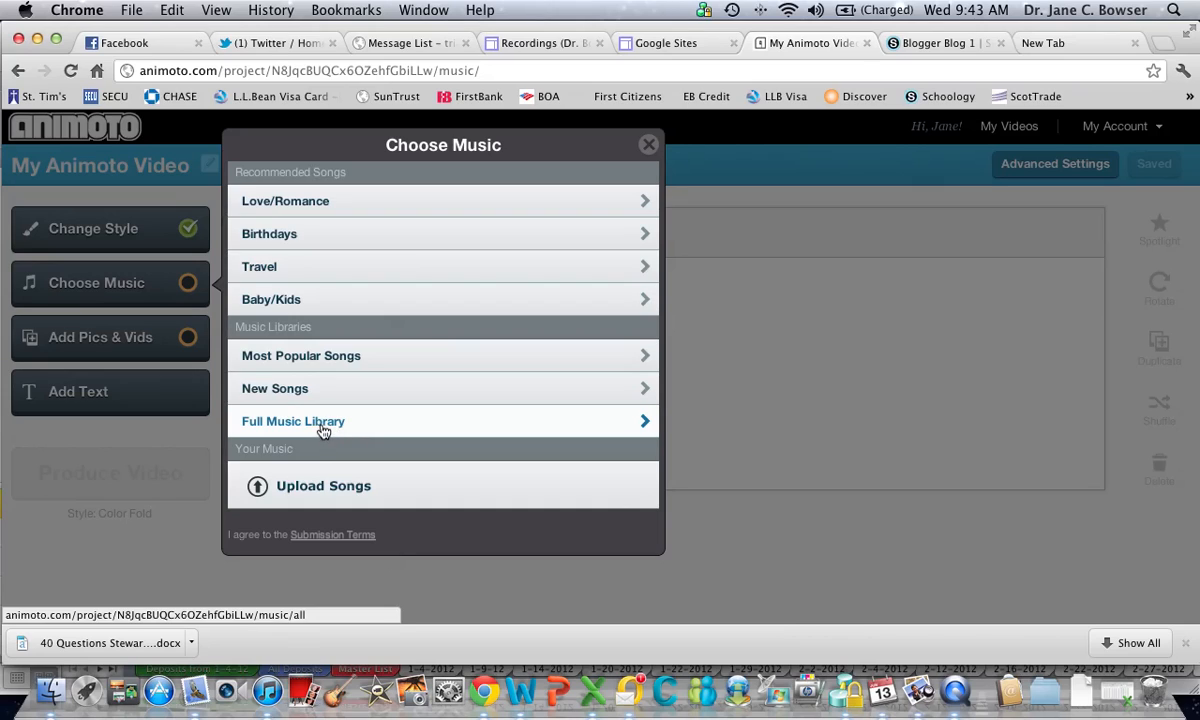
Try to upload Coldplay's "Viva la Vida" from the iTunes Media music folder as the video's song
click(312, 487)
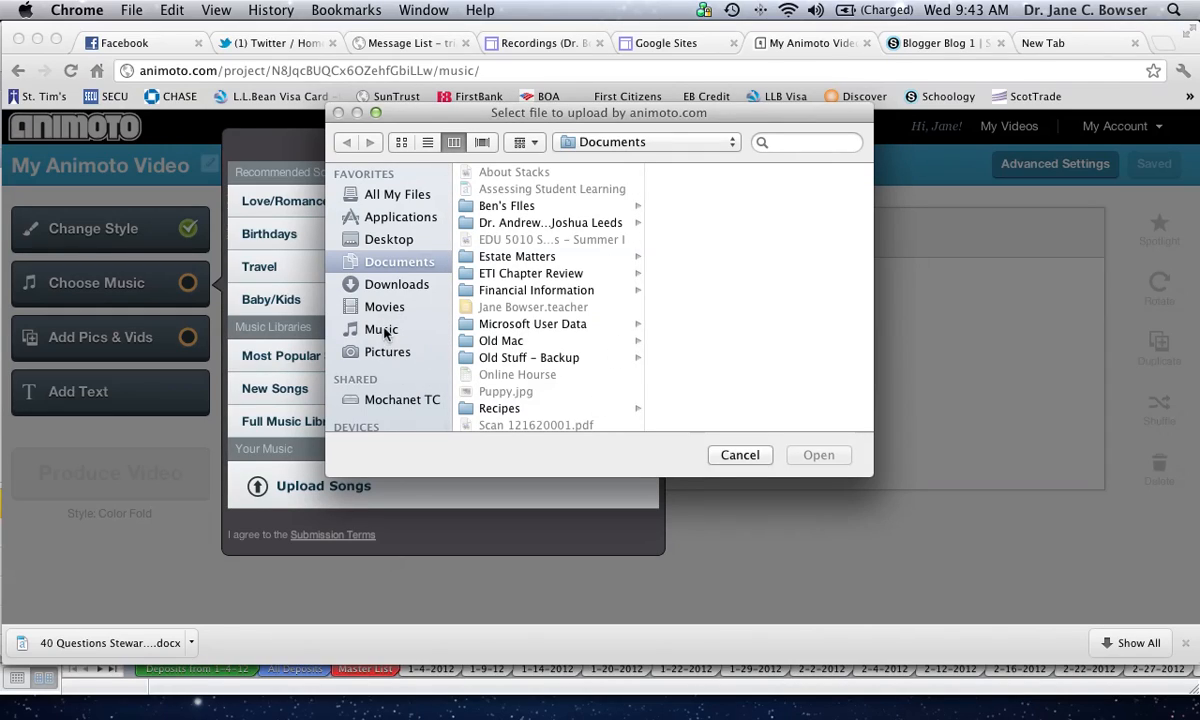
click(385, 330)
click(490, 174)
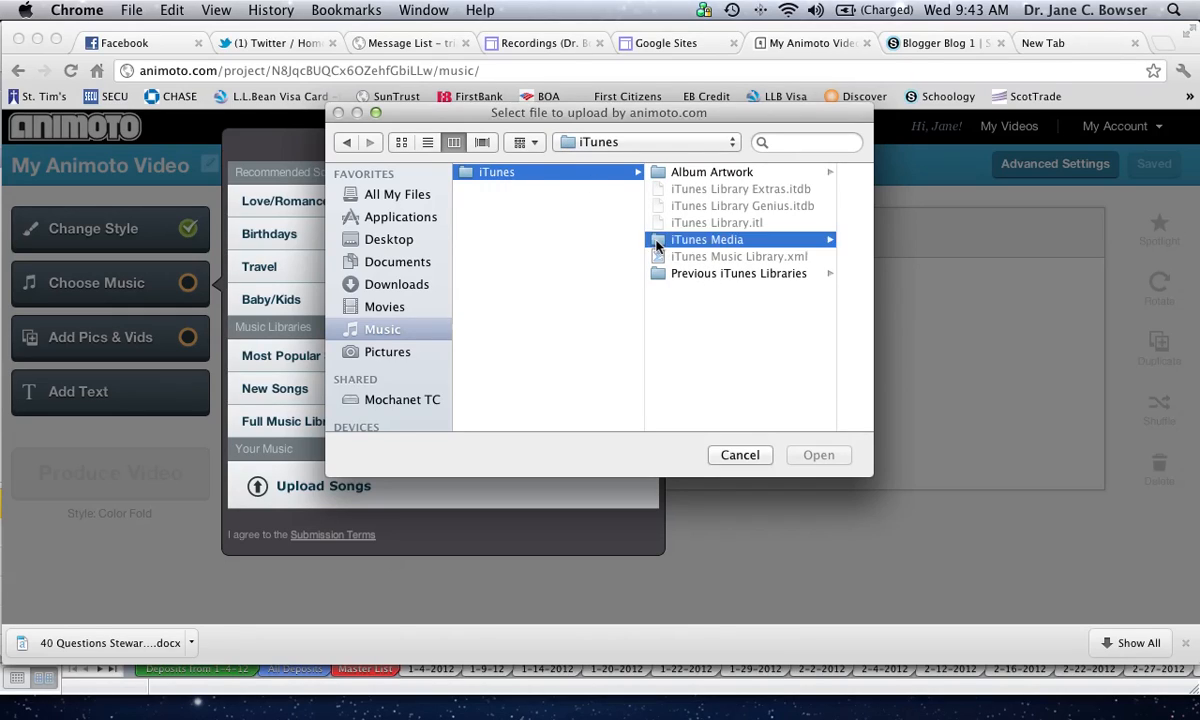
click(660, 240)
click(700, 240)
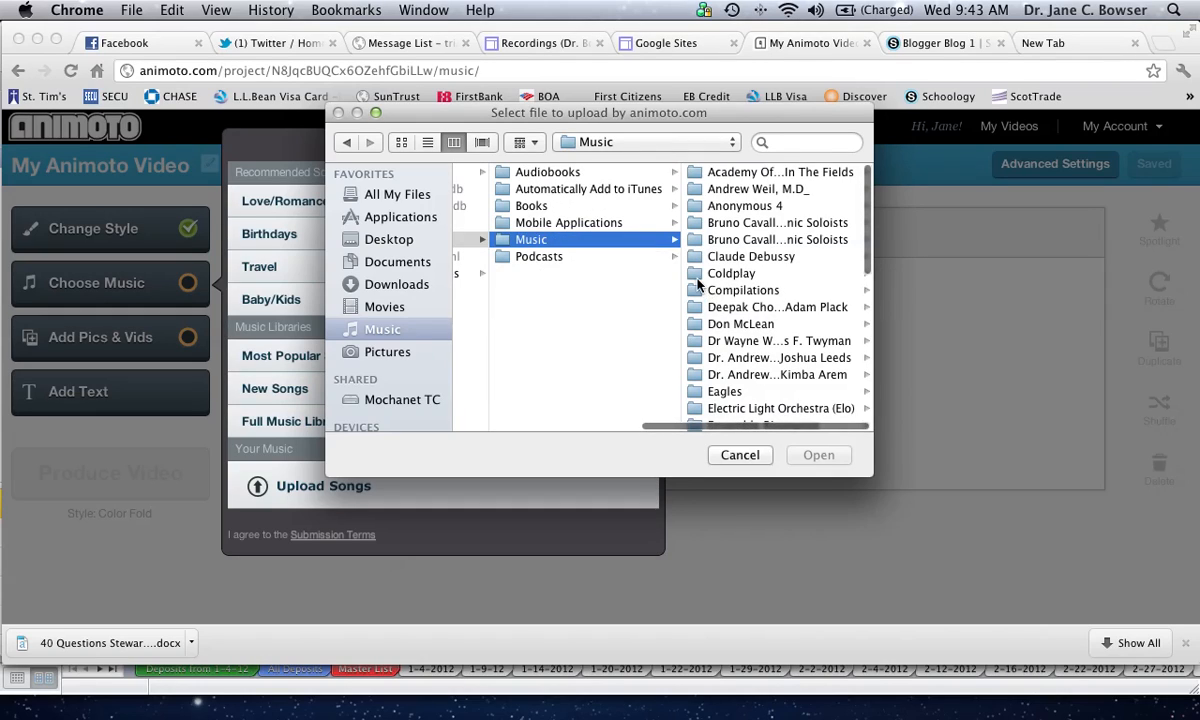
click(730, 273)
click(740, 172)
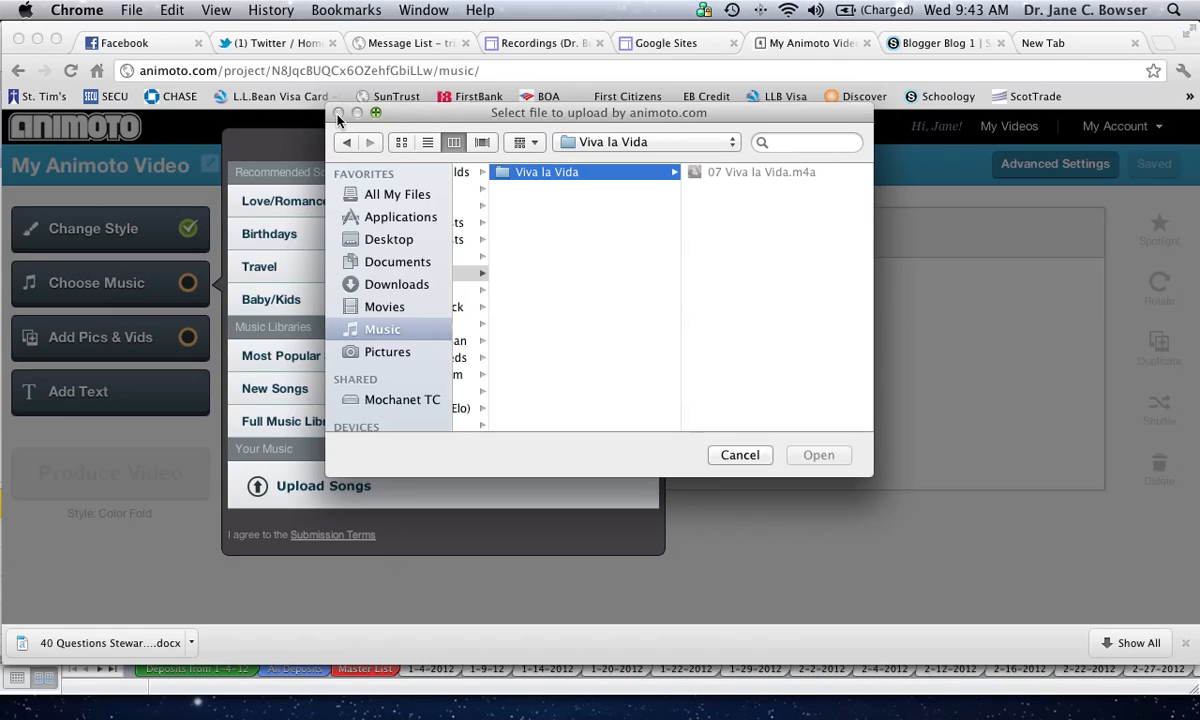
click(740, 455)
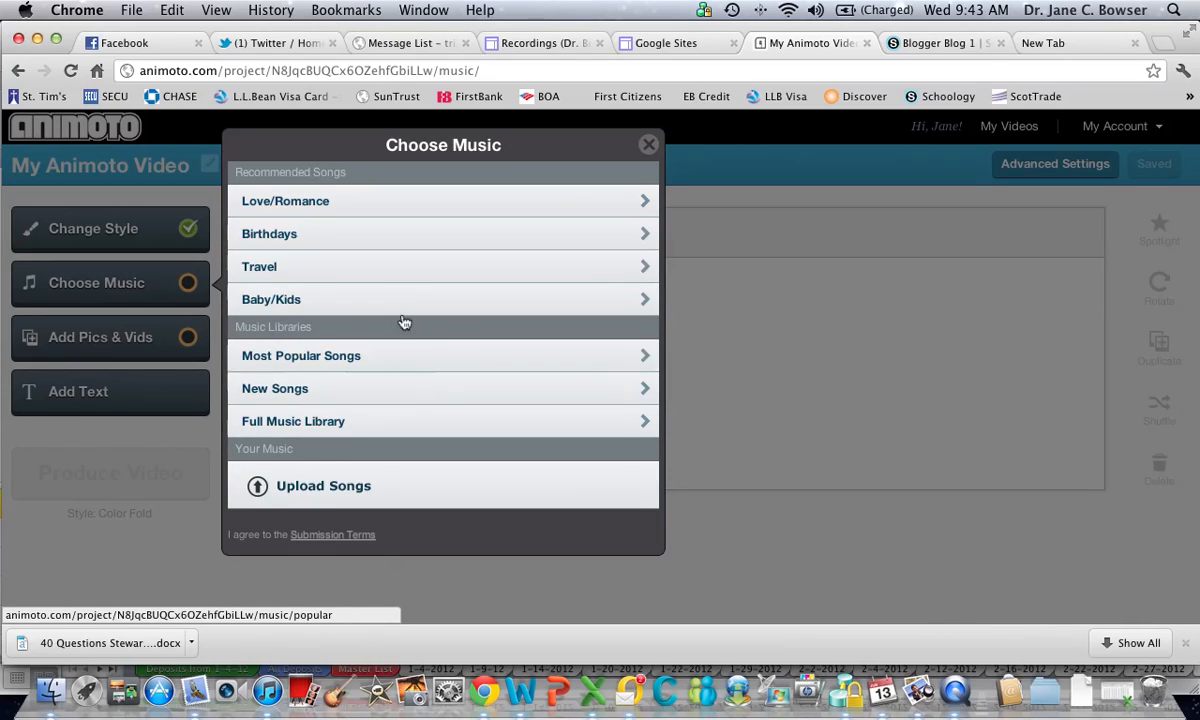
Search the full music library for "so in love"
click(322, 424)
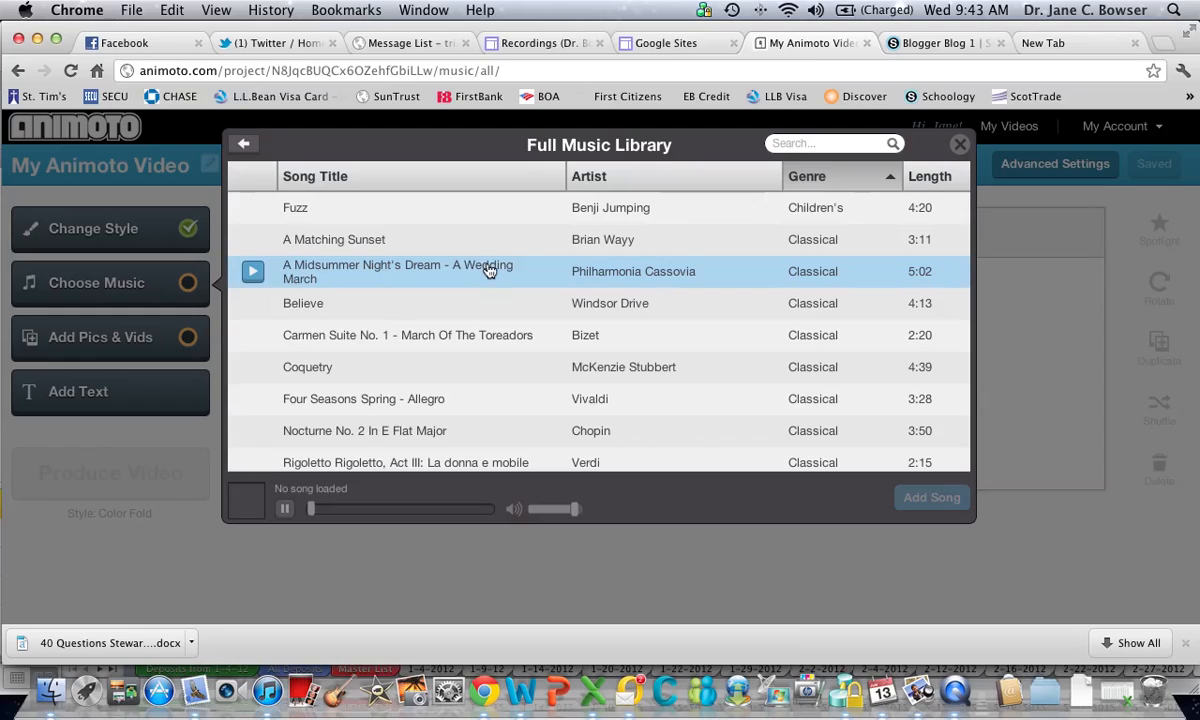
scroll(489, 271, down, 1)
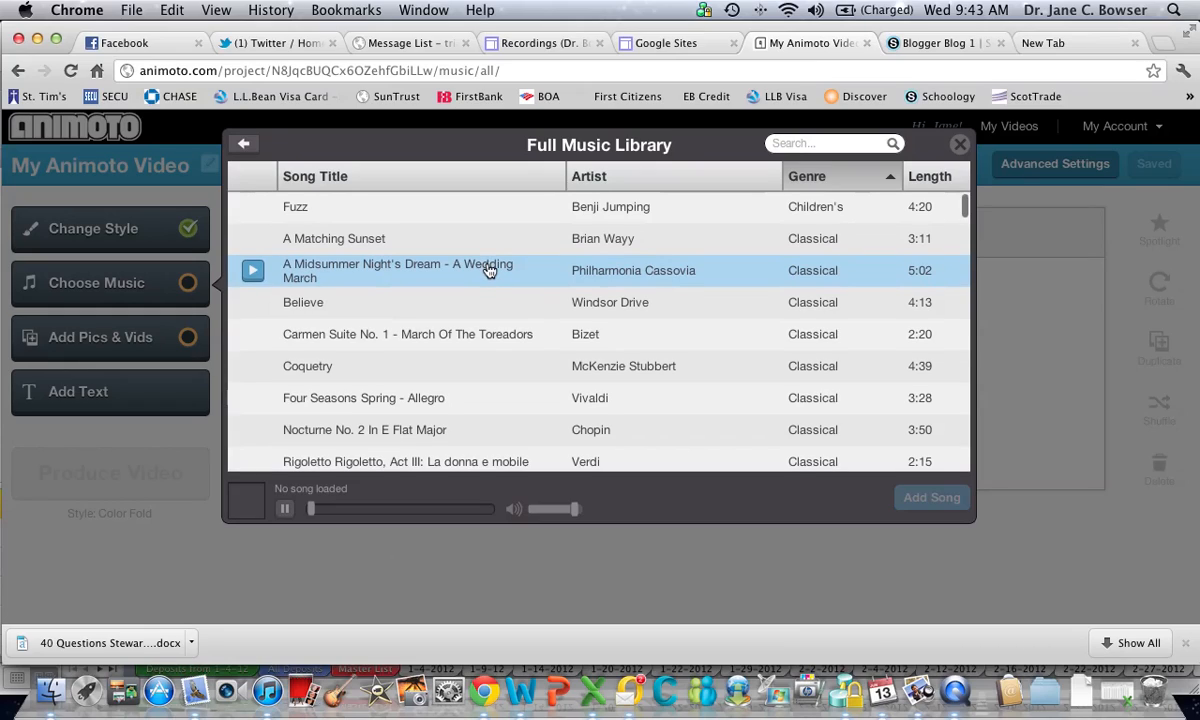
click(843, 143)
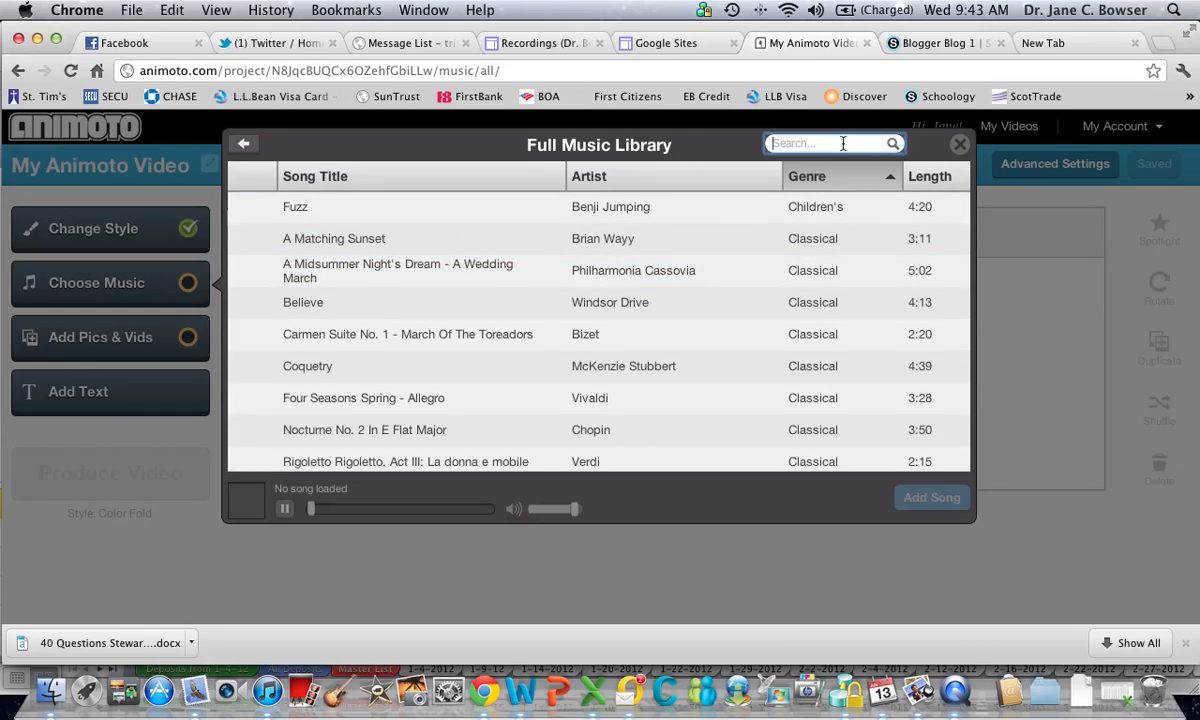
text(so in)
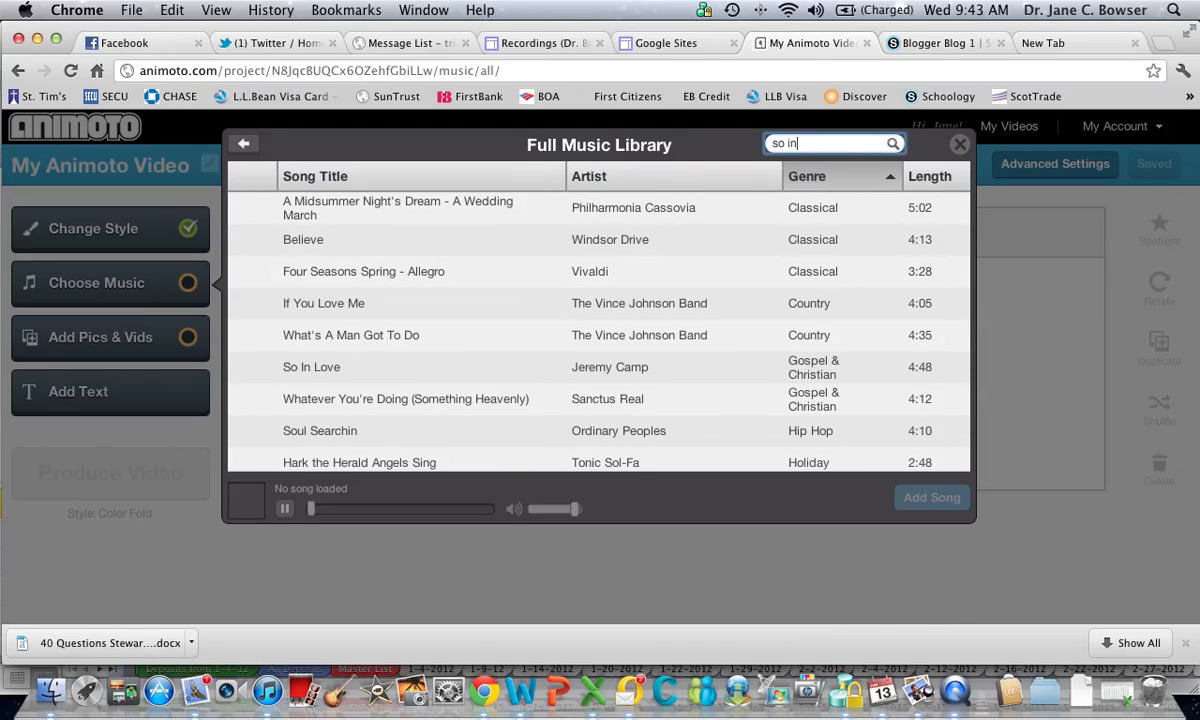
mouse_move(412, 375)
text(ove)
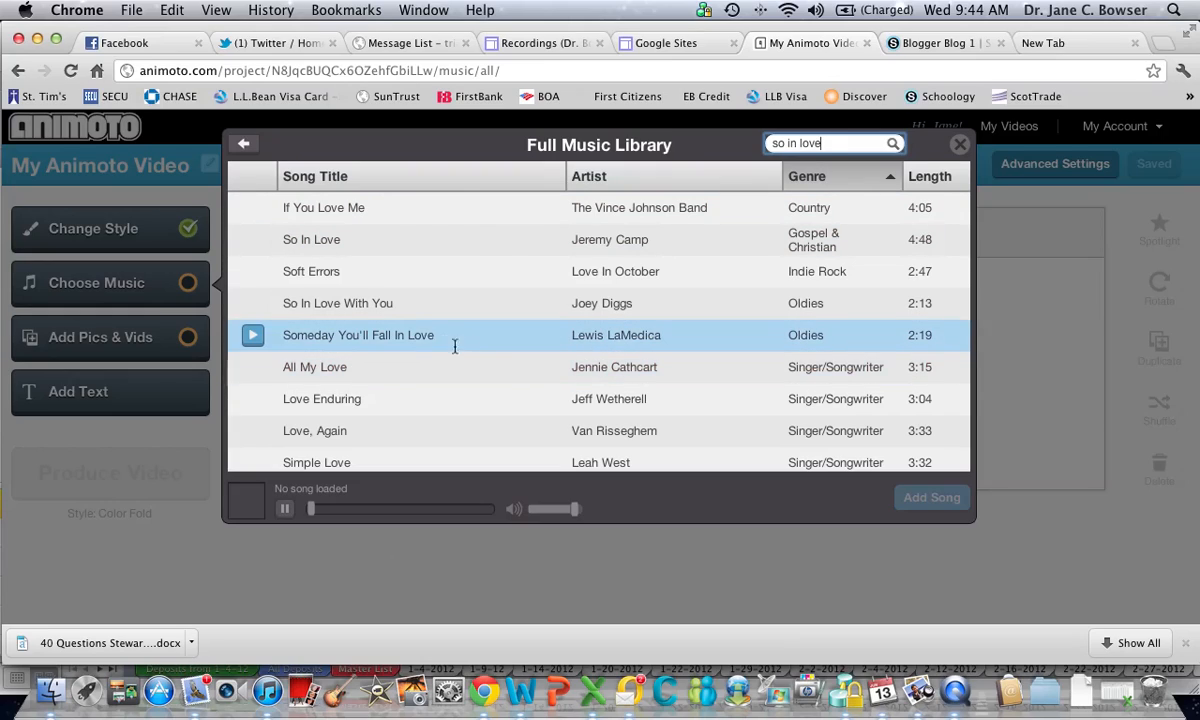
Preview the song "So In Love With You" and add it as the video's music
click(253, 303)
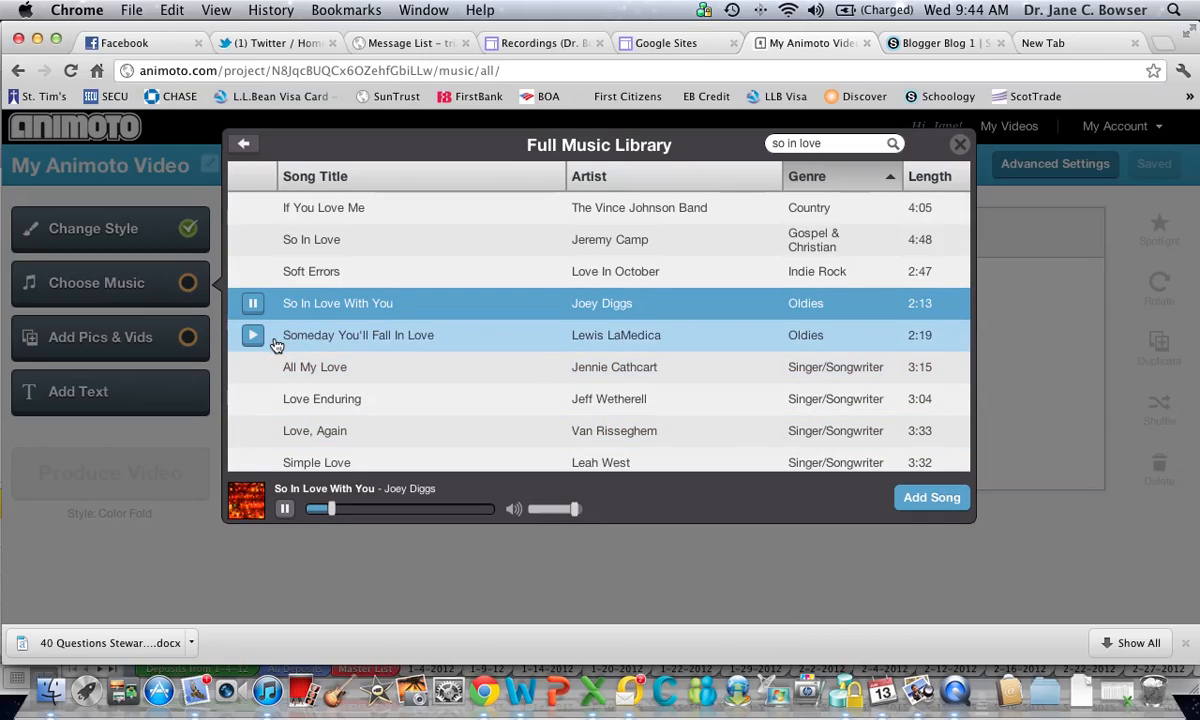
click(254, 305)
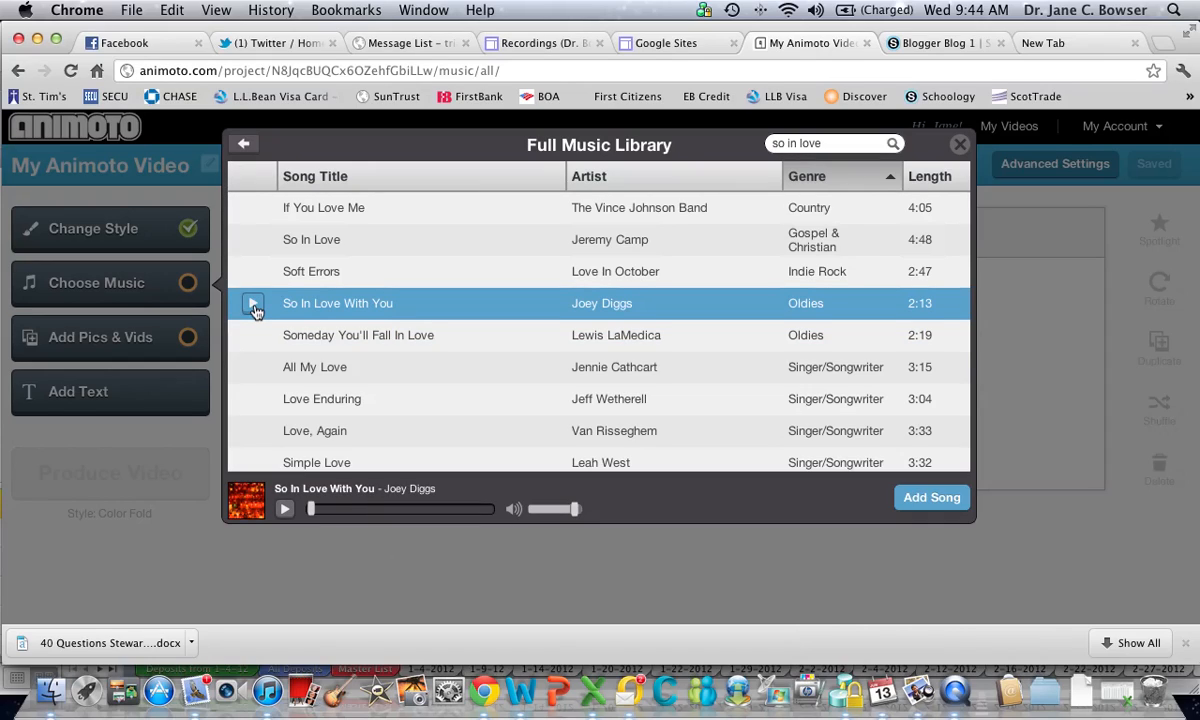
click(918, 500)
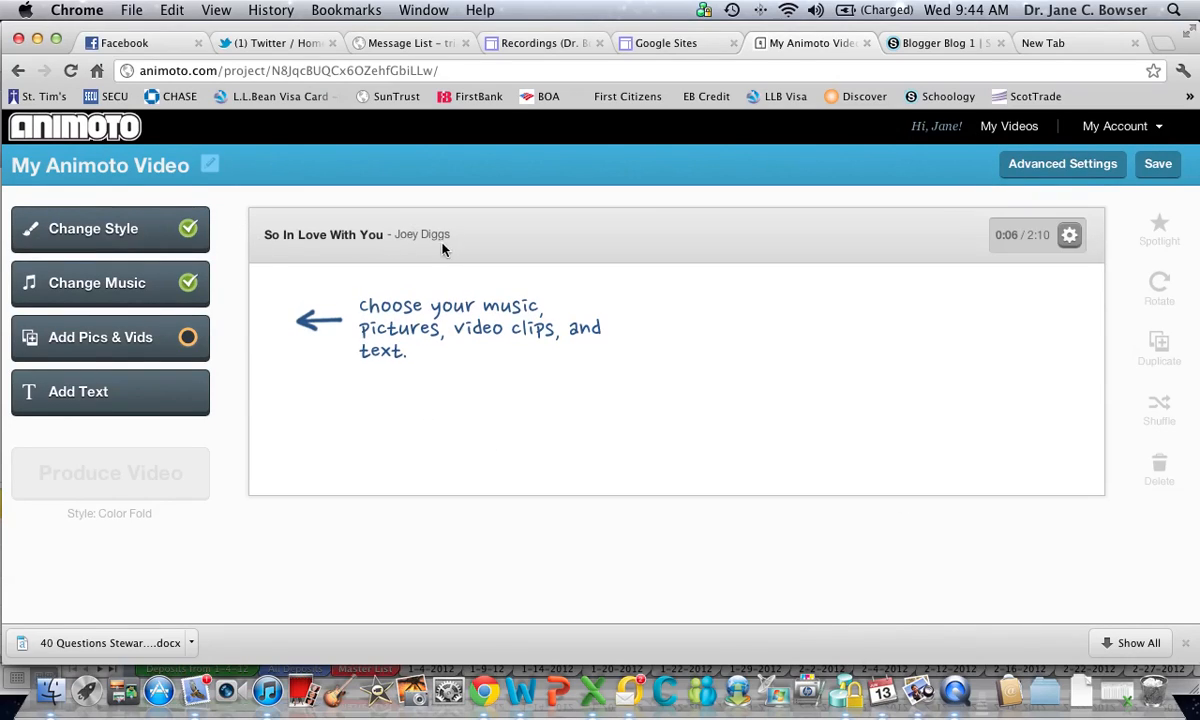
Open the Animals collection of the image library for adding pictures to the video
click(103, 340)
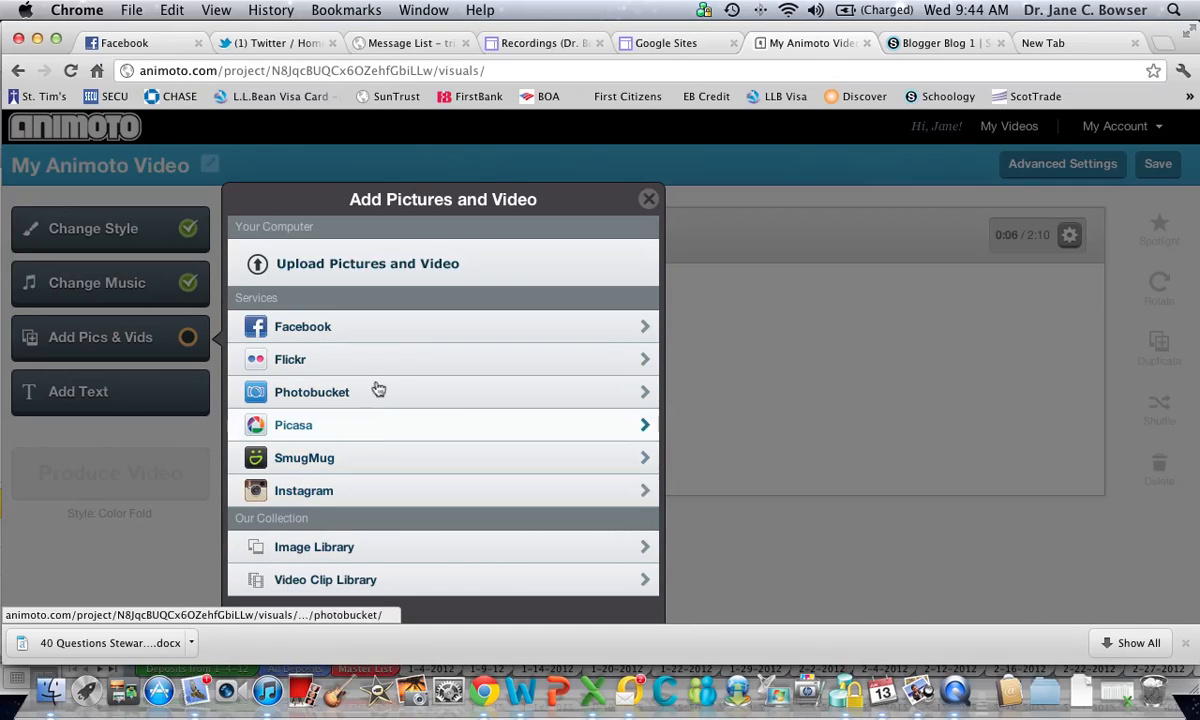
scroll(367, 391, down, 3)
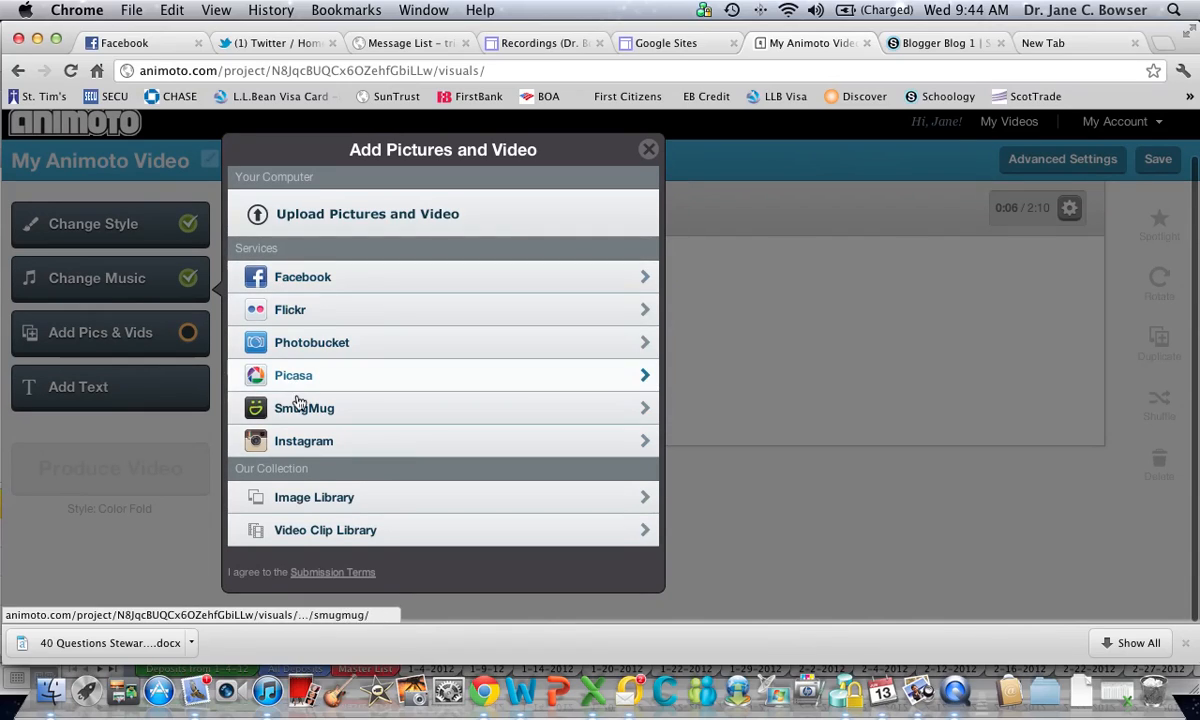
click(314, 507)
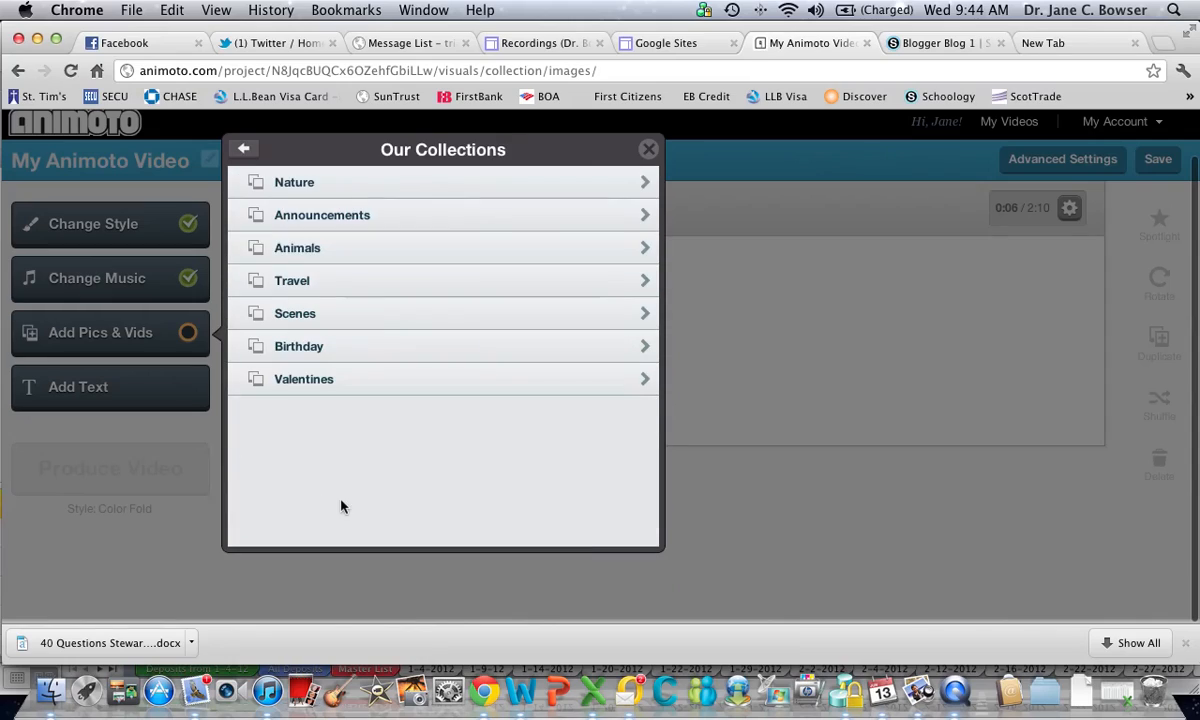
click(305, 254)
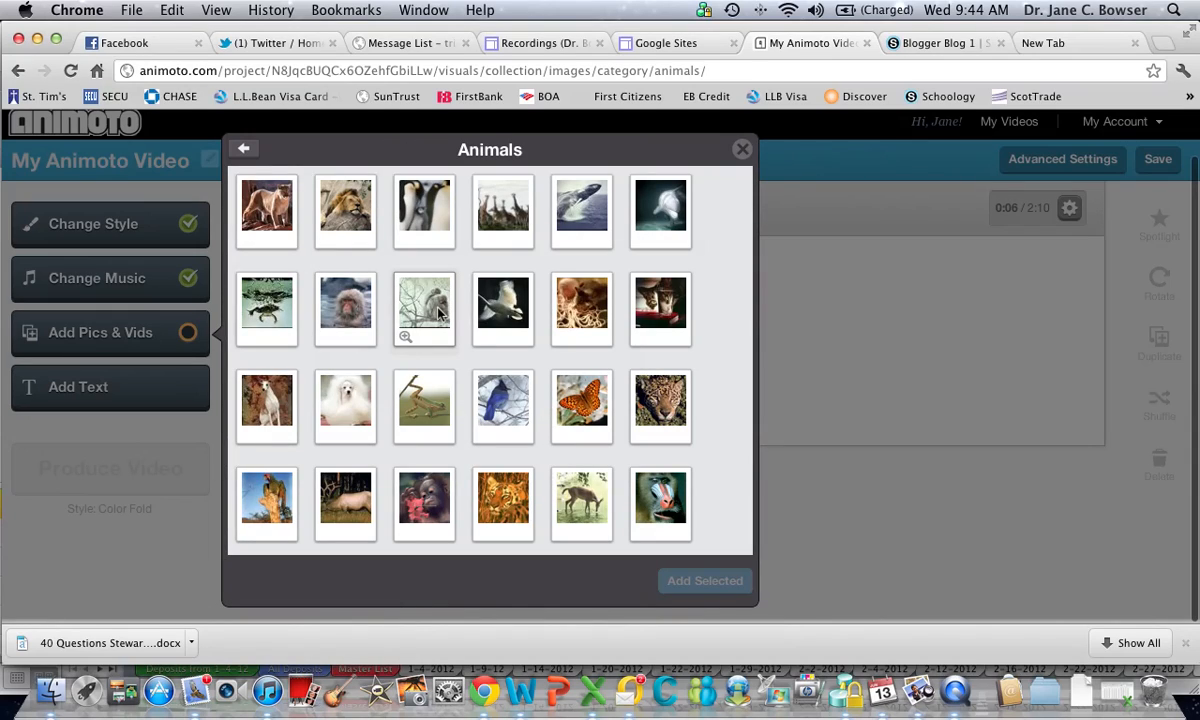
Select five dog pictures, including the white poodle, the shaggy dog and the dog on the tightrope, and add them to the video
click(255, 400)
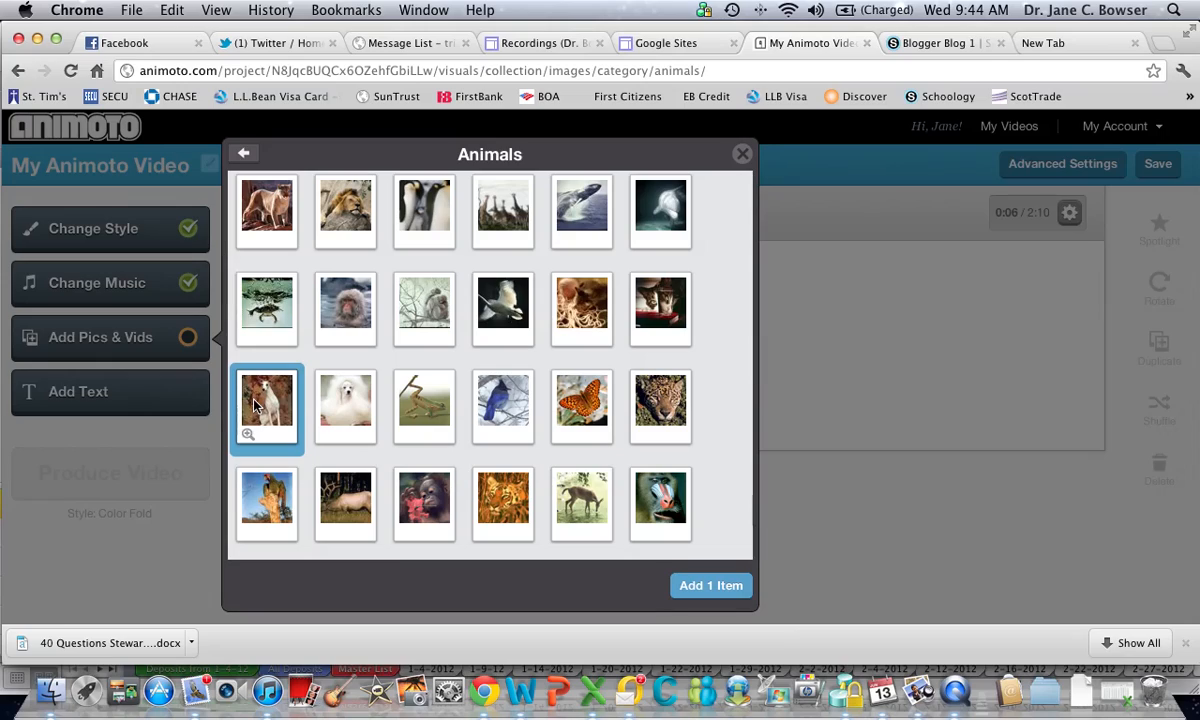
click(336, 380)
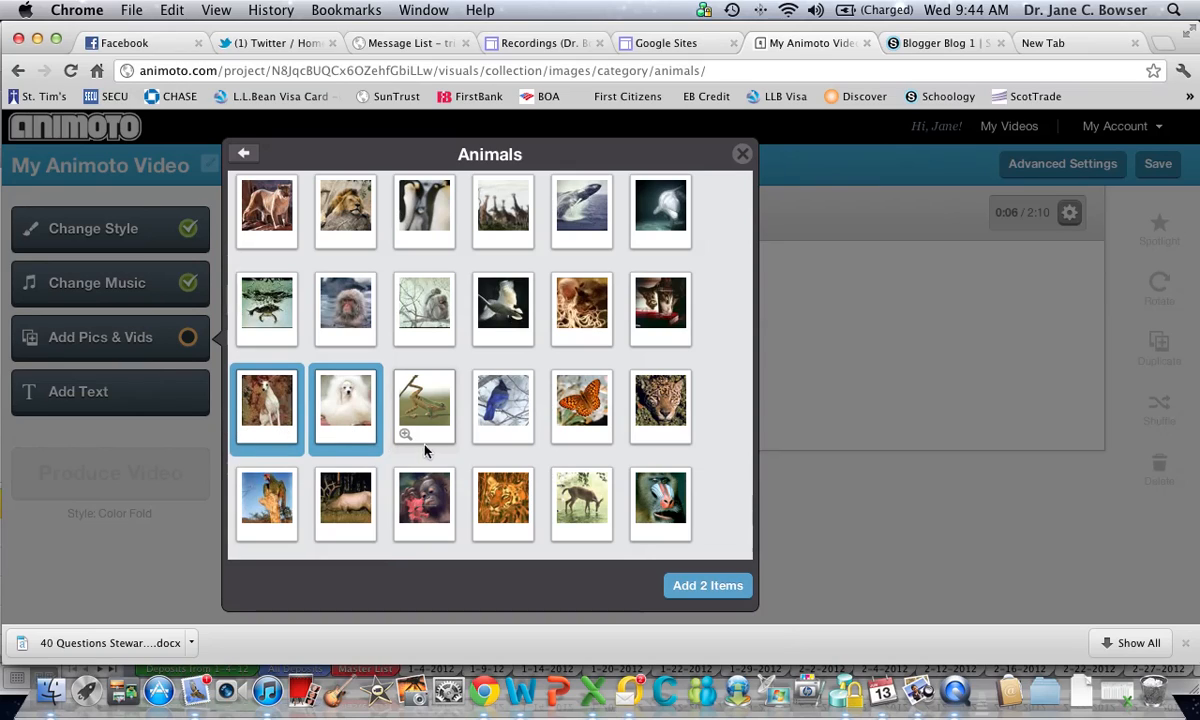
scroll(563, 440, down, 3)
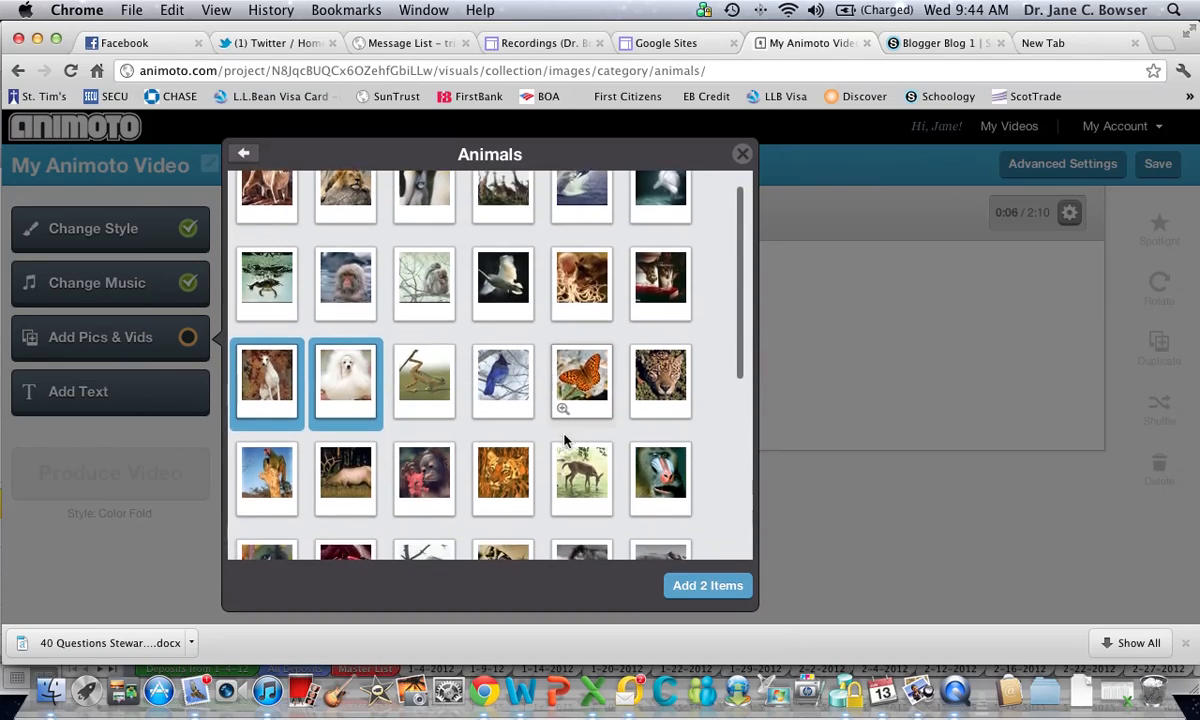
scroll(563, 440, down, 2)
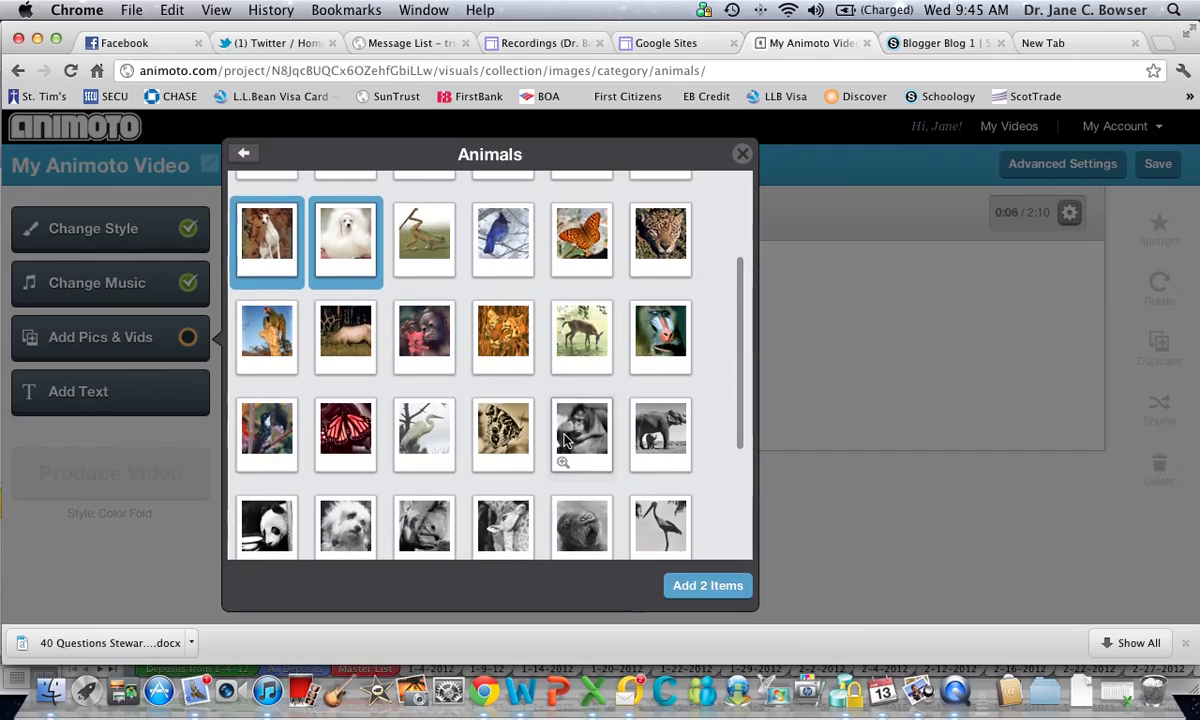
scroll(563, 440, down, 1)
click(346, 477)
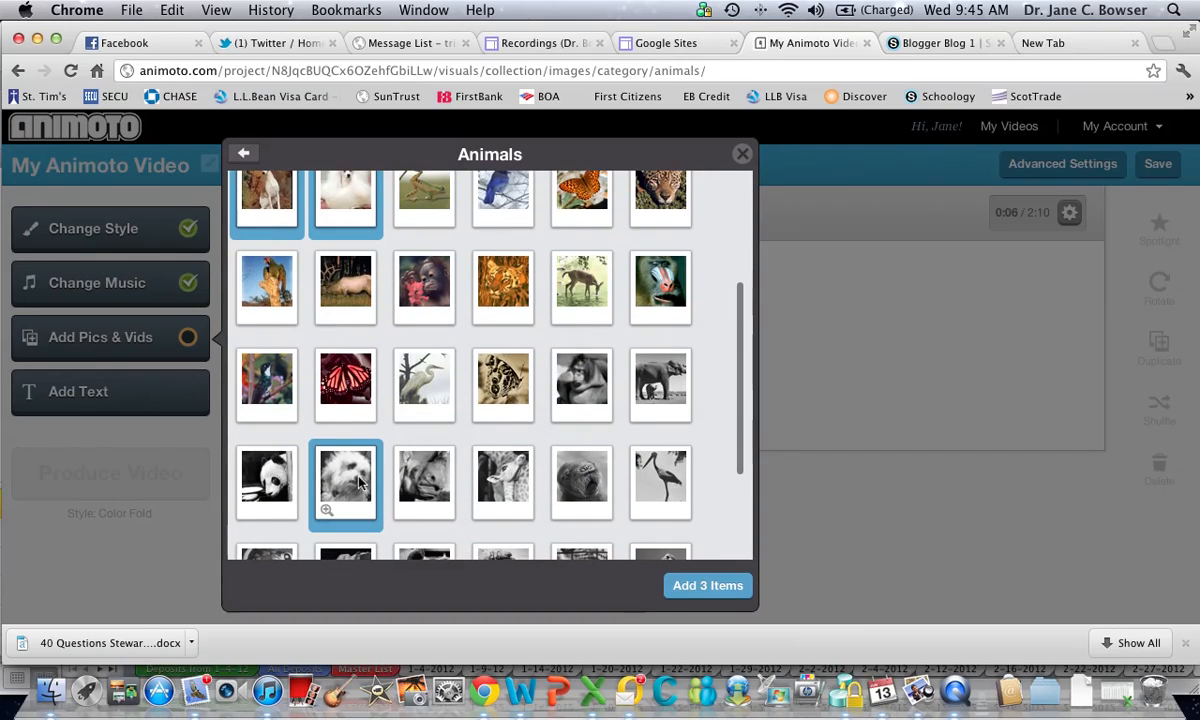
scroll(497, 478, down, 1)
scroll(497, 478, down, 3)
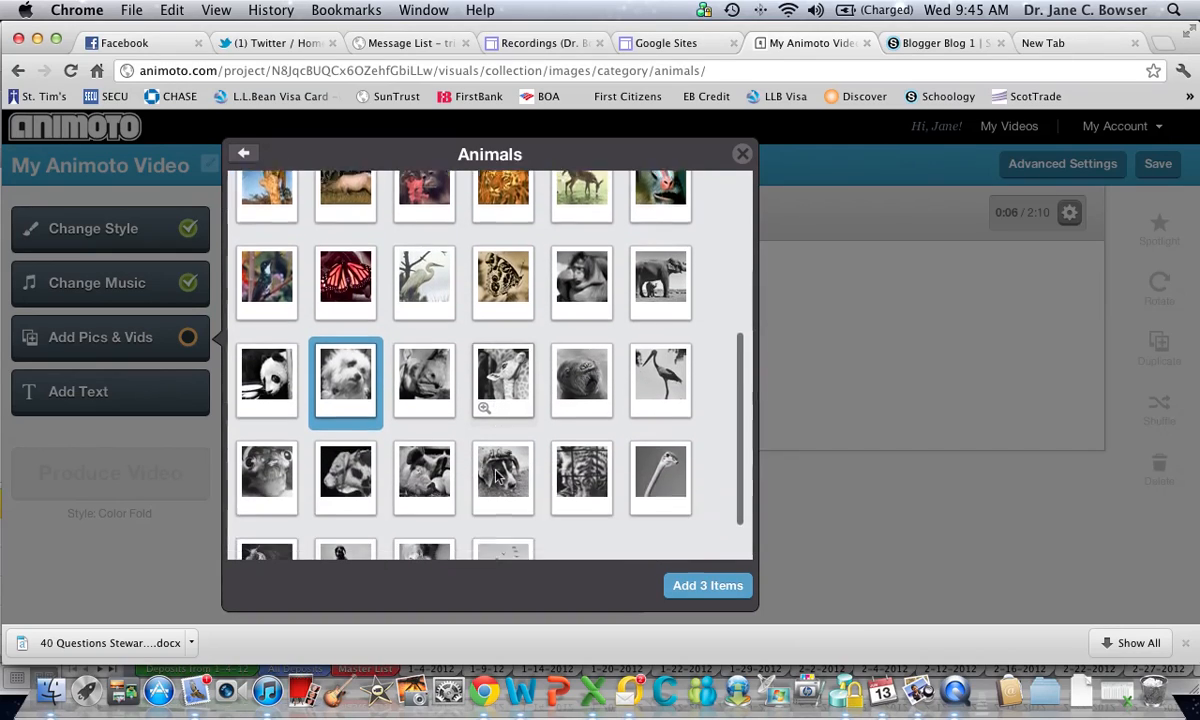
click(330, 478)
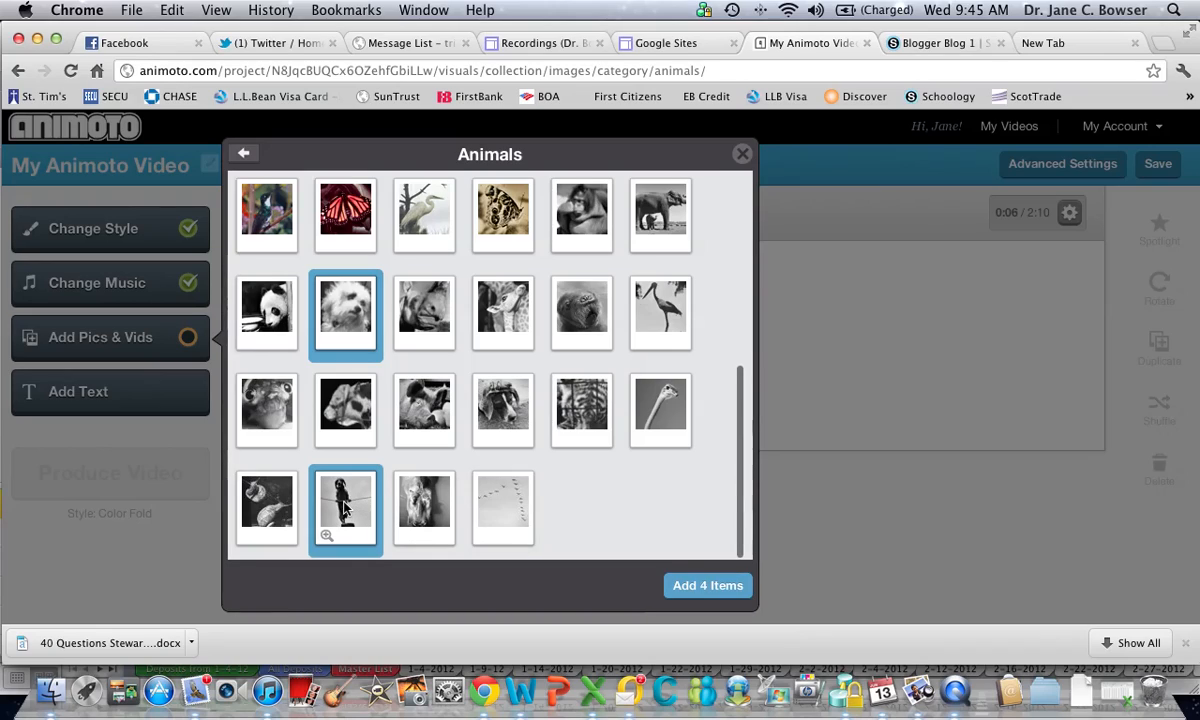
click(510, 422)
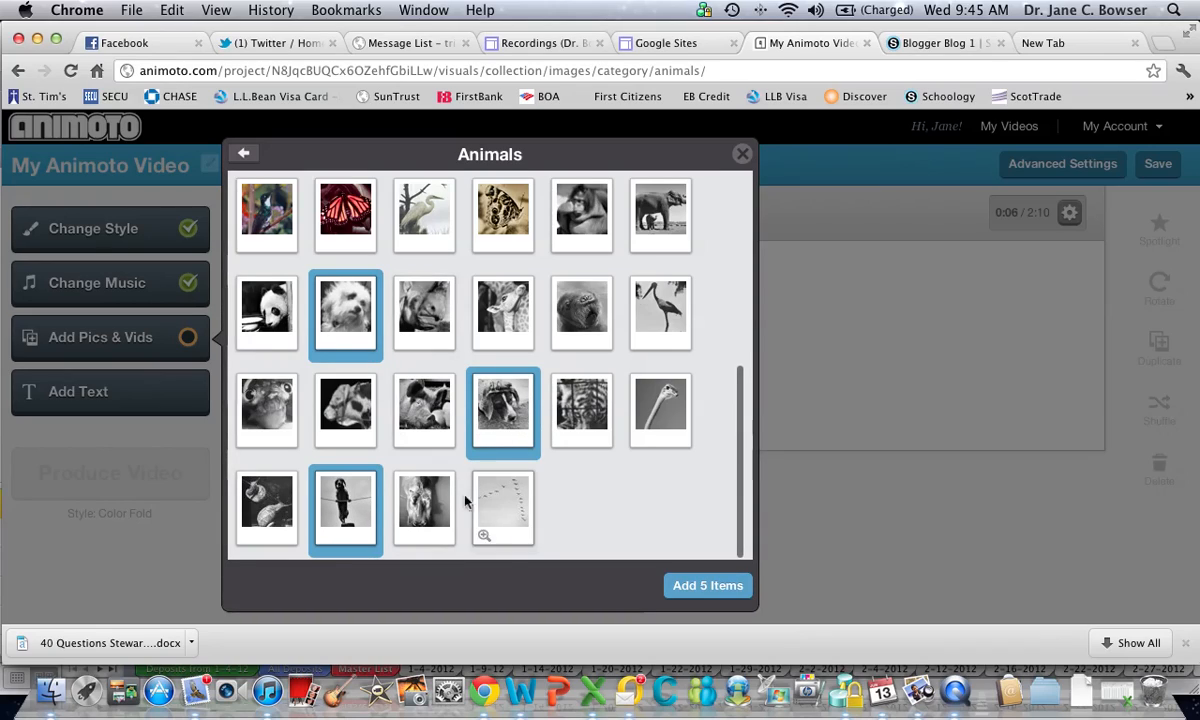
click(705, 588)
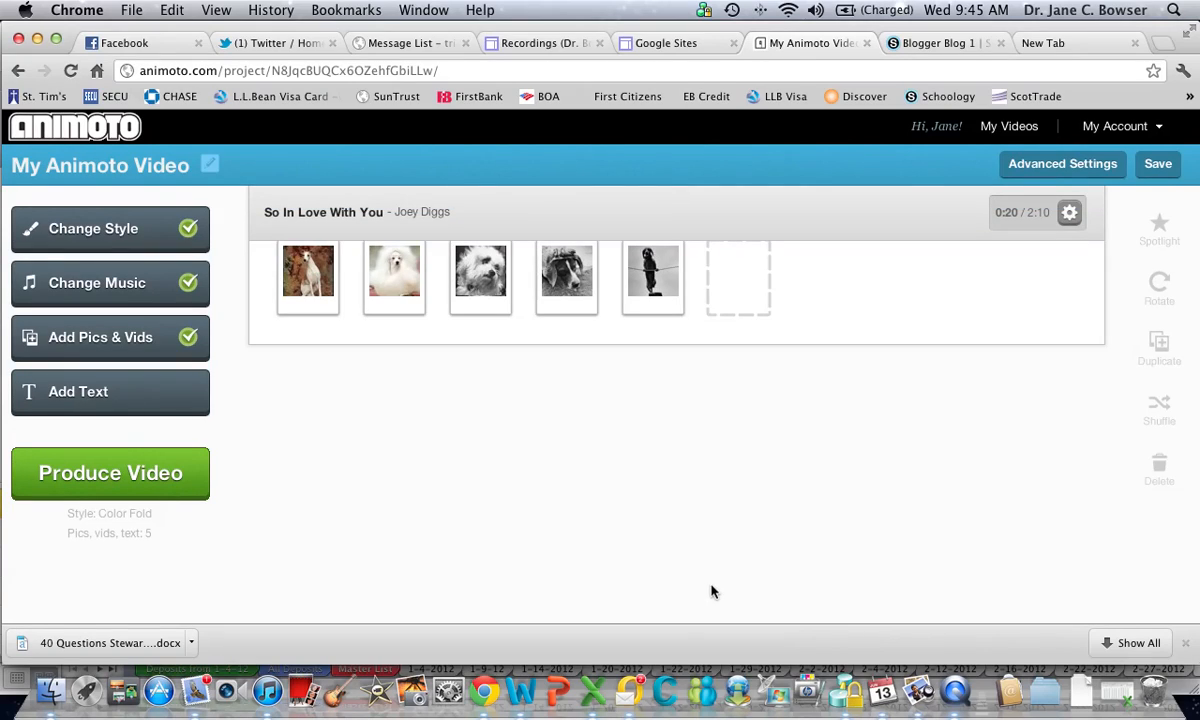
Rearrange the pictures so the black-and-white dog wearing a hat comes second and the shaggy dog third
mouse_move(569, 305)
drag(570, 298, 390, 306)
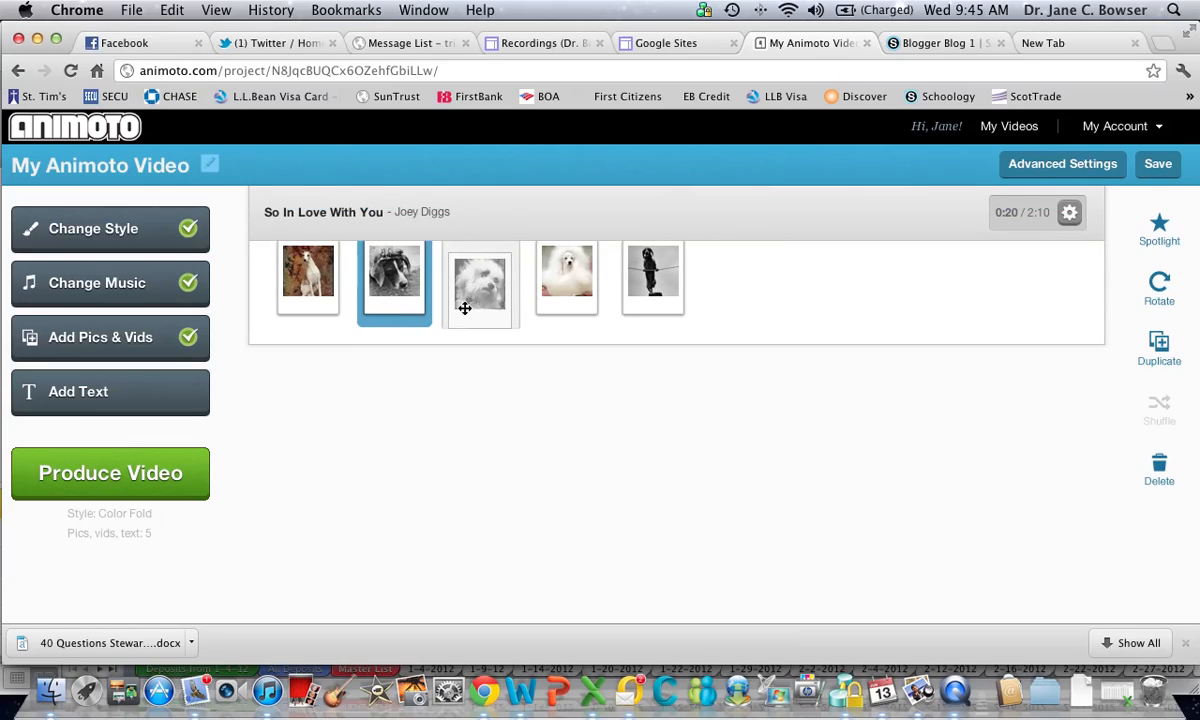
click(467, 305)
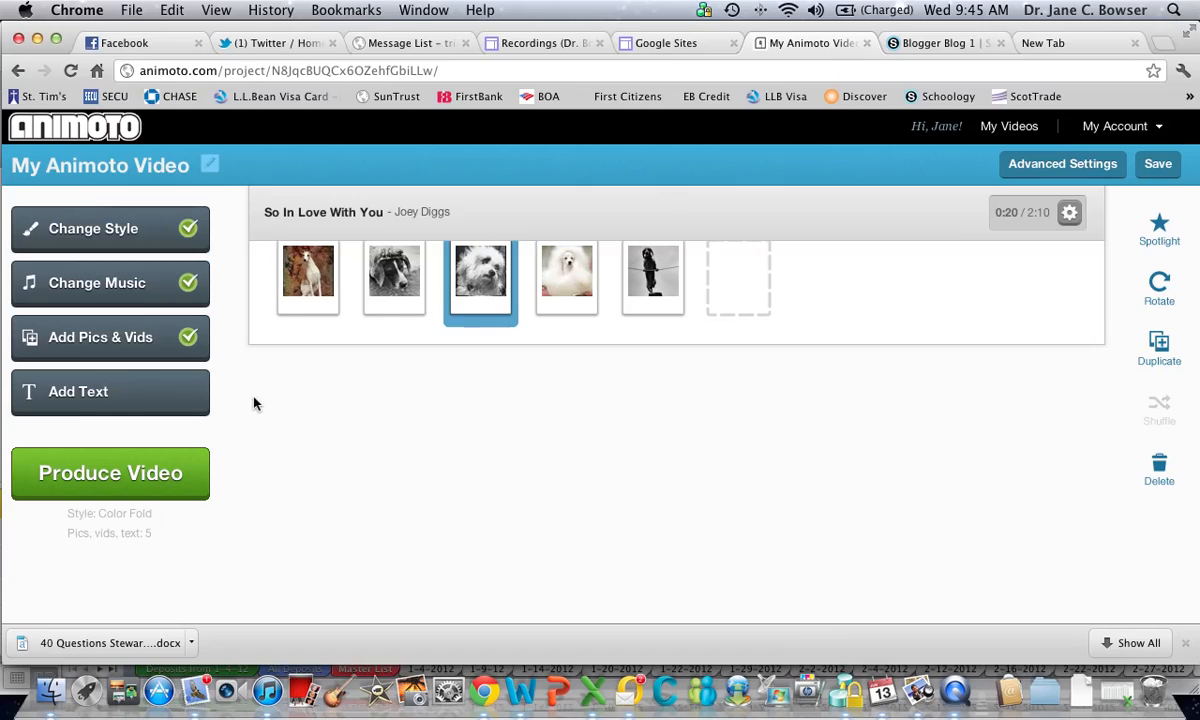
Add a text slide with the header "Puppies on Parade" and text "Woof Woof", and move it to the start of the video
click(89, 397)
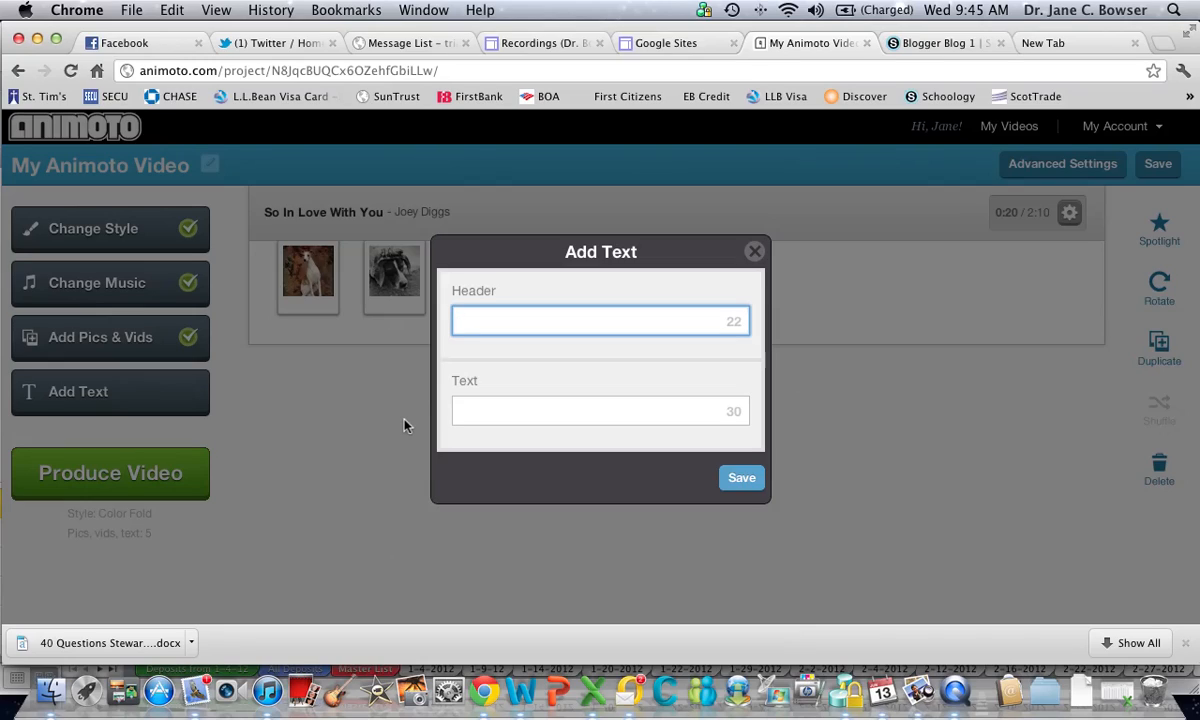
text(Puppies on Parade)
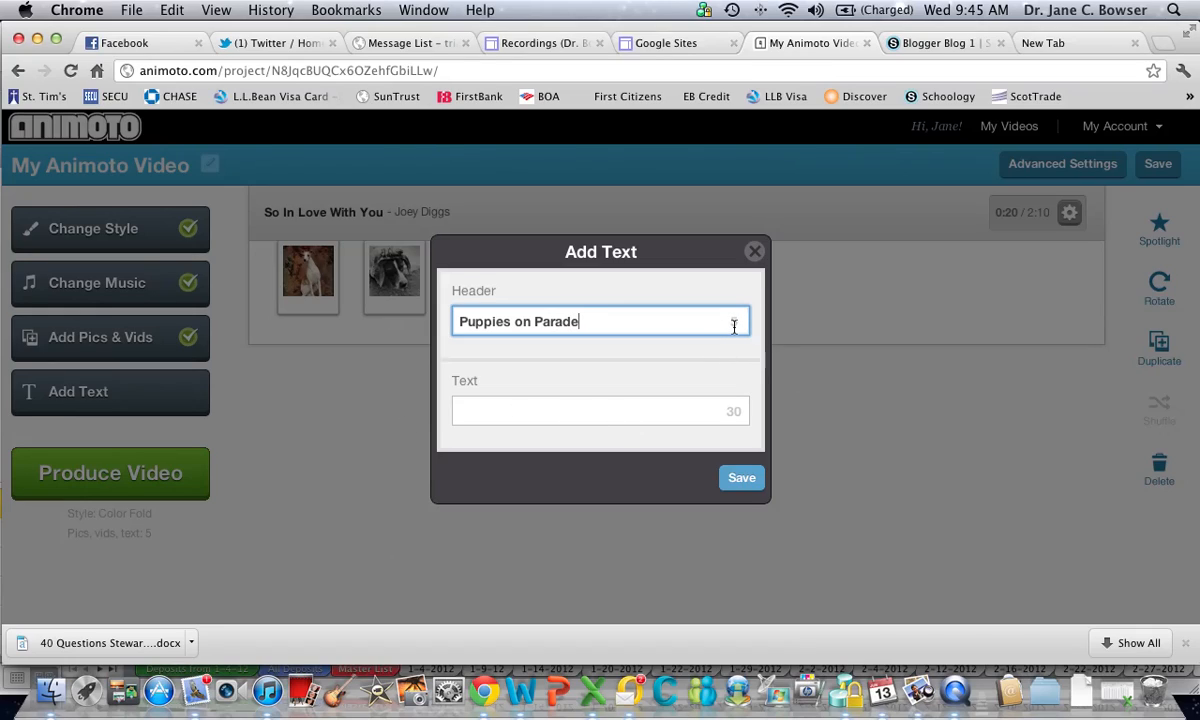
click(495, 413)
text(Woof Woof)
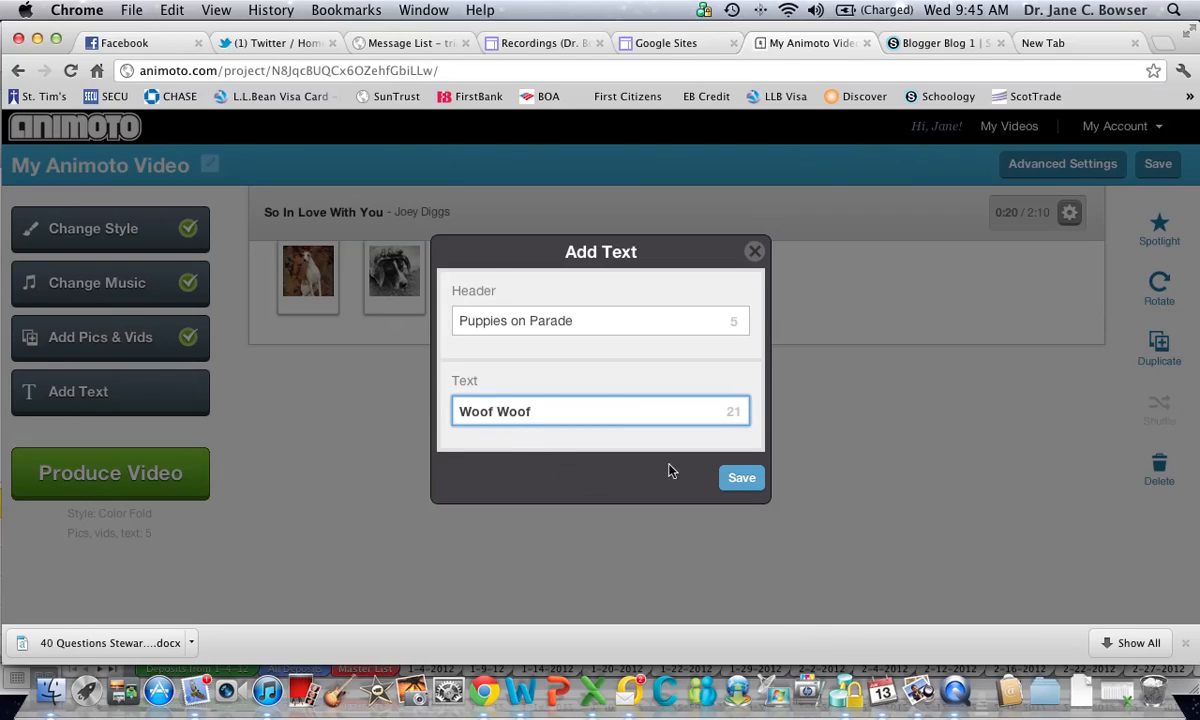
click(742, 478)
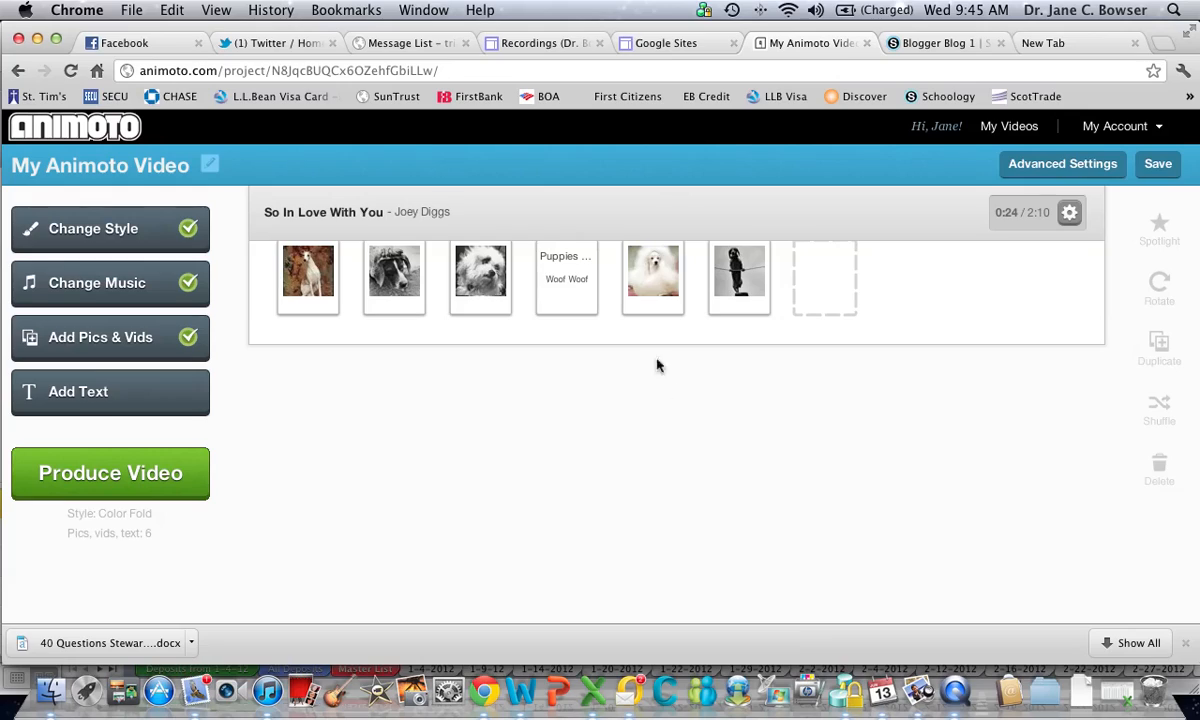
drag(569, 284, 311, 299)
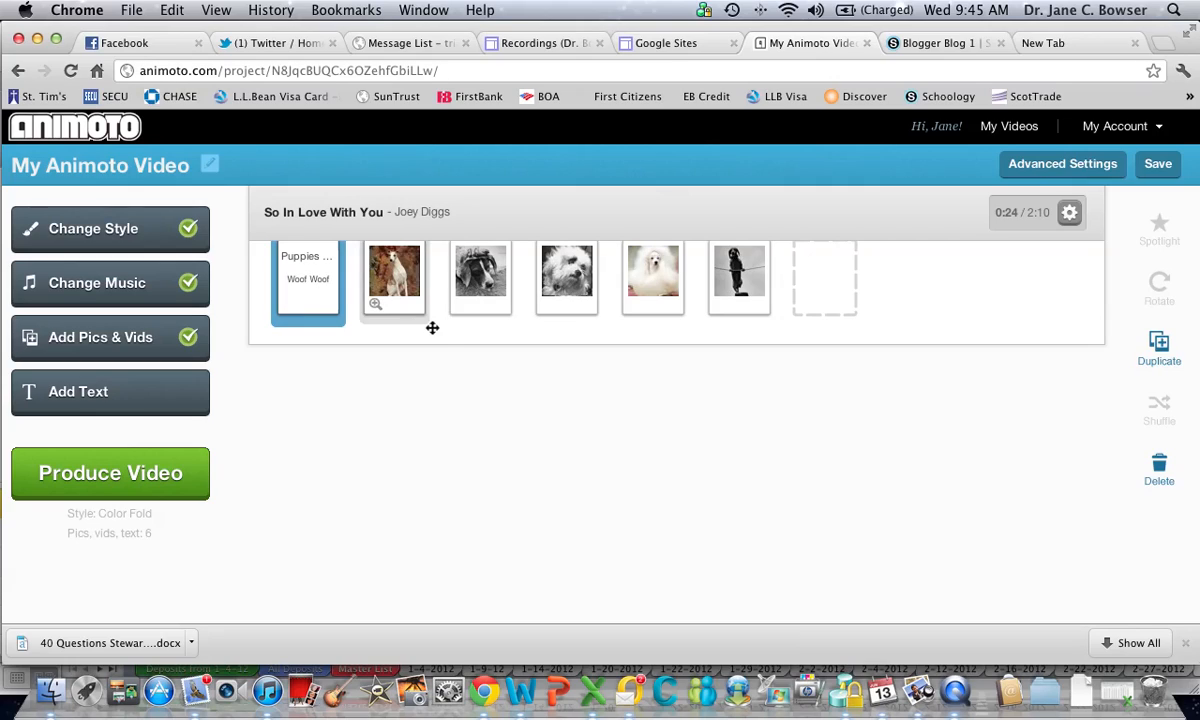
Add a text slide with the header "Bad Hair Day" and text "Take me to the spa", and place it just before the shaggy dog picture
click(81, 395)
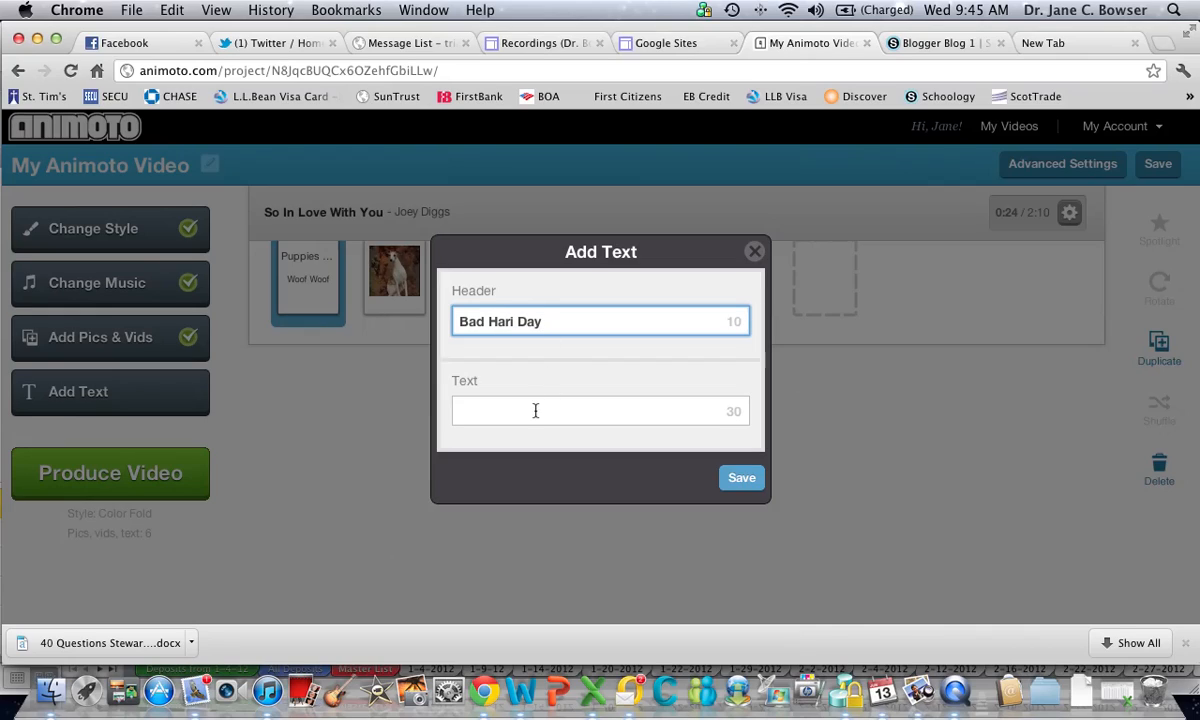
key(BackSpace)
text(r)
click(491, 411)
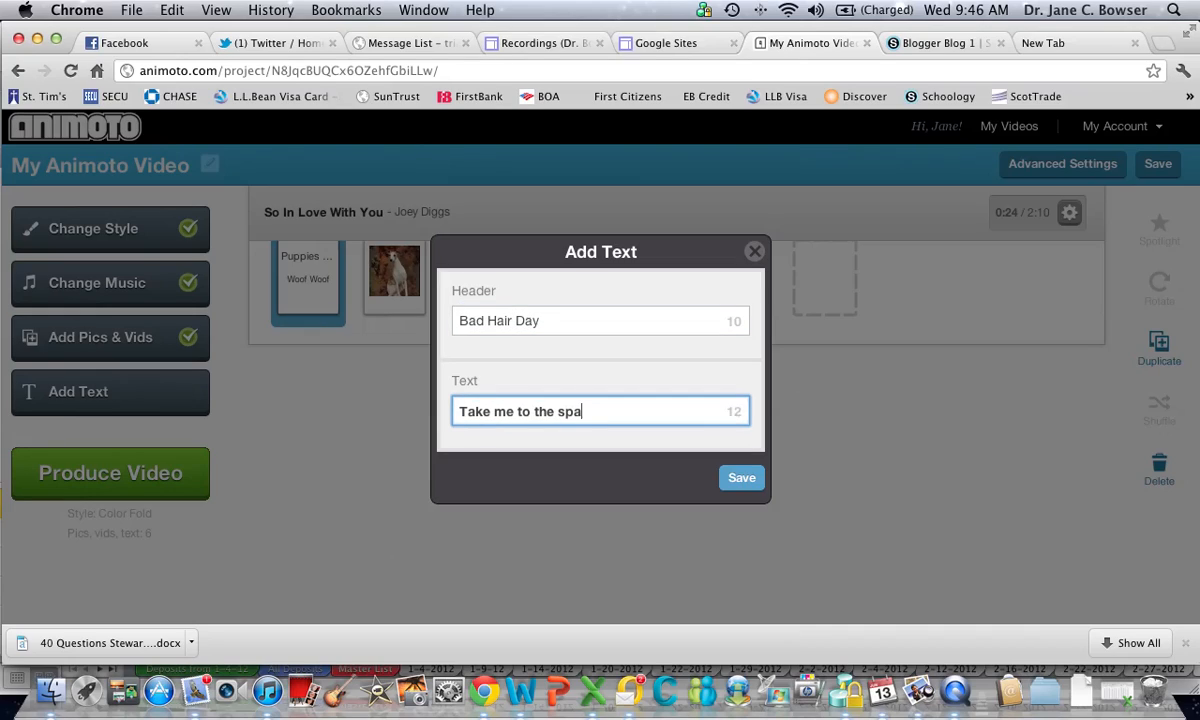
click(741, 477)
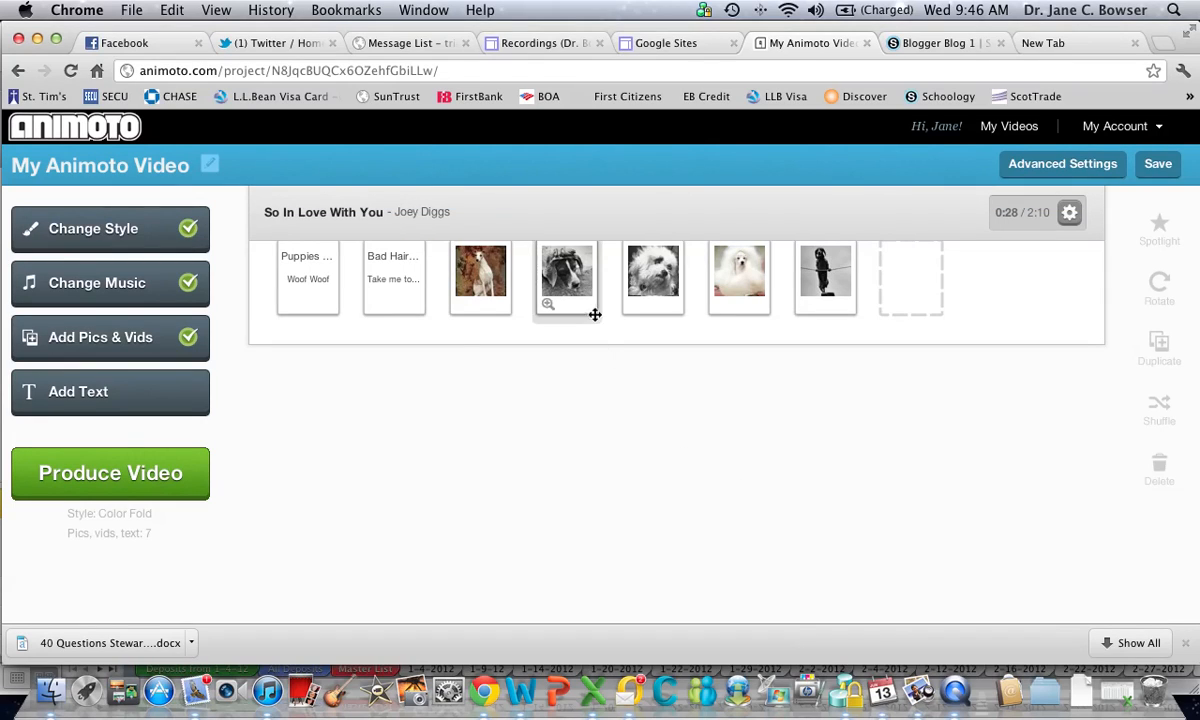
drag(393, 290, 600, 295)
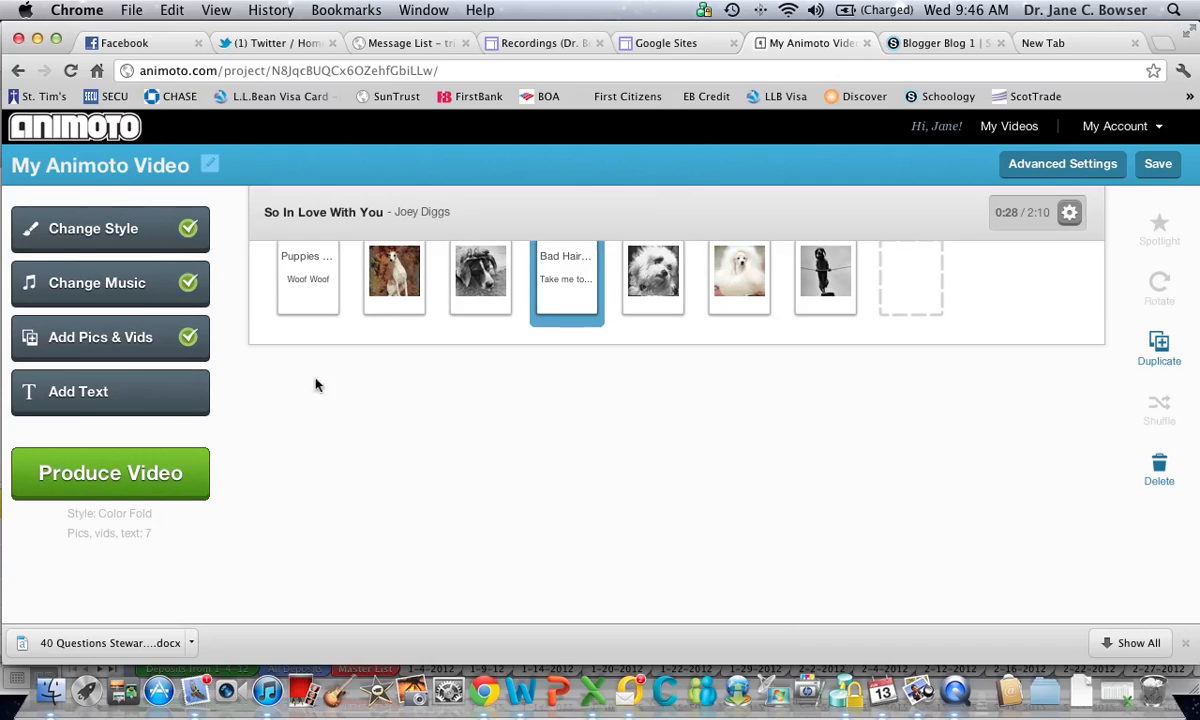
Add a text slide with the header "Silly Pet Tricks" and the text "Do not try this at home"
click(163, 398)
text(Sil)
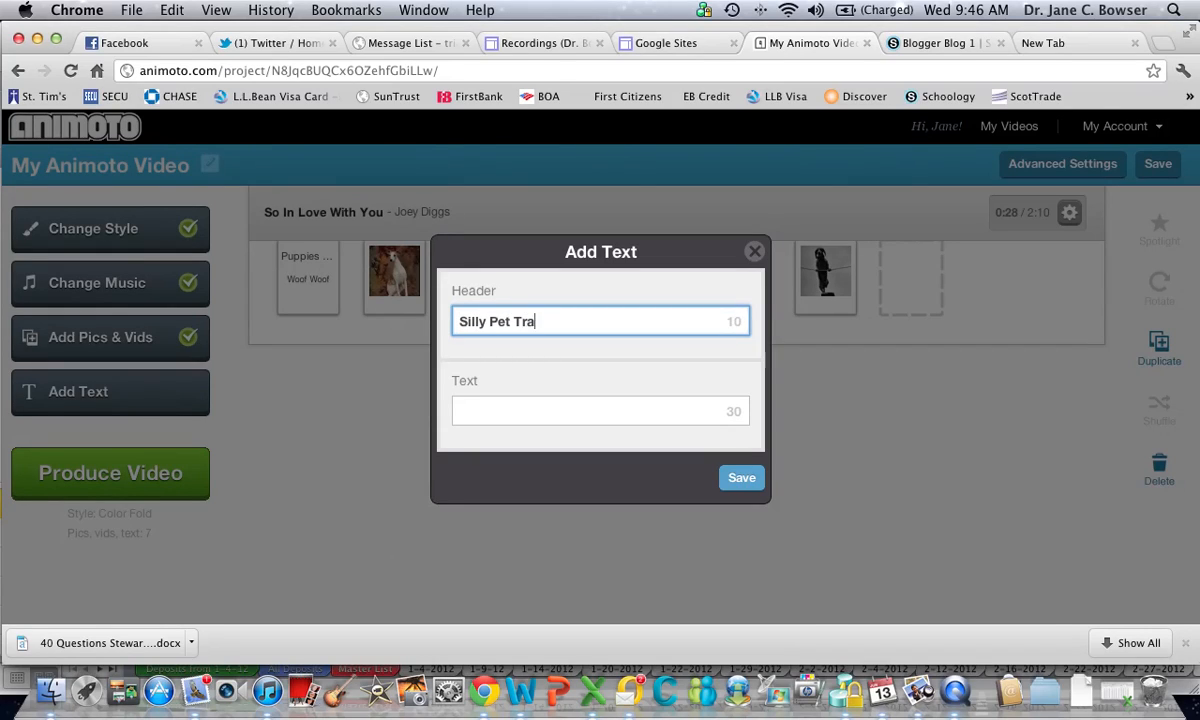
text(ly Pet Tricks)
click(500, 412)
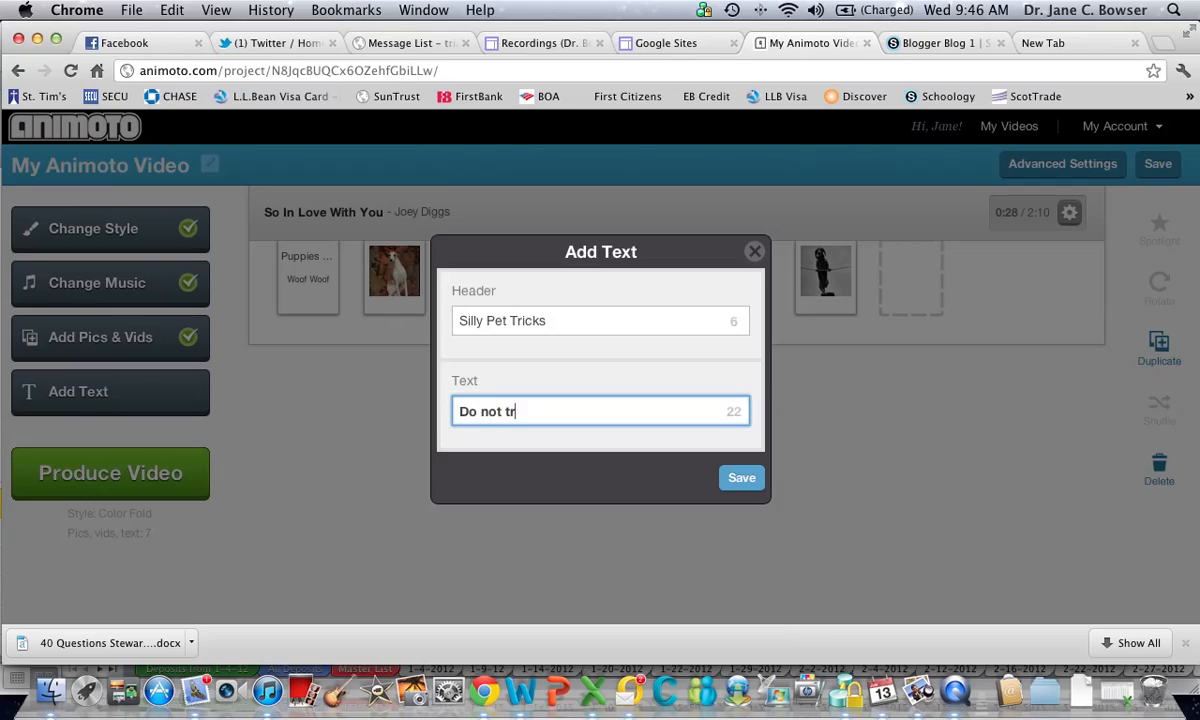
text(Do not try this at home!)
click(742, 478)
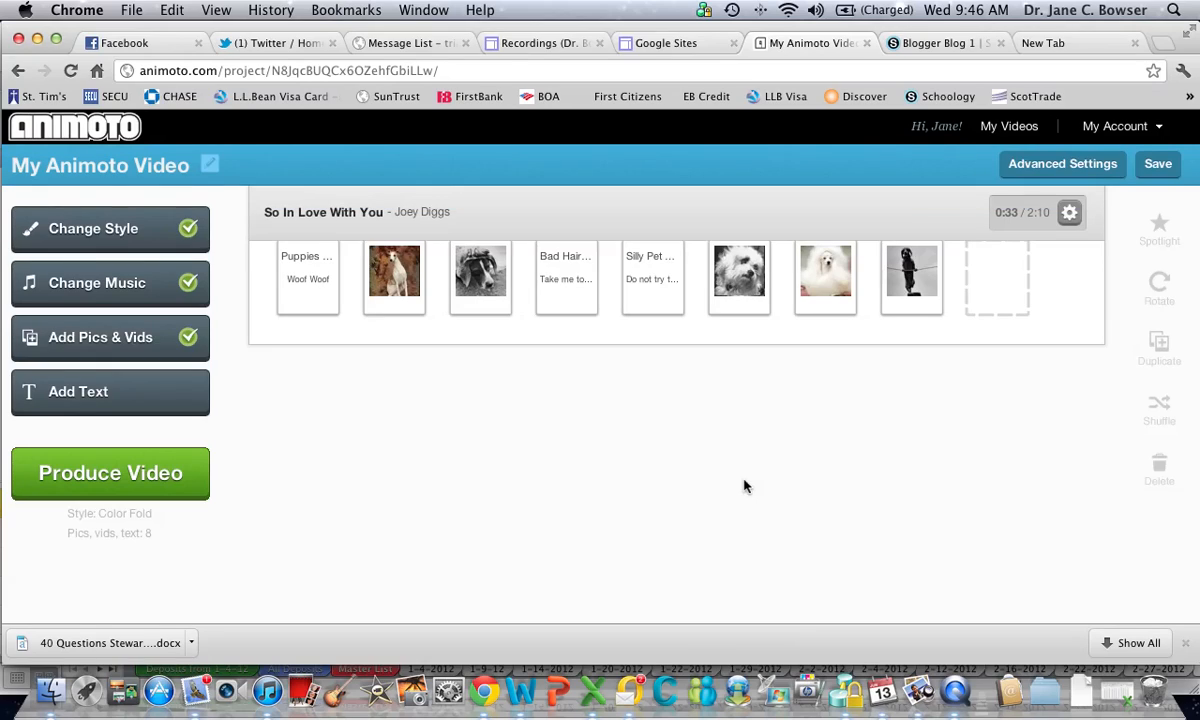
Place the "Silly Pet Tricks" slide just before the last dog picture and add a closing text slide with header "The End" and text "Woof"
drag(650, 293, 834, 307)
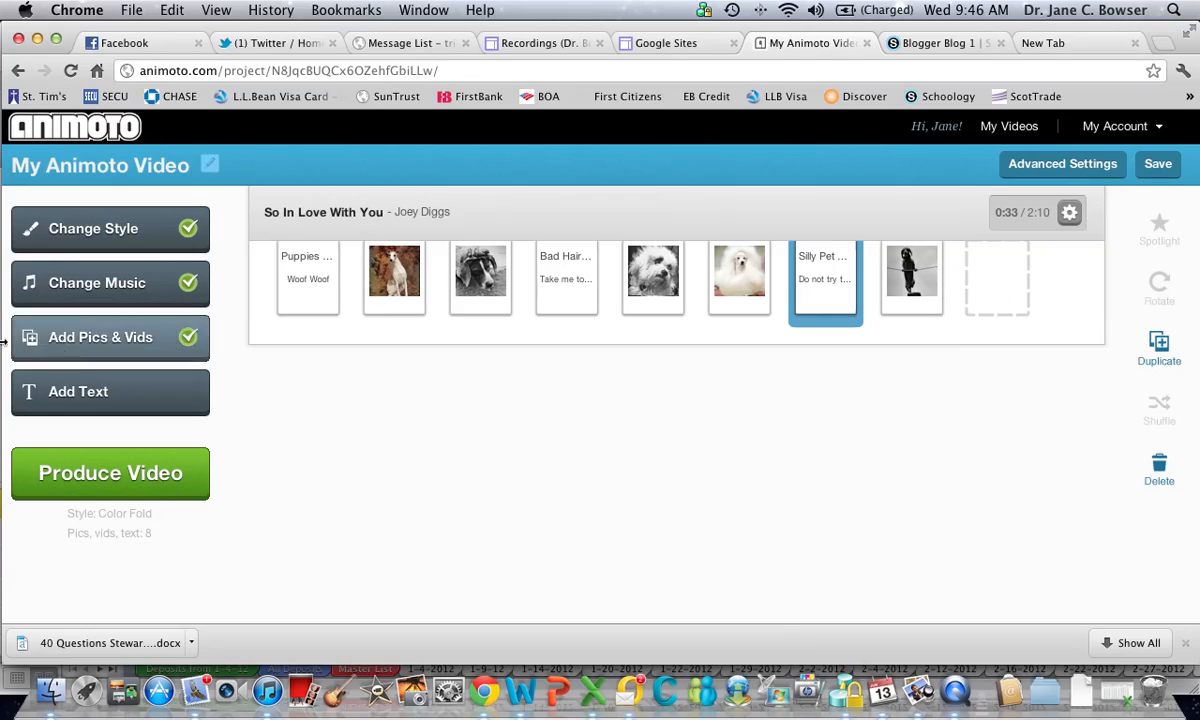
click(98, 390)
text(The End)
click(506, 418)
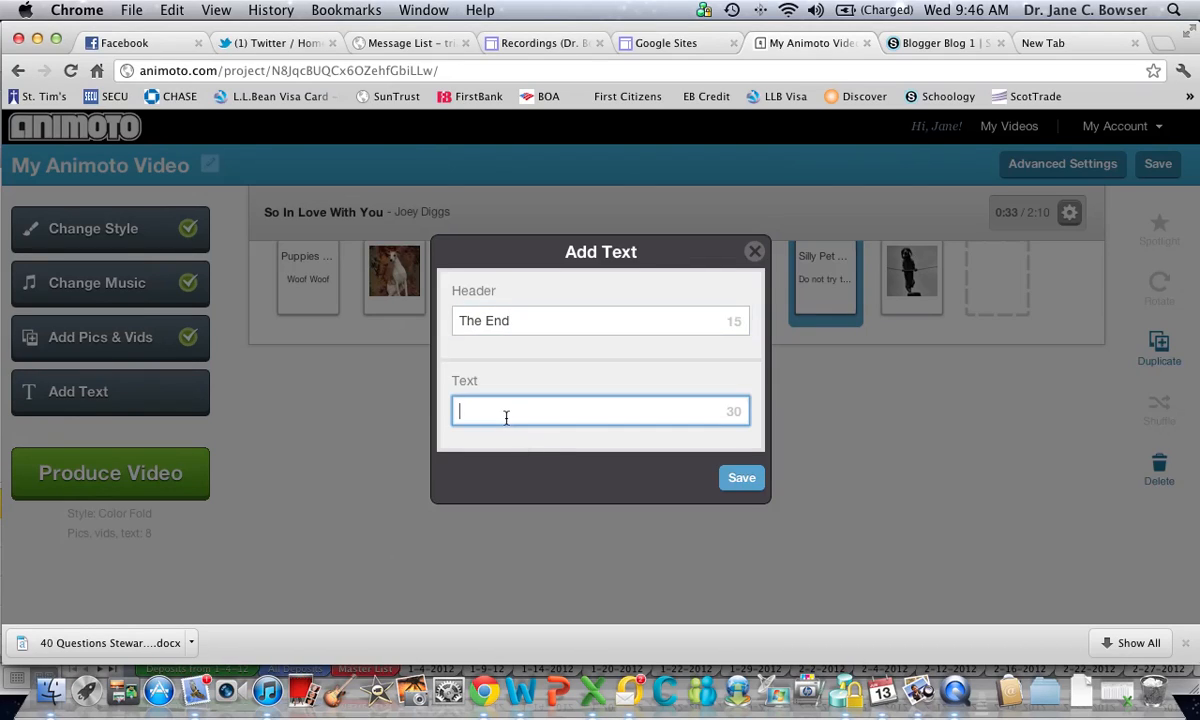
text(Woof)
click(741, 477)
drag(921, 284, 901, 313)
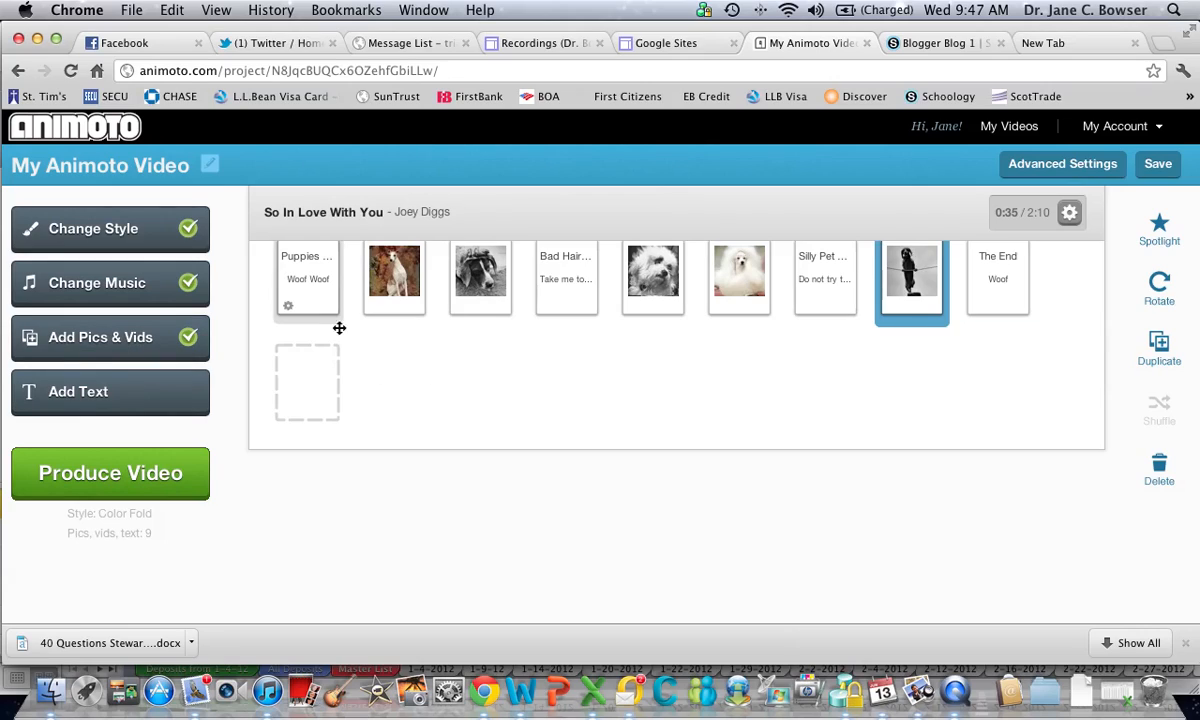
mouse_move(314, 305)
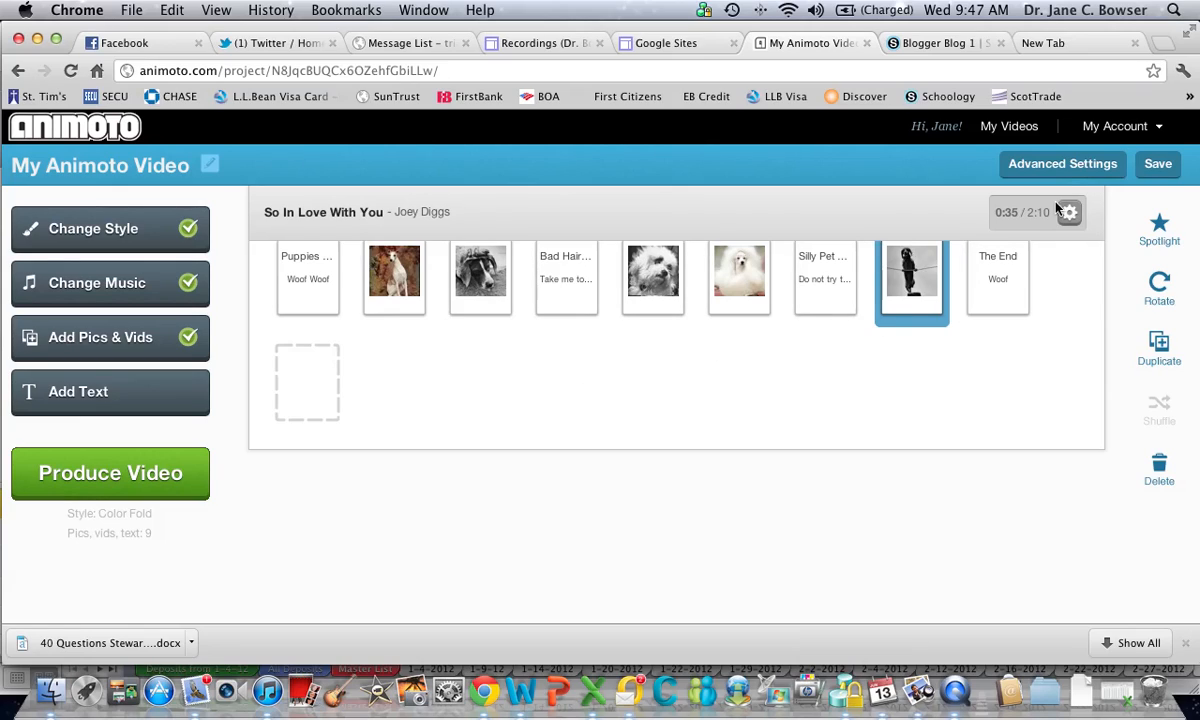
In the advanced settings, title the video "Puppies on Parade" and enter the description "Sample Animoto Video"
click(1063, 165)
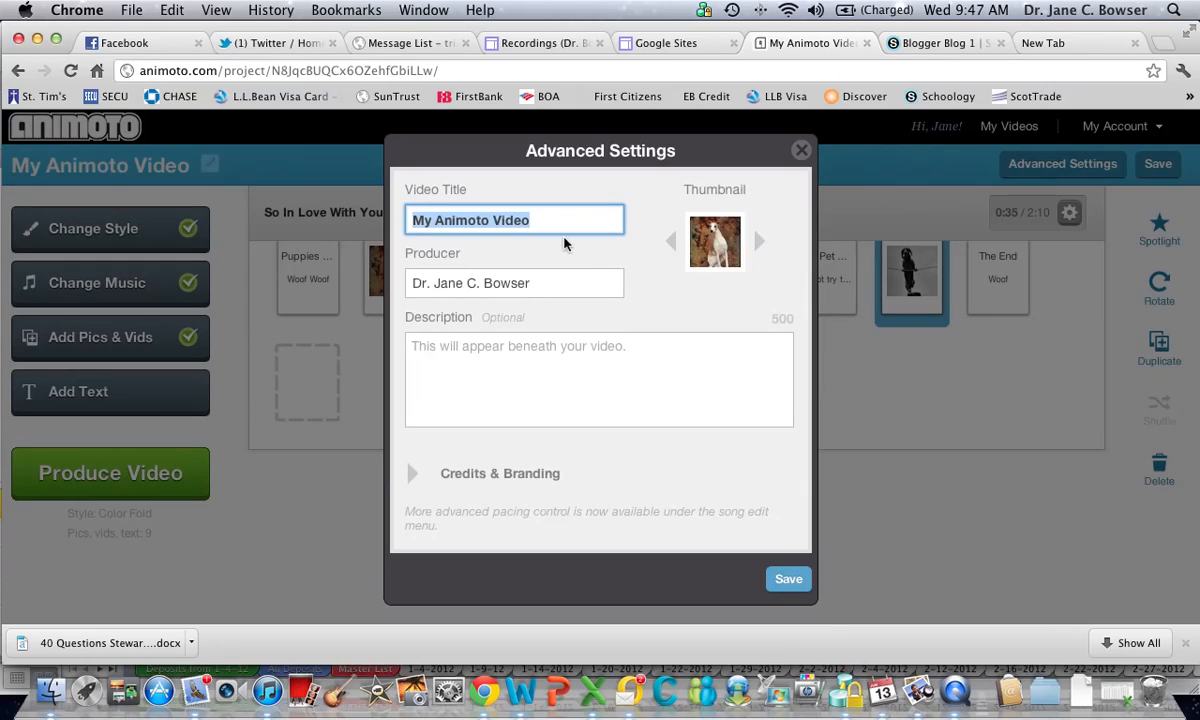
text(P)
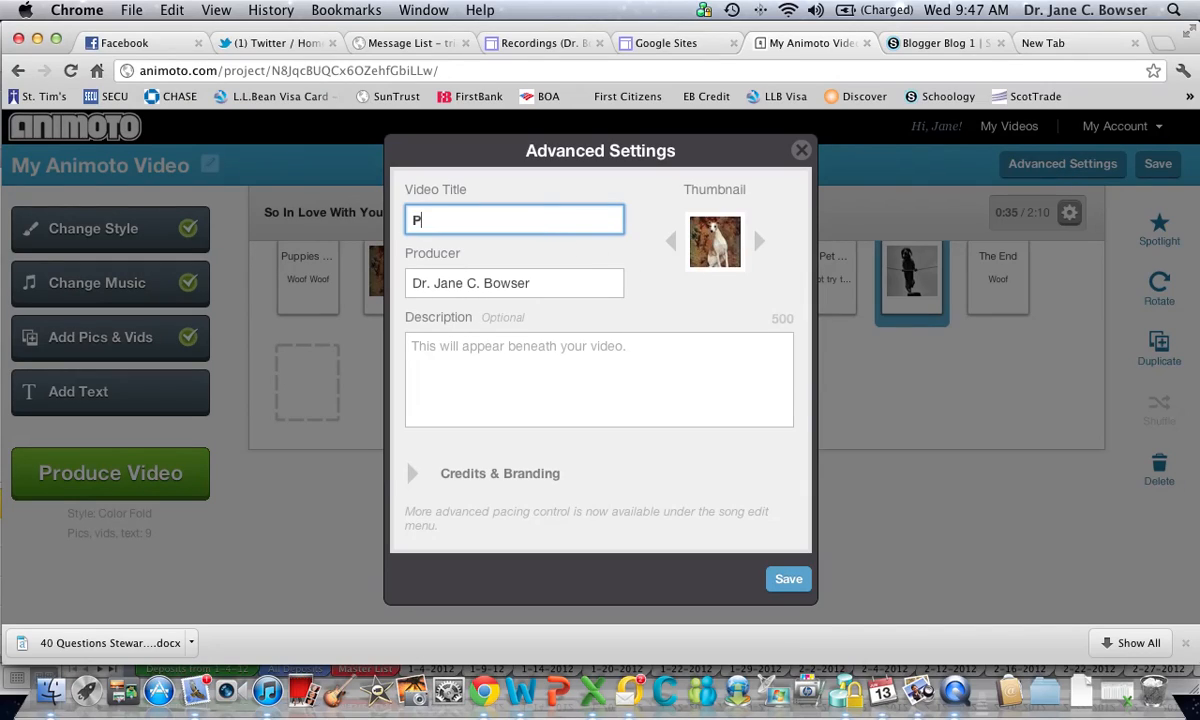
text(uppies on Parade)
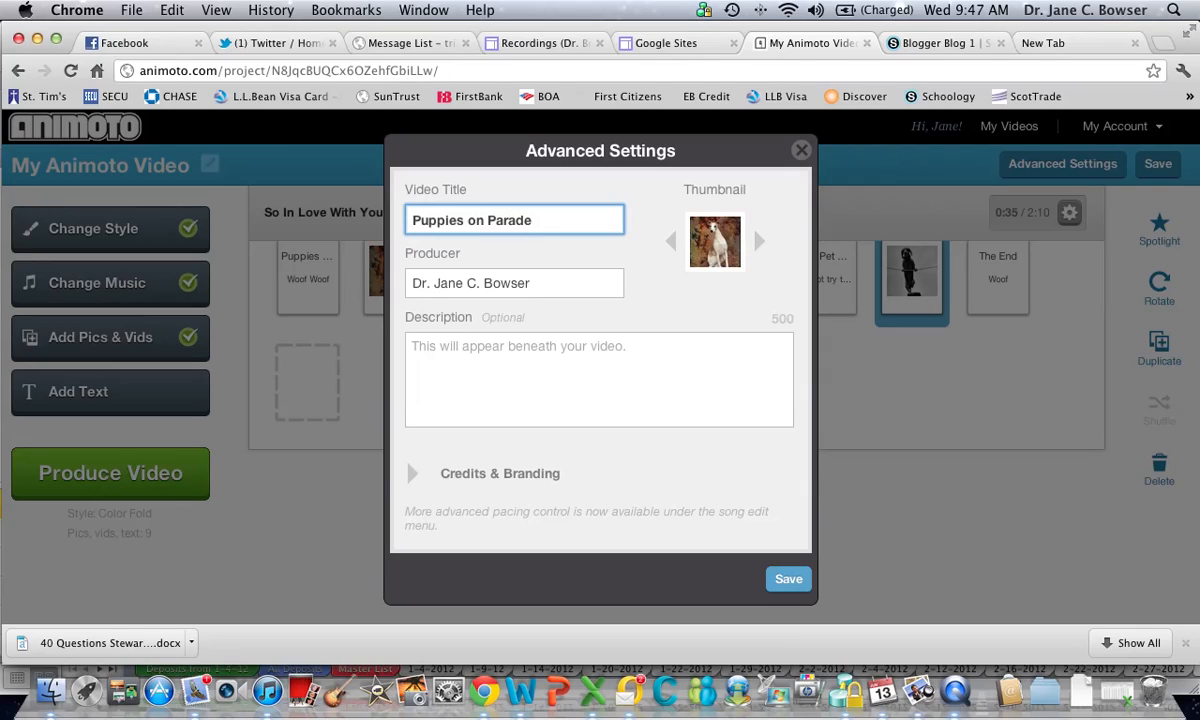
click(637, 351)
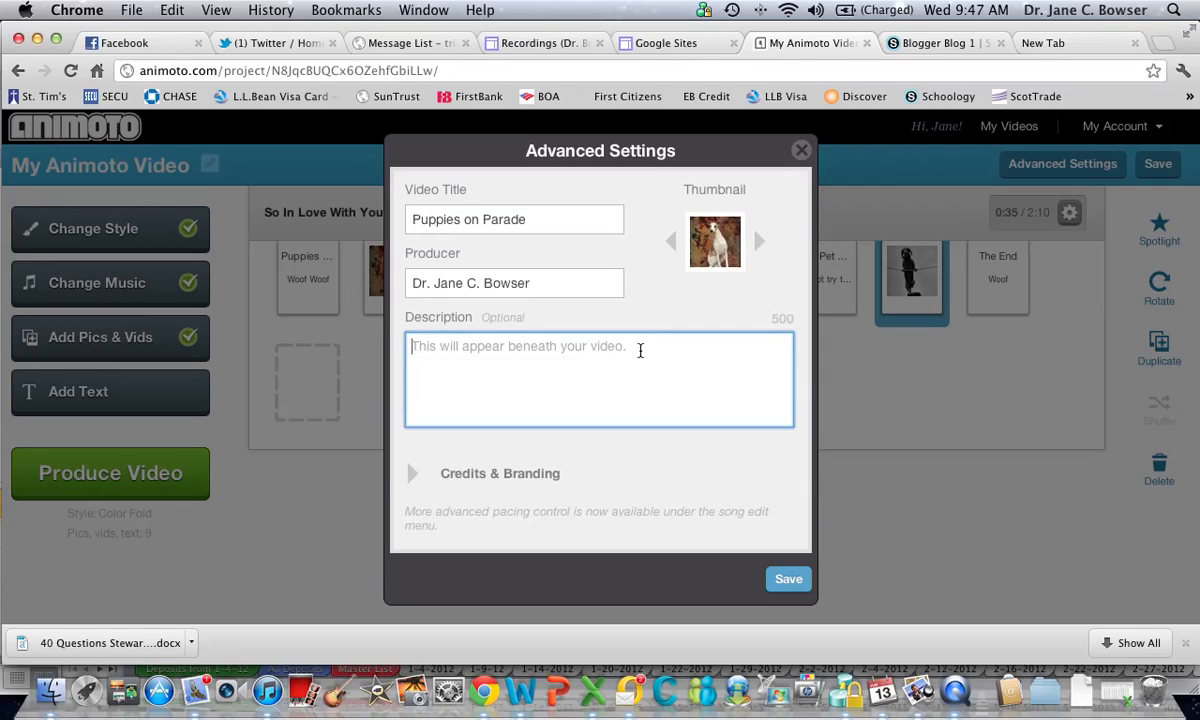
text(Sam)
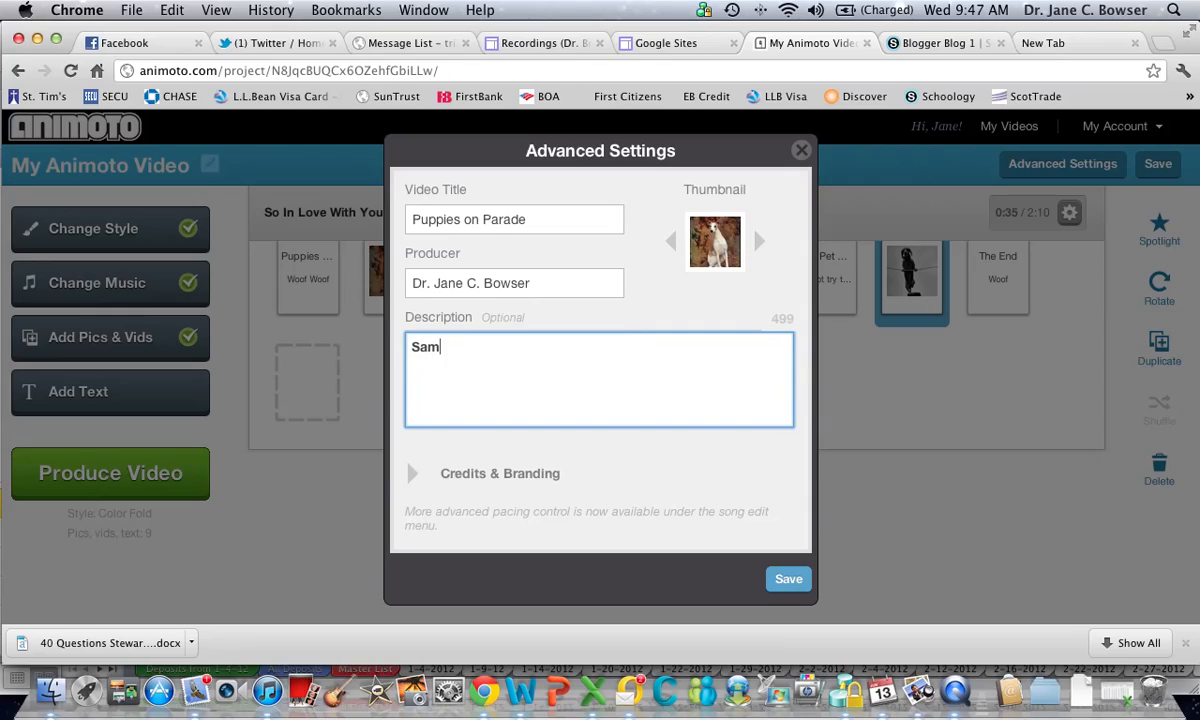
text(ple Animoto Video)
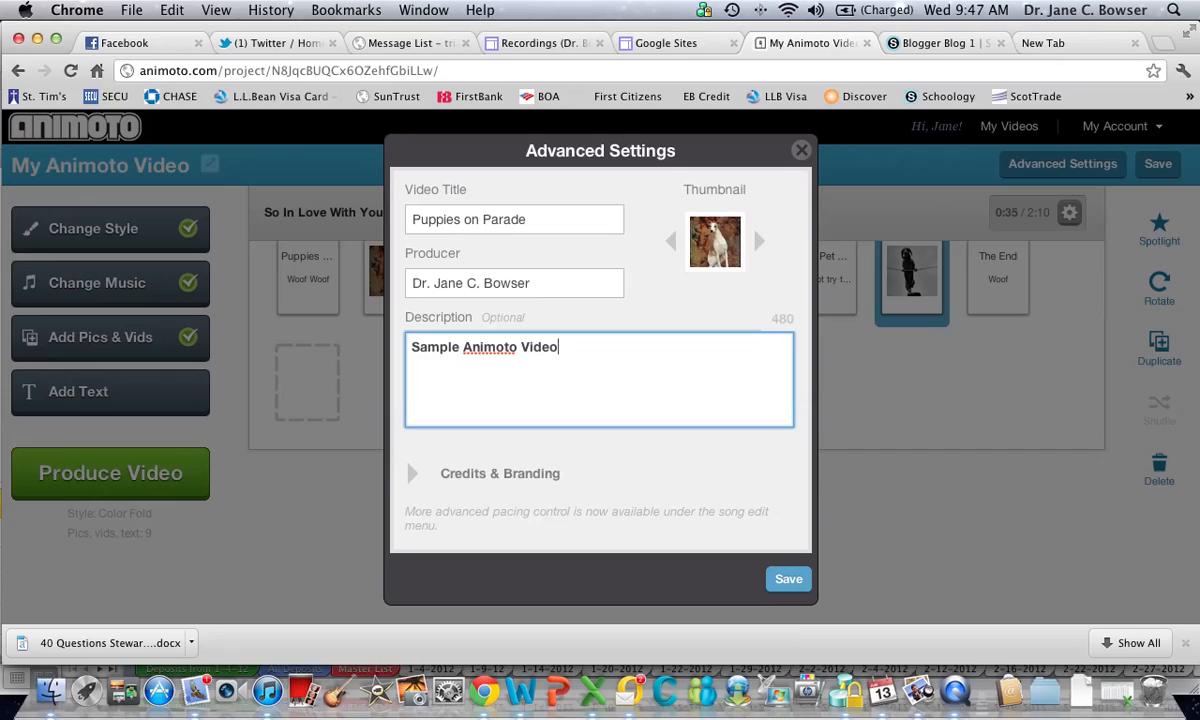
Review the credits and branding options and save the advanced settings
click(486, 477)
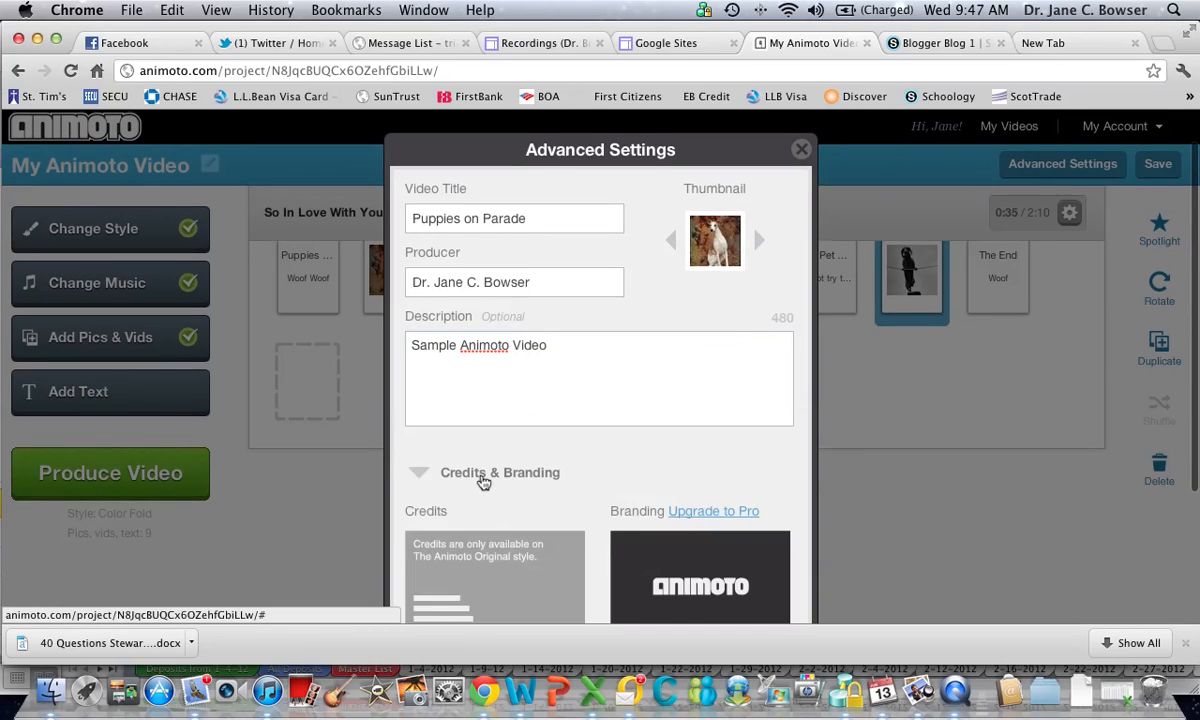
scroll(553, 483, down, 5)
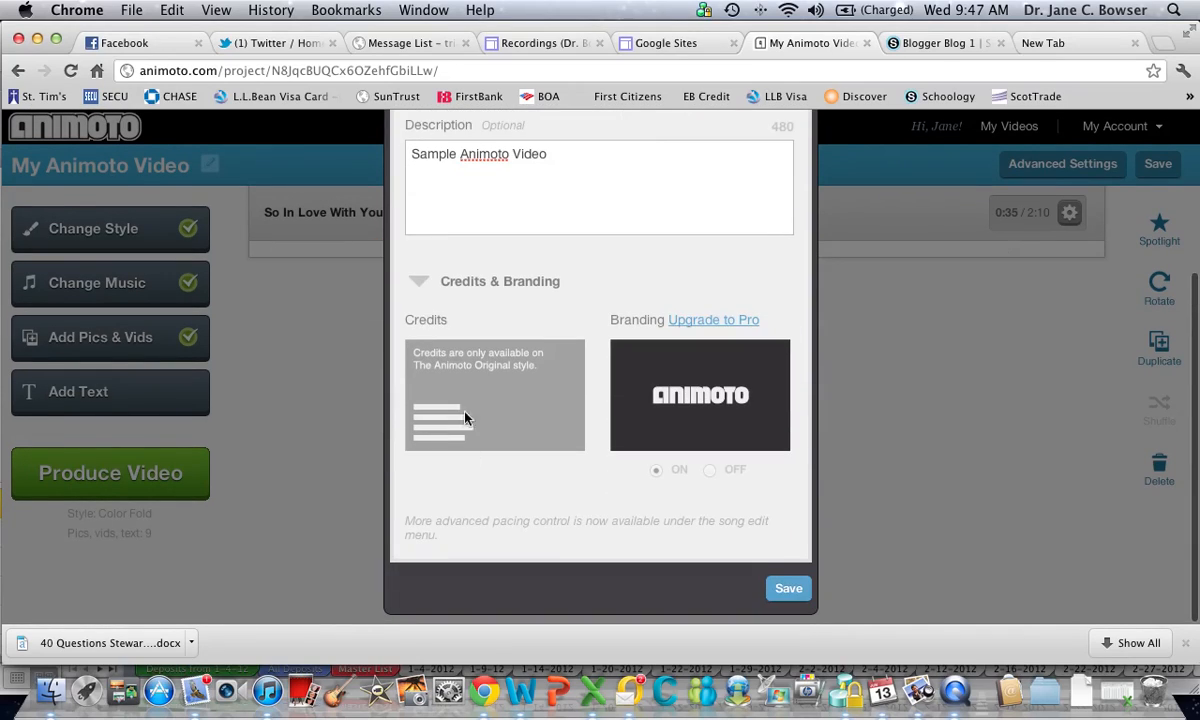
scroll(678, 396, down, 1)
scroll(560, 400, up, 1)
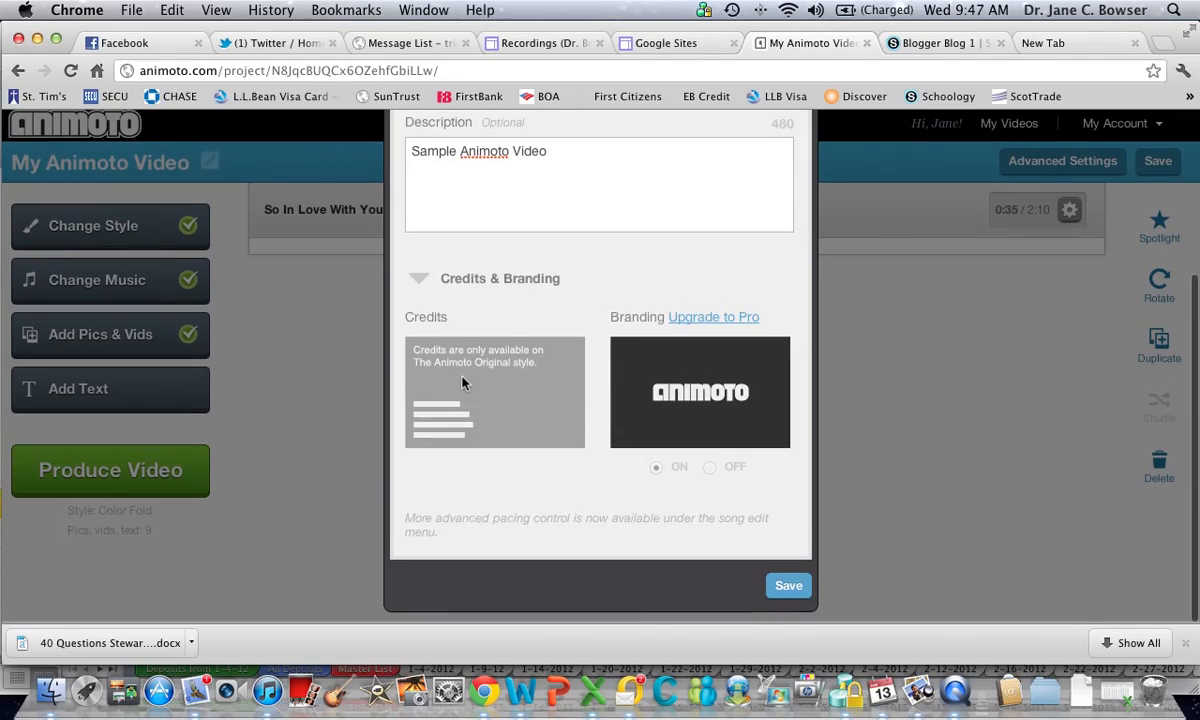
click(788, 588)
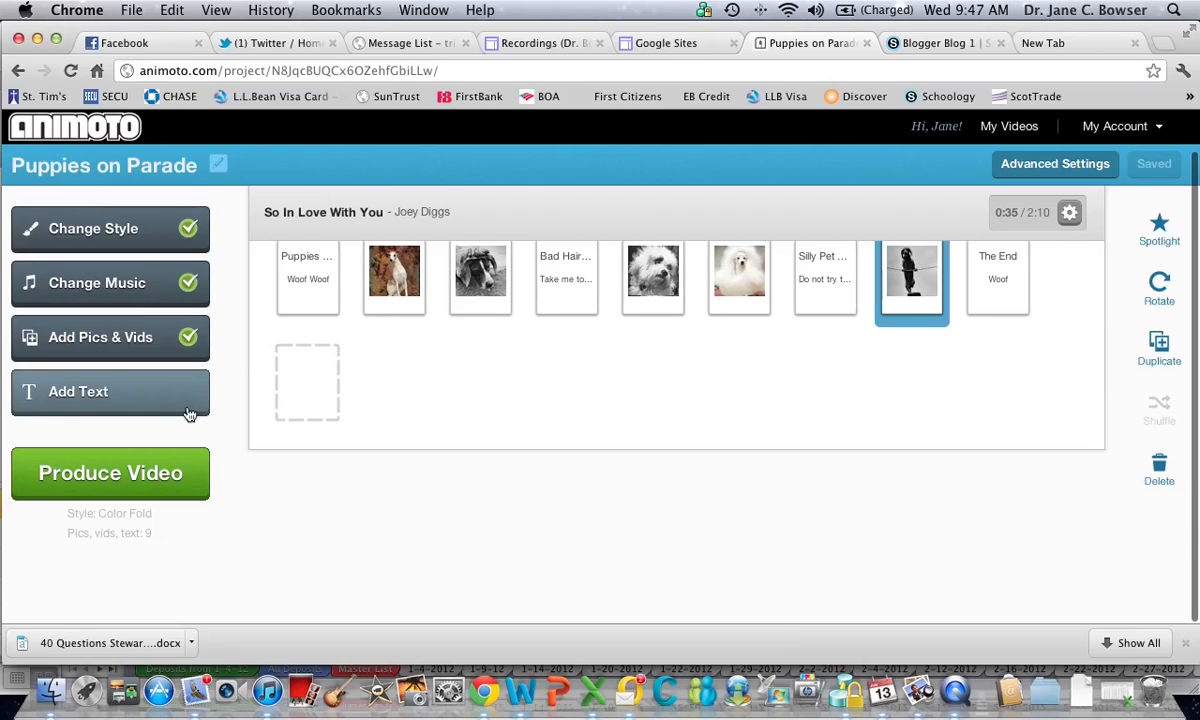
Produce the video without waiting for the rough preview, and go to the list of own videos
click(162, 487)
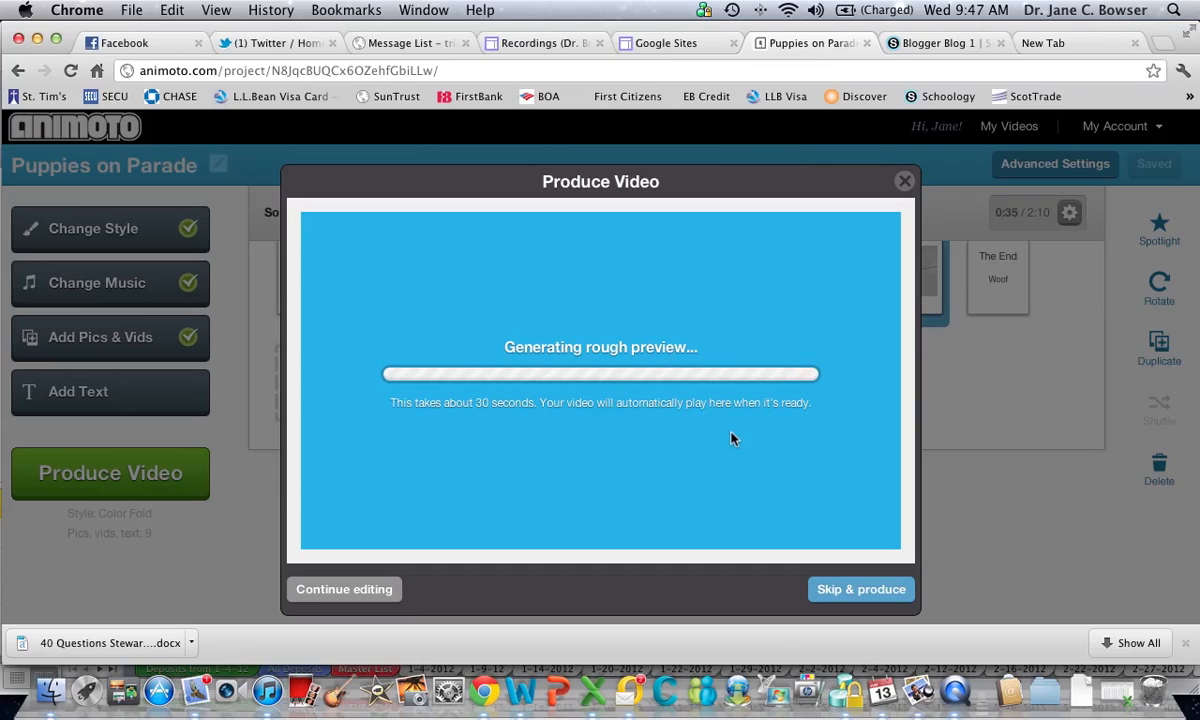
click(872, 592)
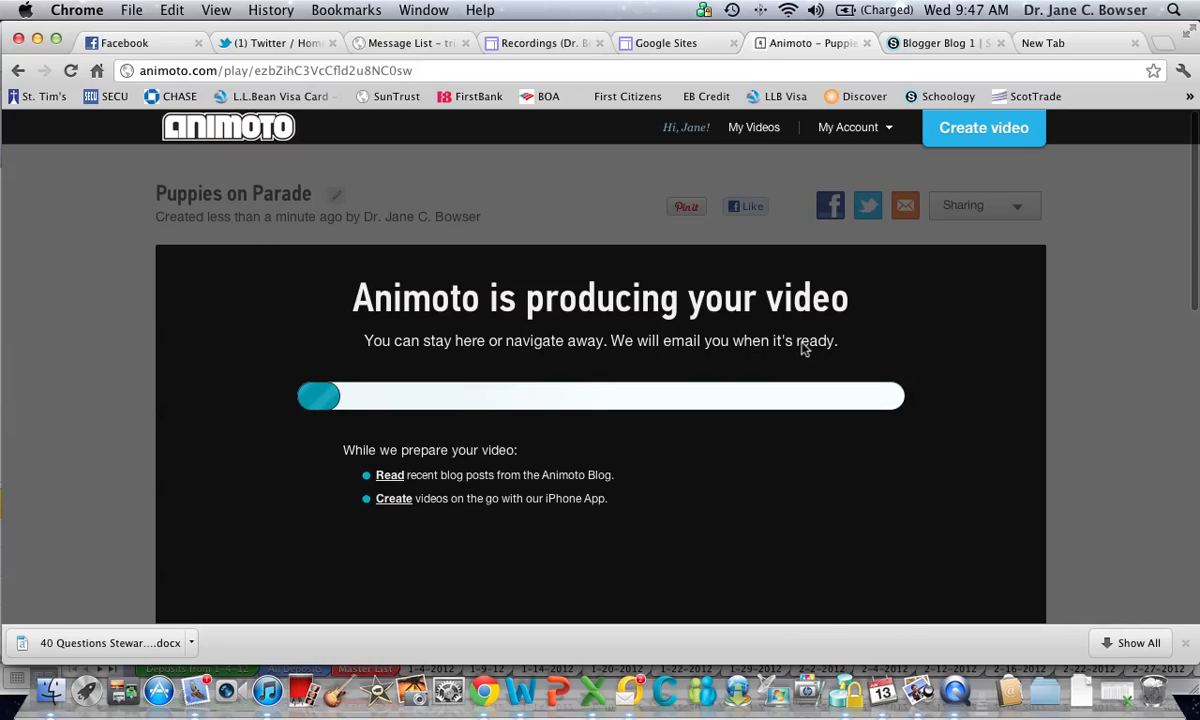
click(762, 131)
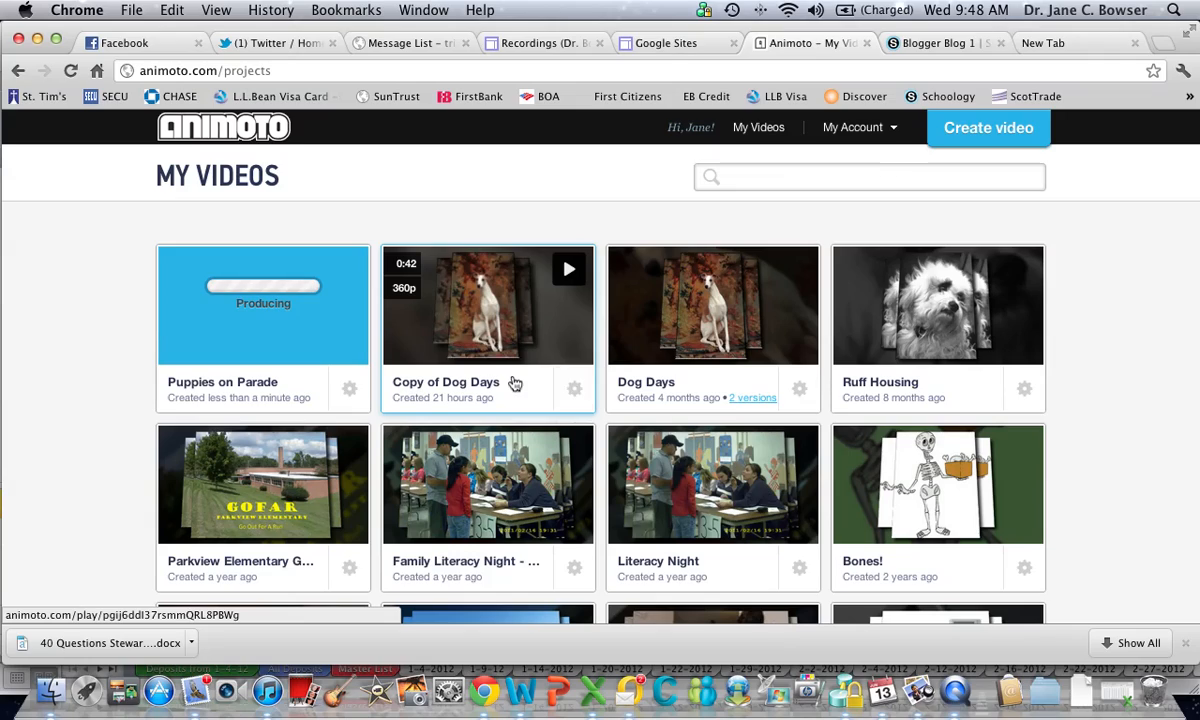
Check the copy and delete options of "Copy of Dog Days", then open that video and look over its sharing, download and comment options
click(576, 392)
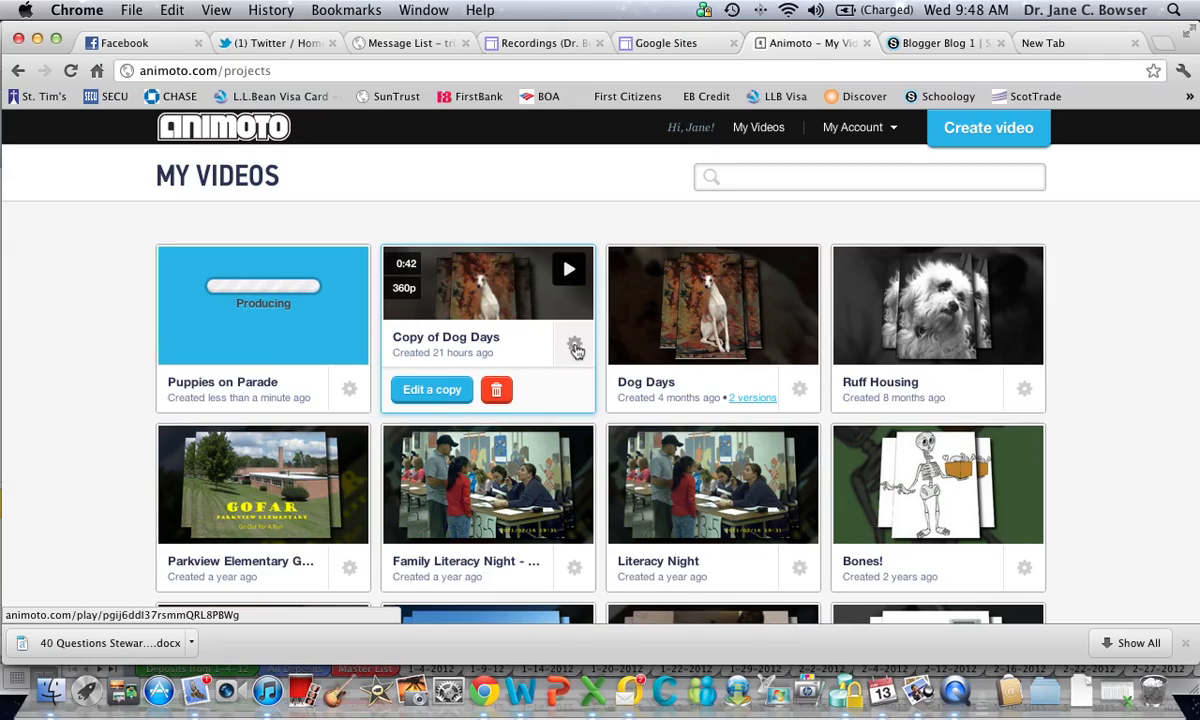
click(490, 290)
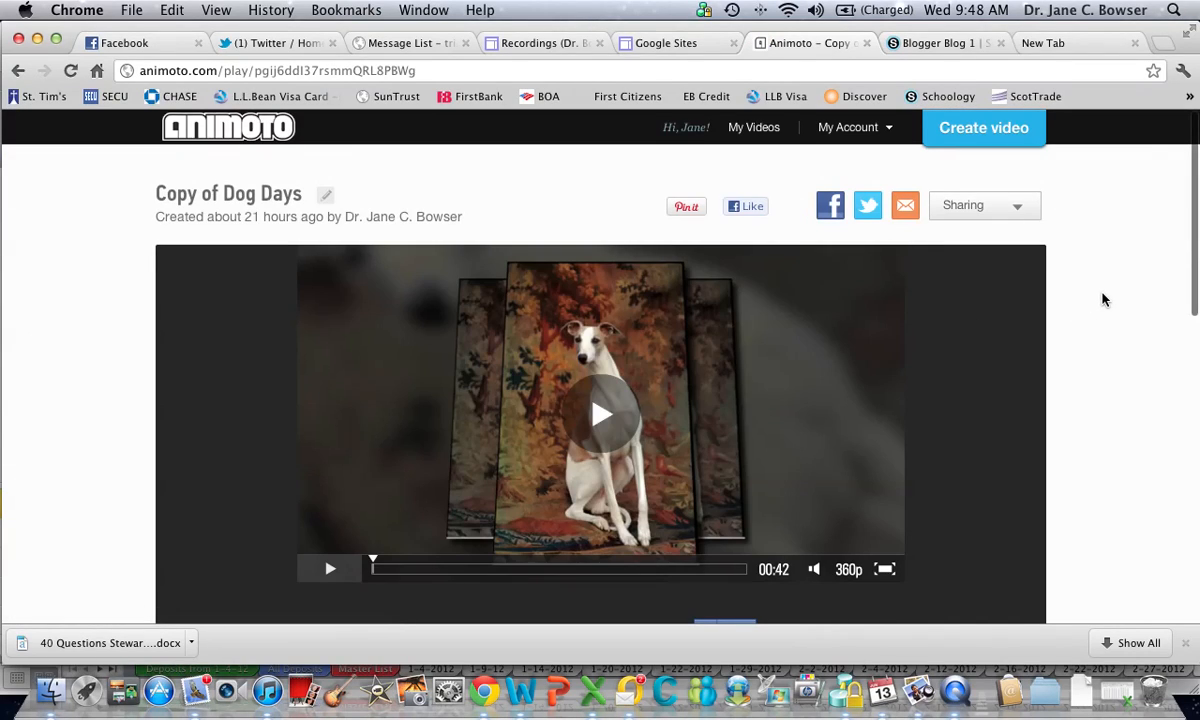
scroll(1104, 299, down, 3)
scroll(1104, 299, up, 3)
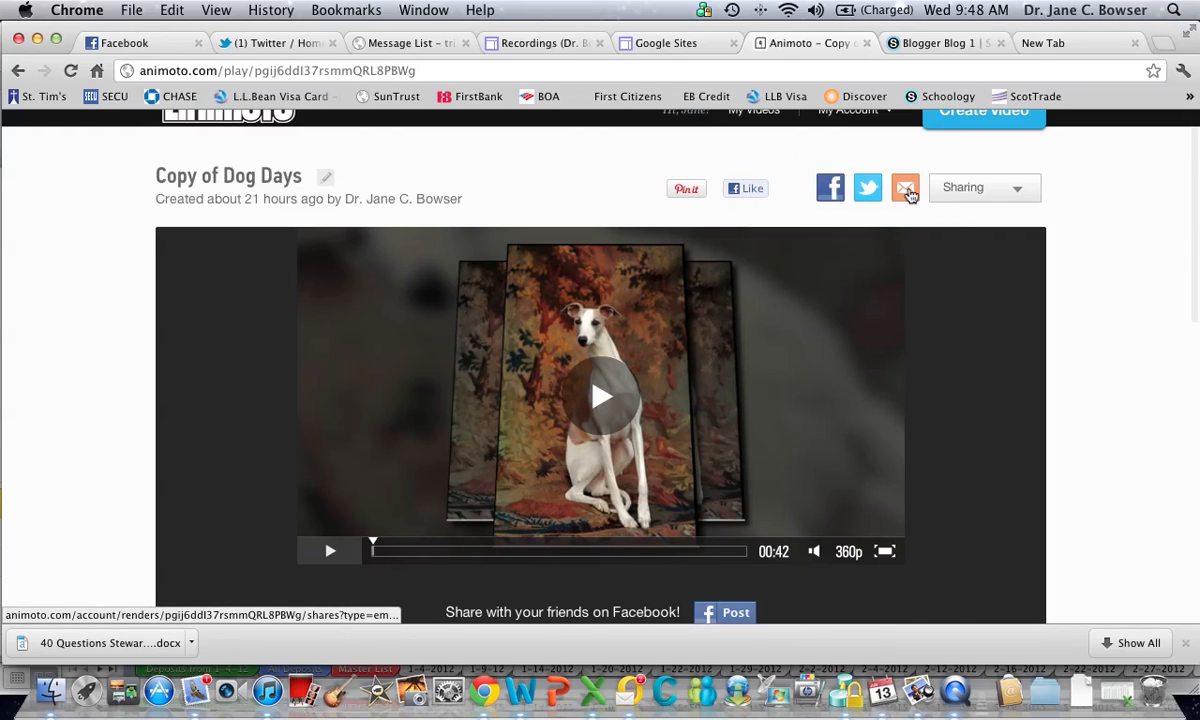
scroll(1103, 278, down, 5)
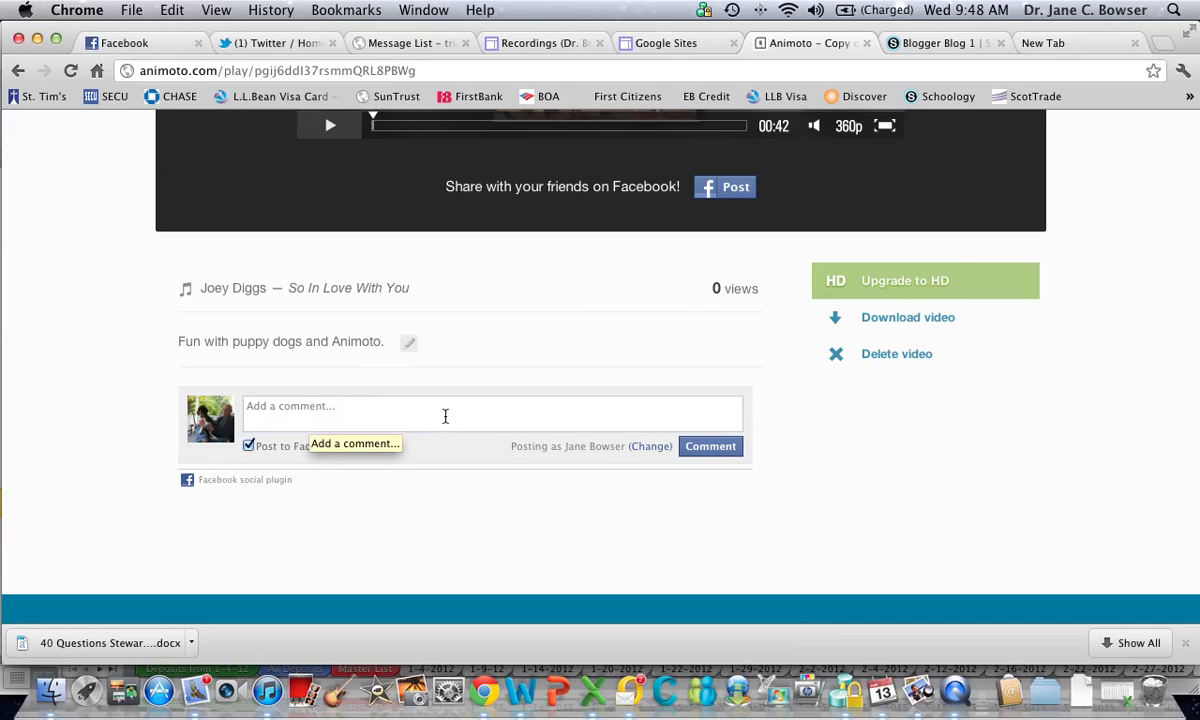
scroll(515, 415, up, 10)
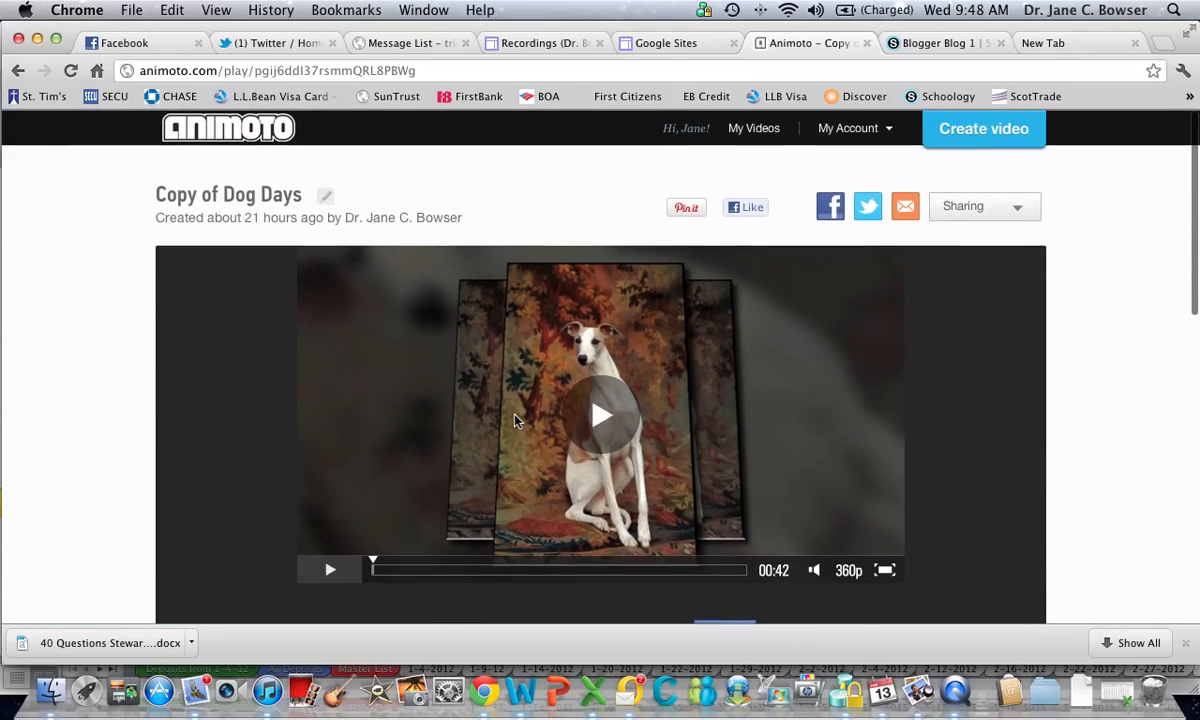
Copy the embed code of the "Copy of Dog Days" video
click(1019, 209)
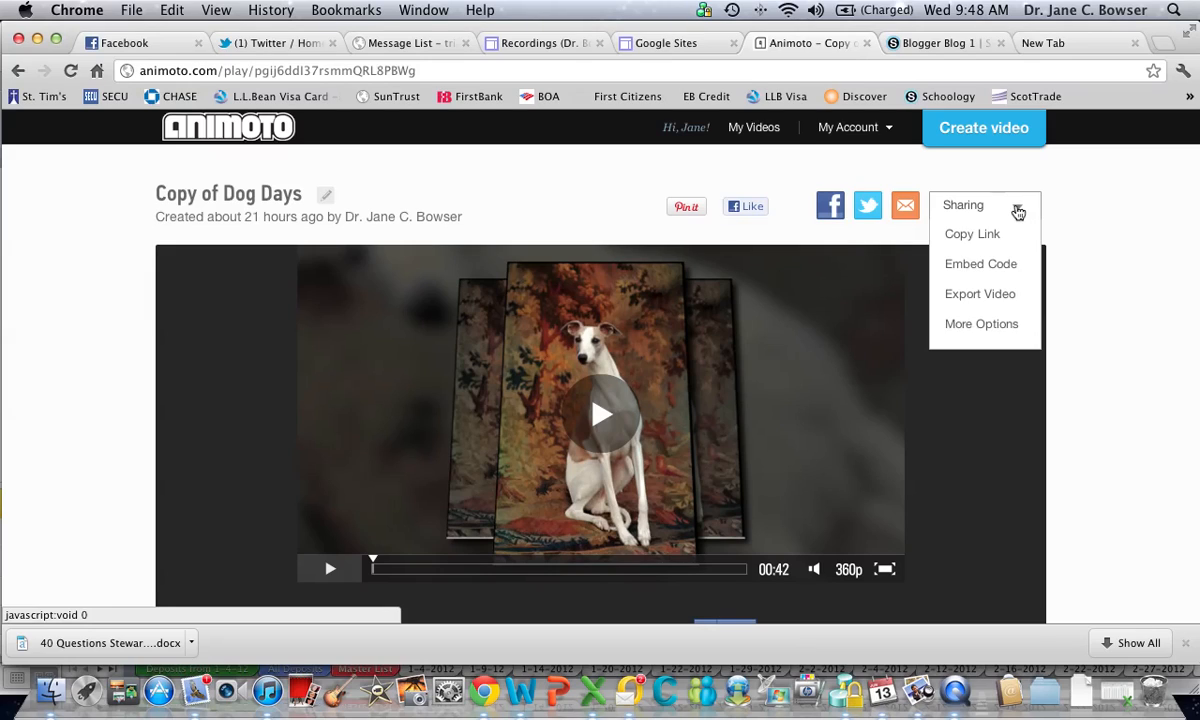
click(981, 264)
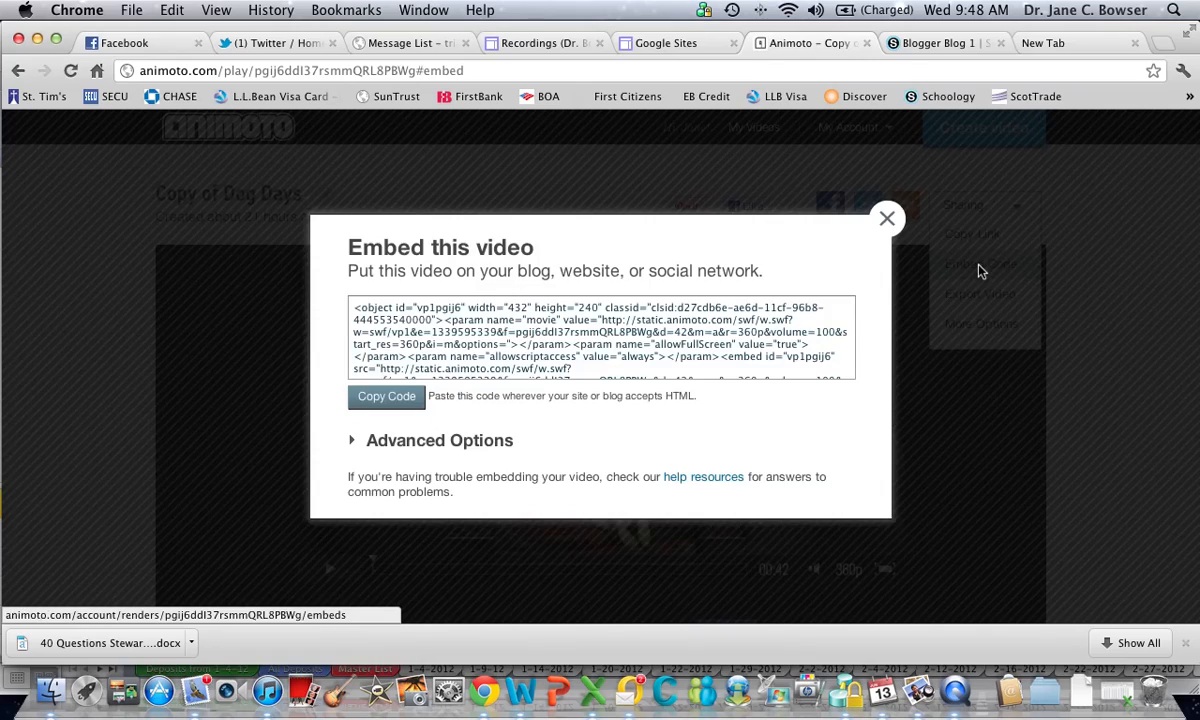
click(386, 400)
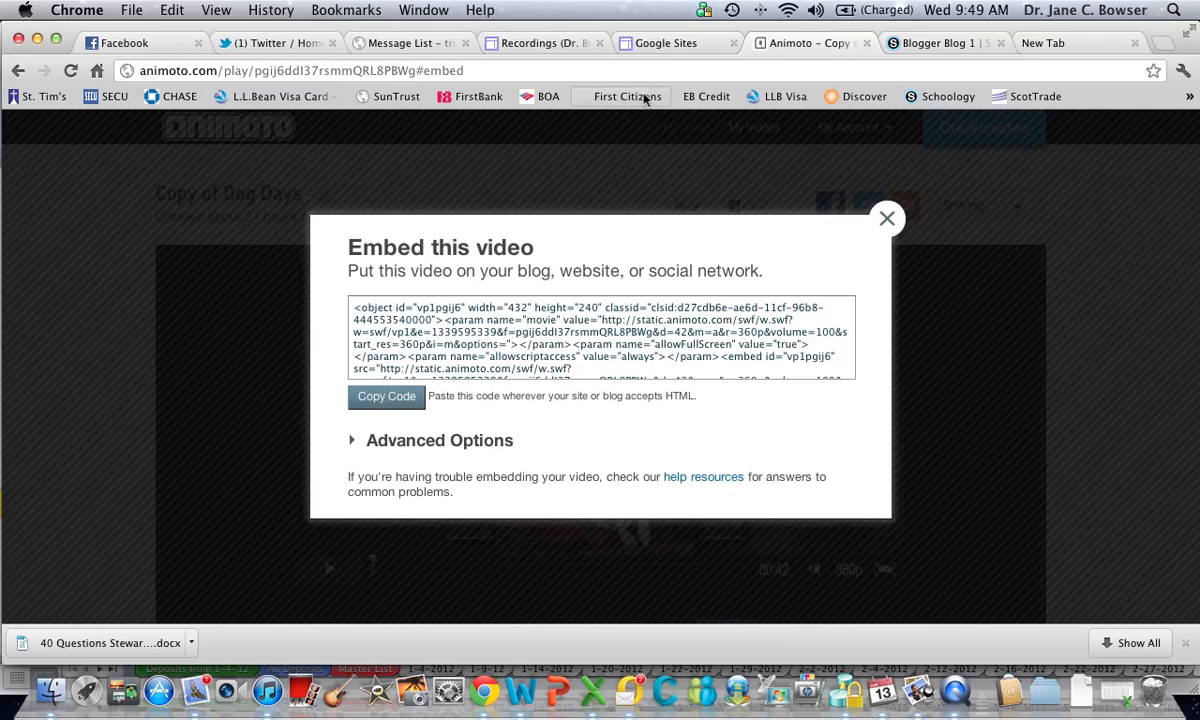
Switch to Google Sites and open the Technology Wiki for EDU 5010 from the list of sites
click(678, 46)
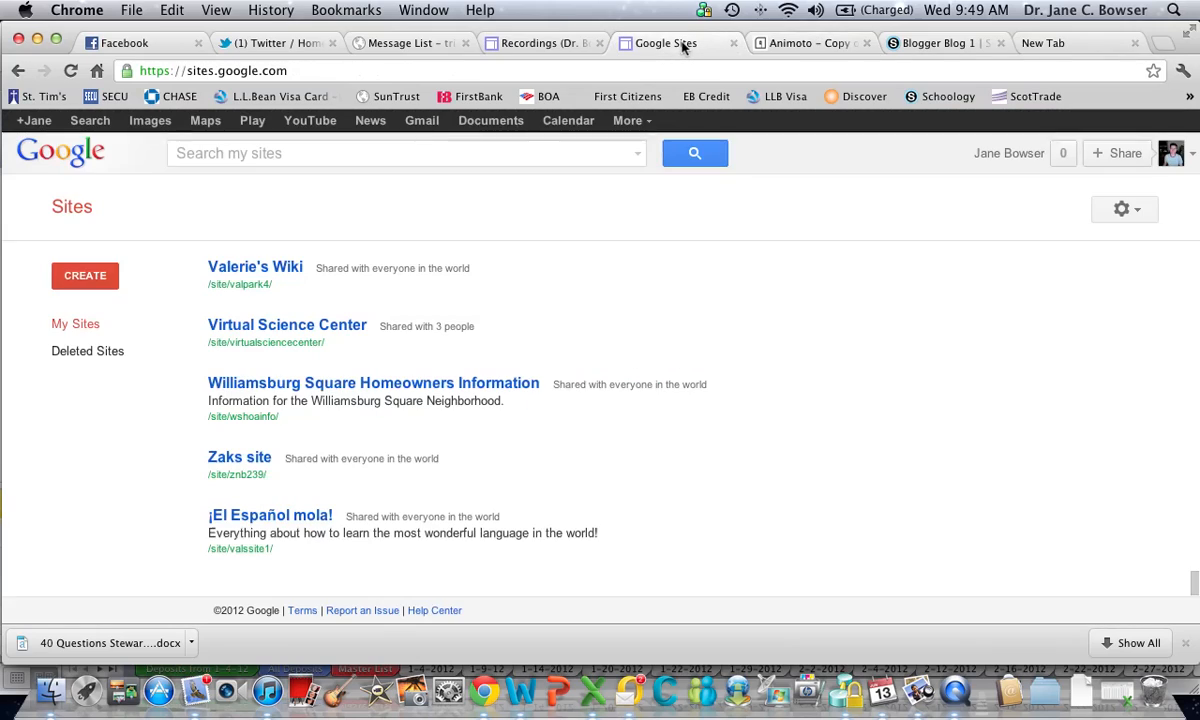
scroll(415, 431, up, 5)
scroll(415, 431, up, 15)
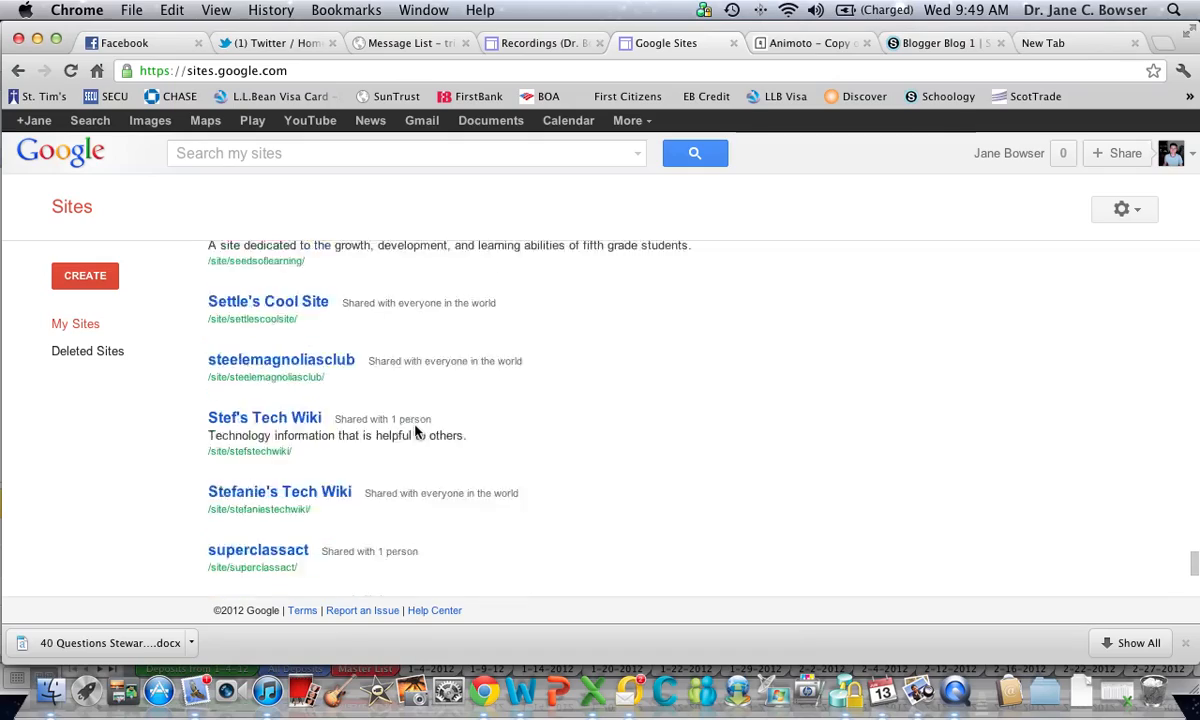
scroll(415, 431, up, 15)
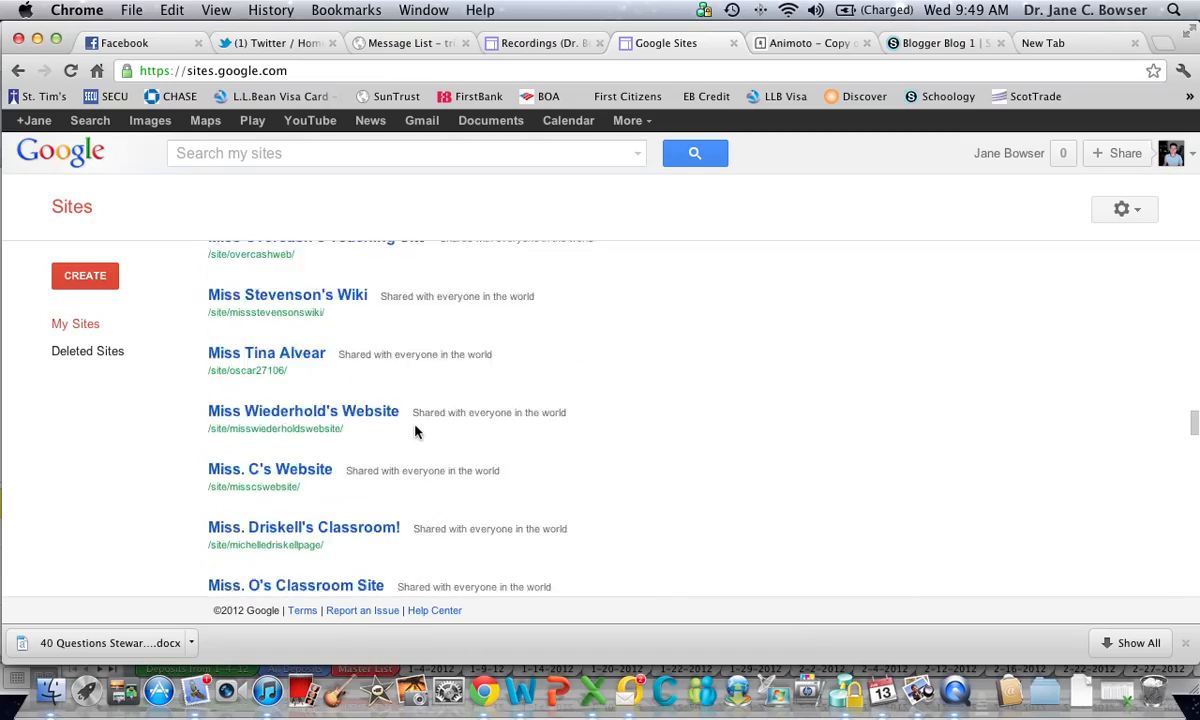
scroll(415, 431, up, 10)
scroll(415, 431, down, 10)
scroll(417, 431, down, 2)
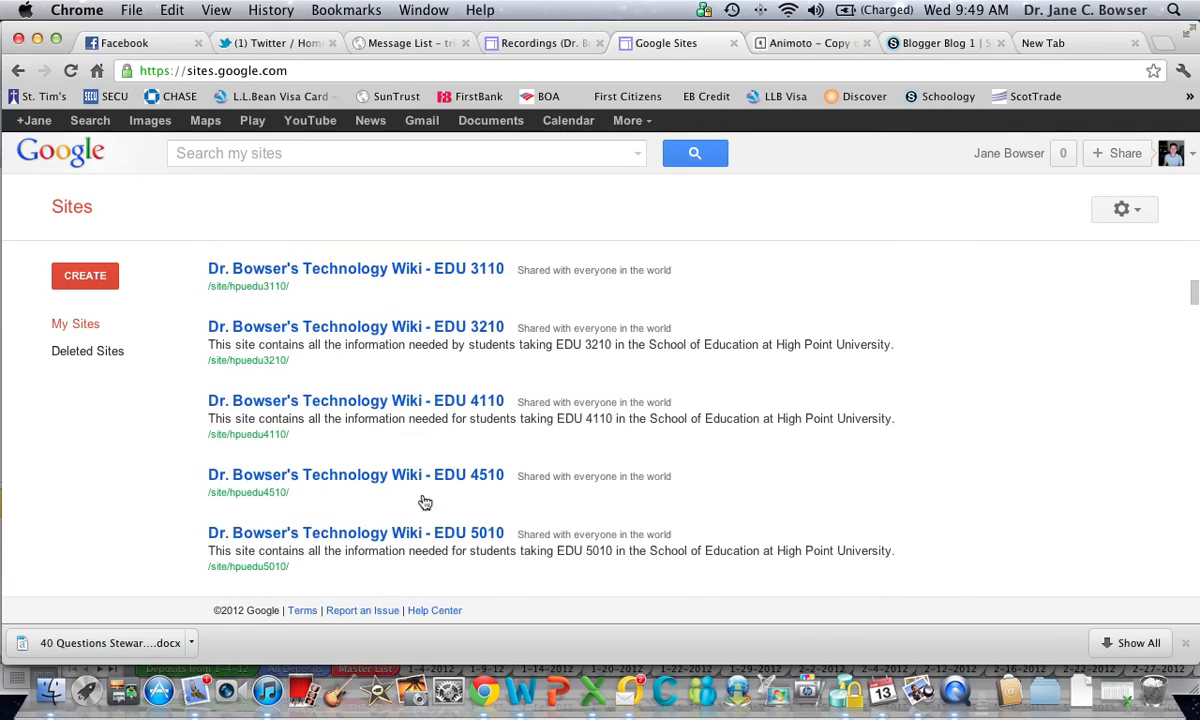
click(440, 538)
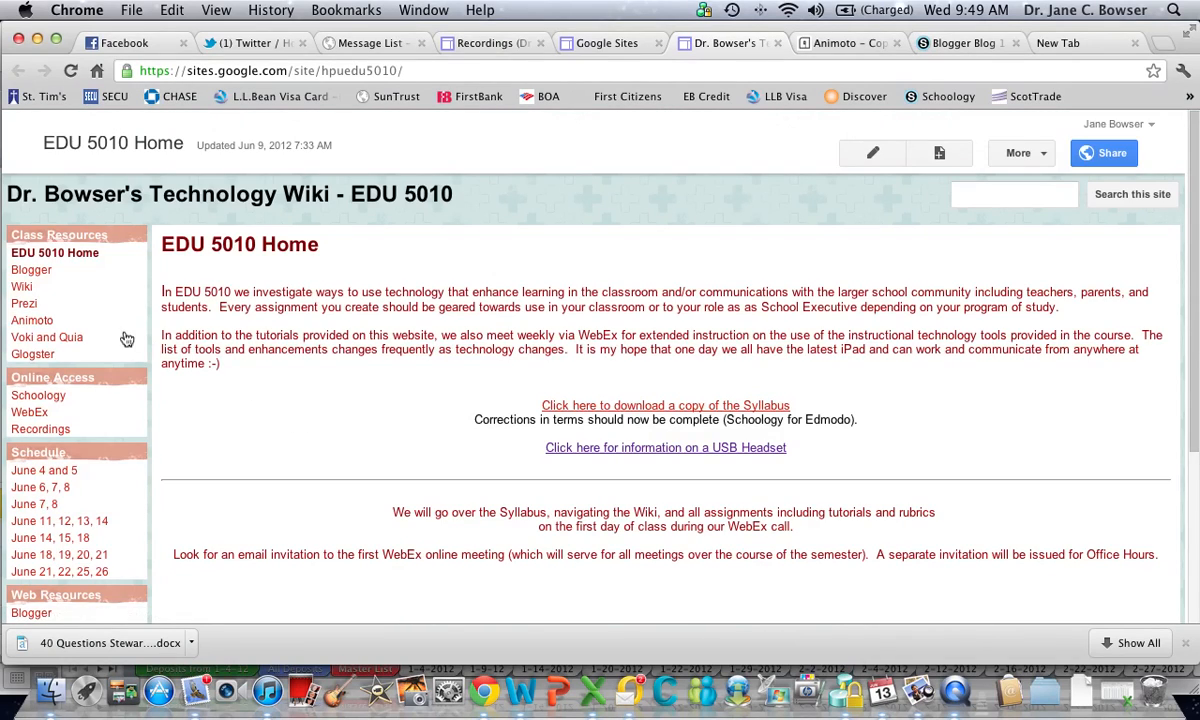
Open the wiki's Animoto page for editing and place the cursor in the first empty column above the rubric table
click(31, 322)
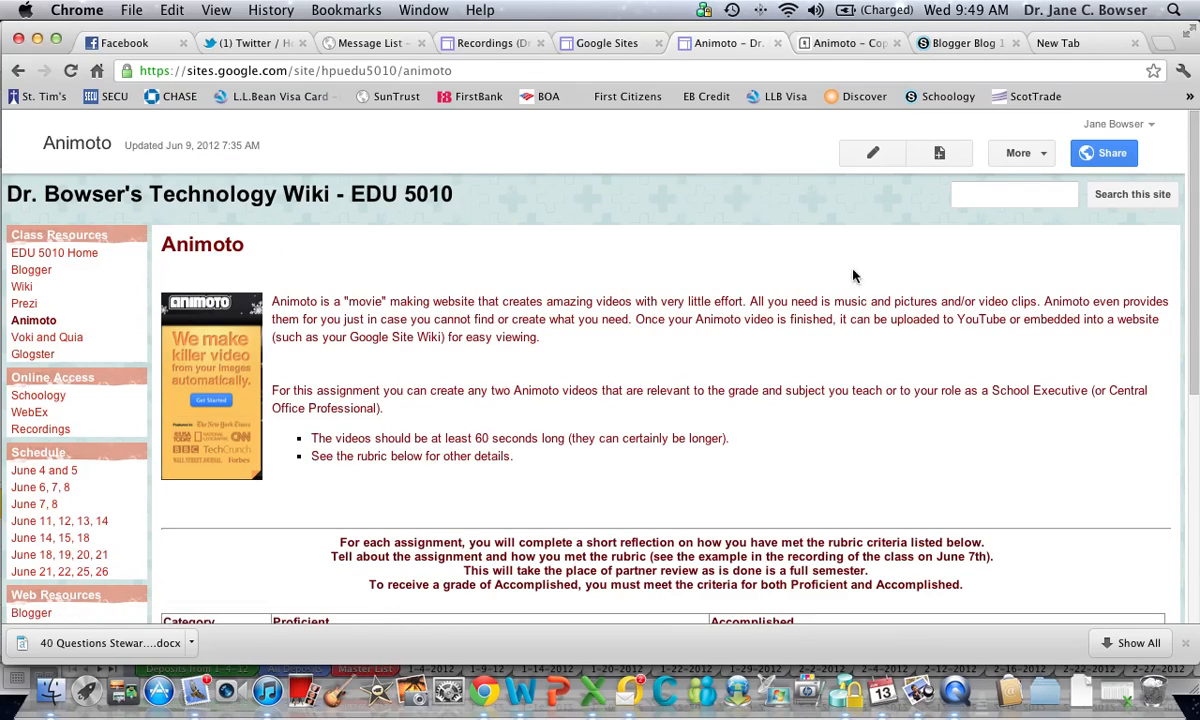
click(871, 153)
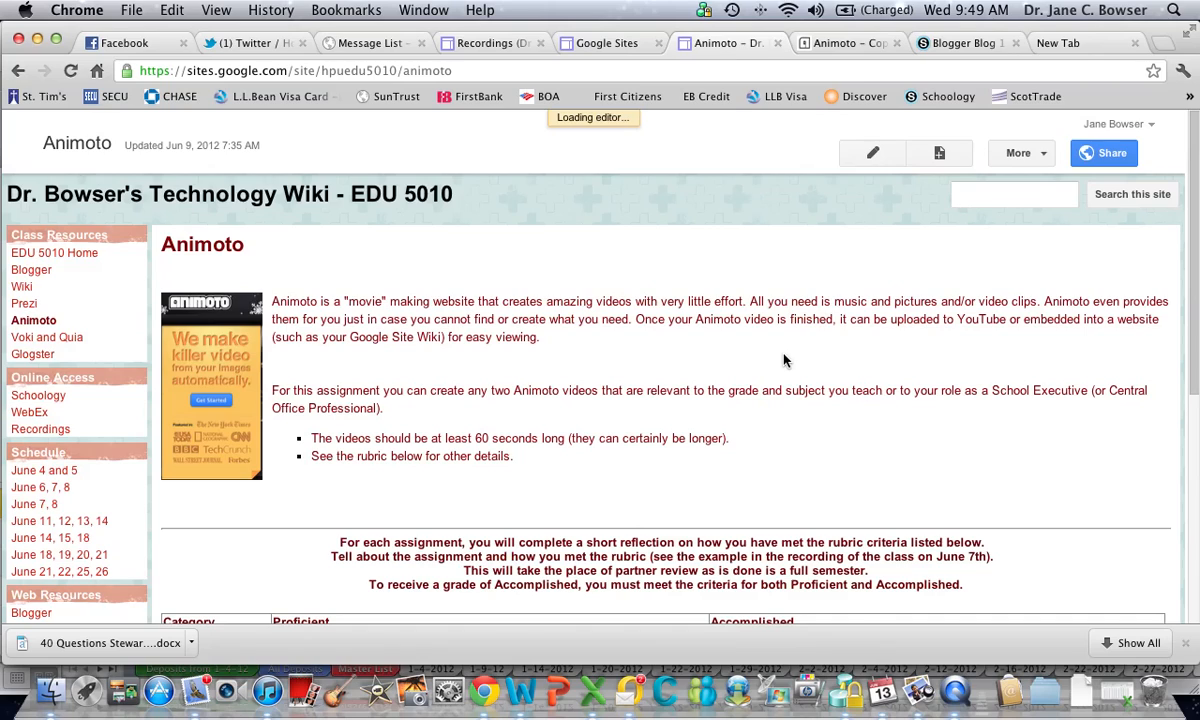
scroll(784, 360, down, 10)
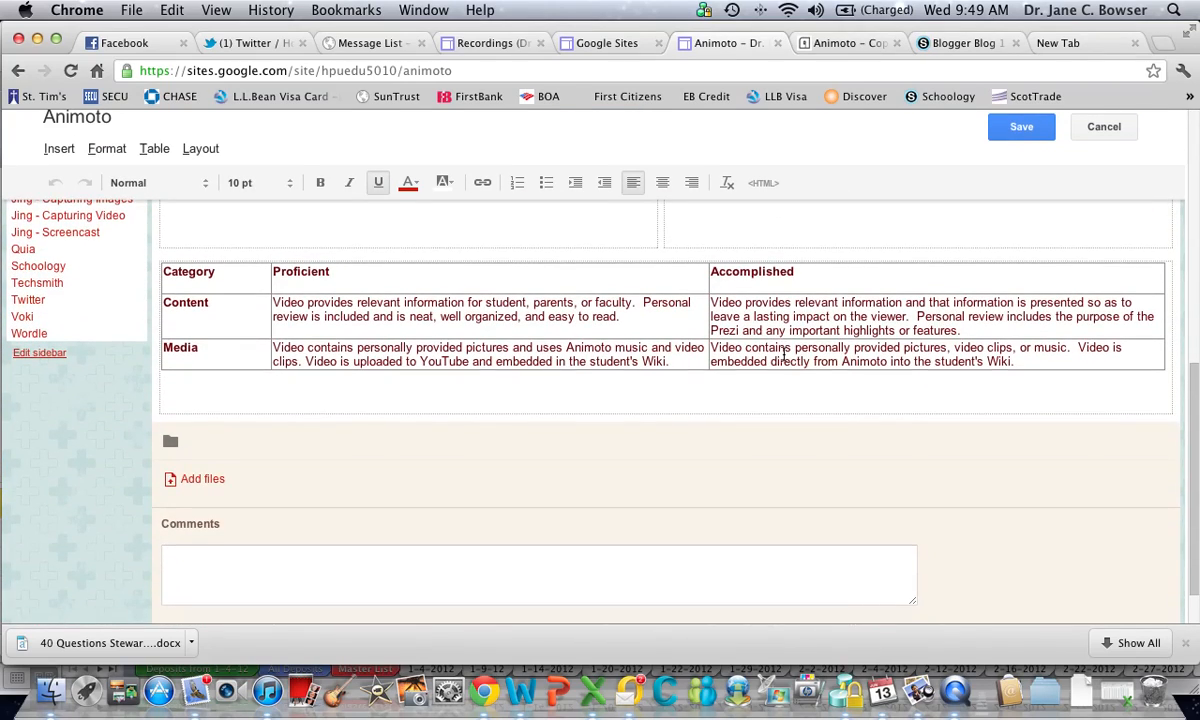
scroll(691, 430, up, 5)
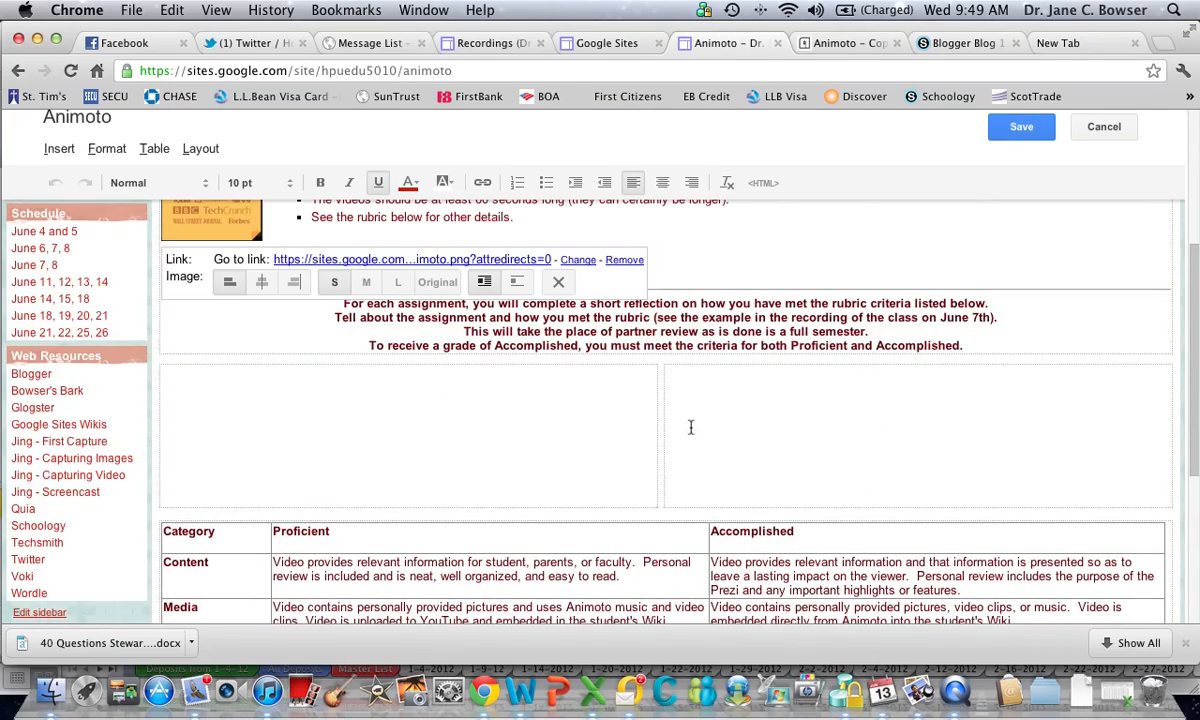
click(192, 384)
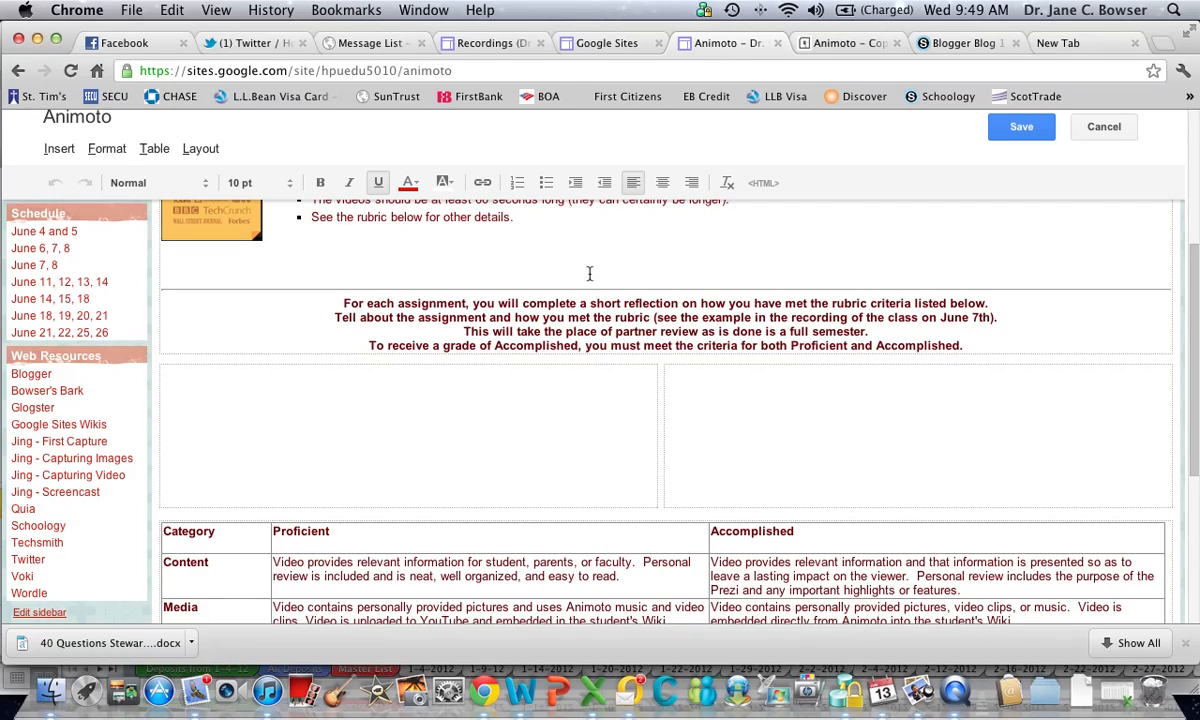
Insert the copied Animoto embed code into the empty column above the rubric table through the HTML editor
click(762, 183)
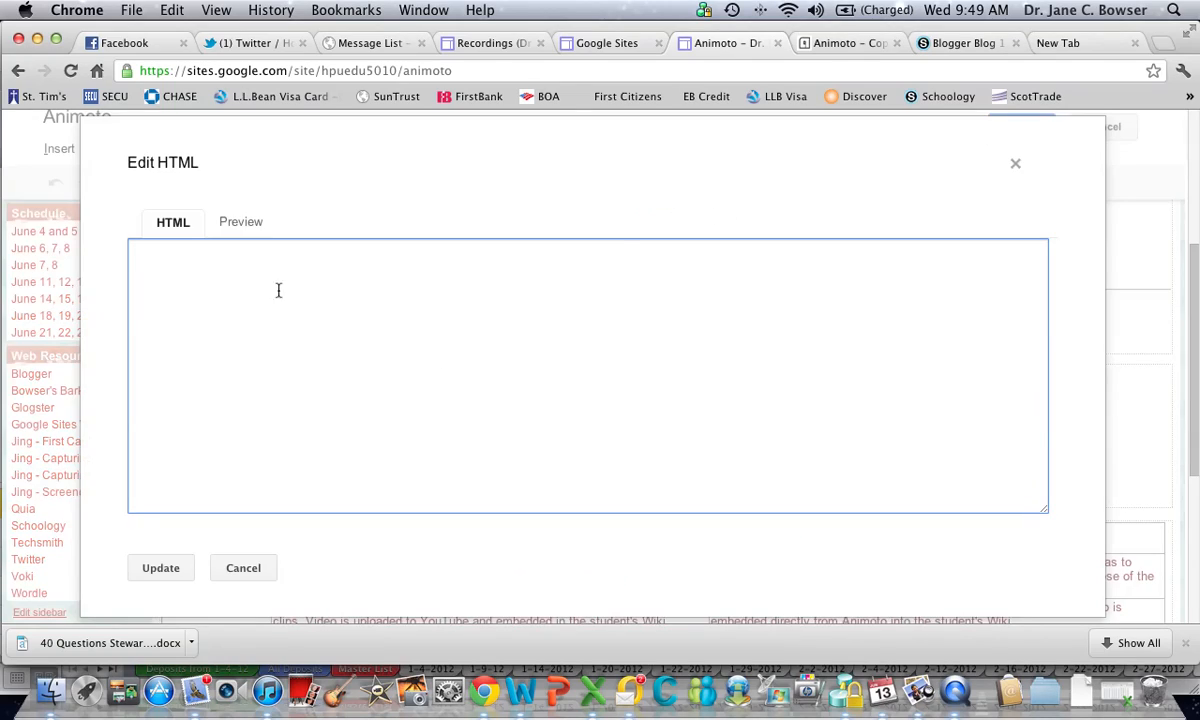
right_click(158, 245)
click(212, 351)
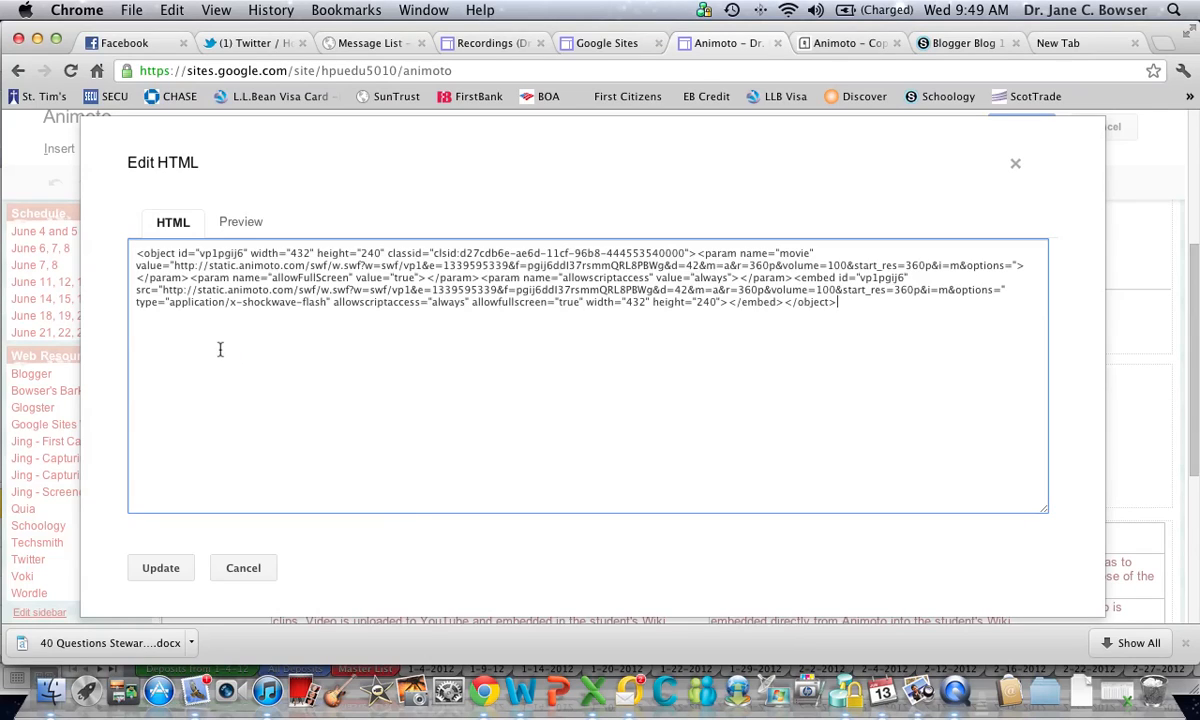
click(158, 567)
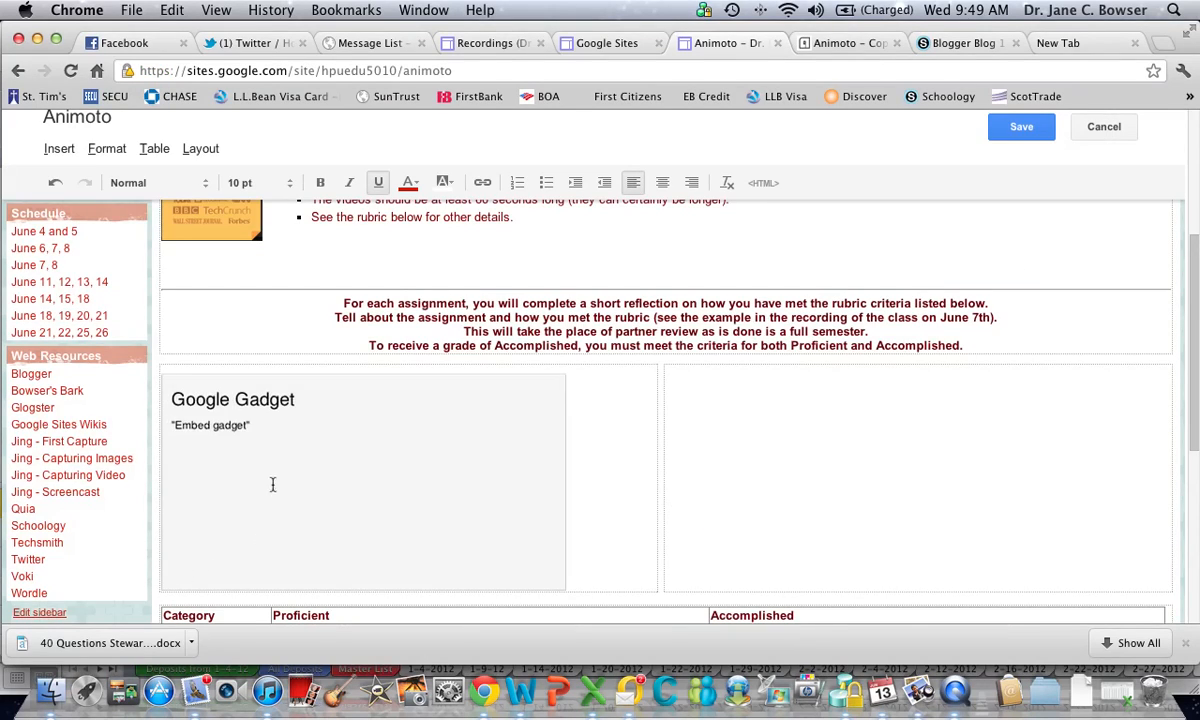
Center the embedded video gadget in its column and save the Animoto page
click(270, 482)
click(300, 345)
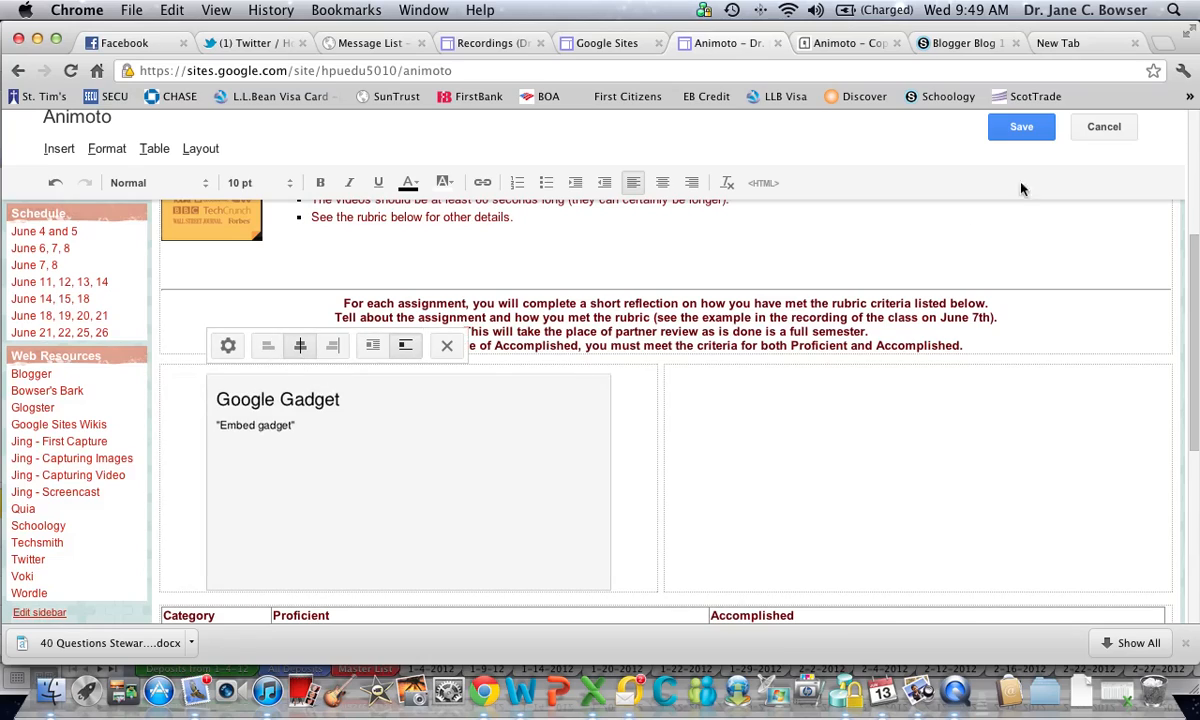
click(1015, 127)
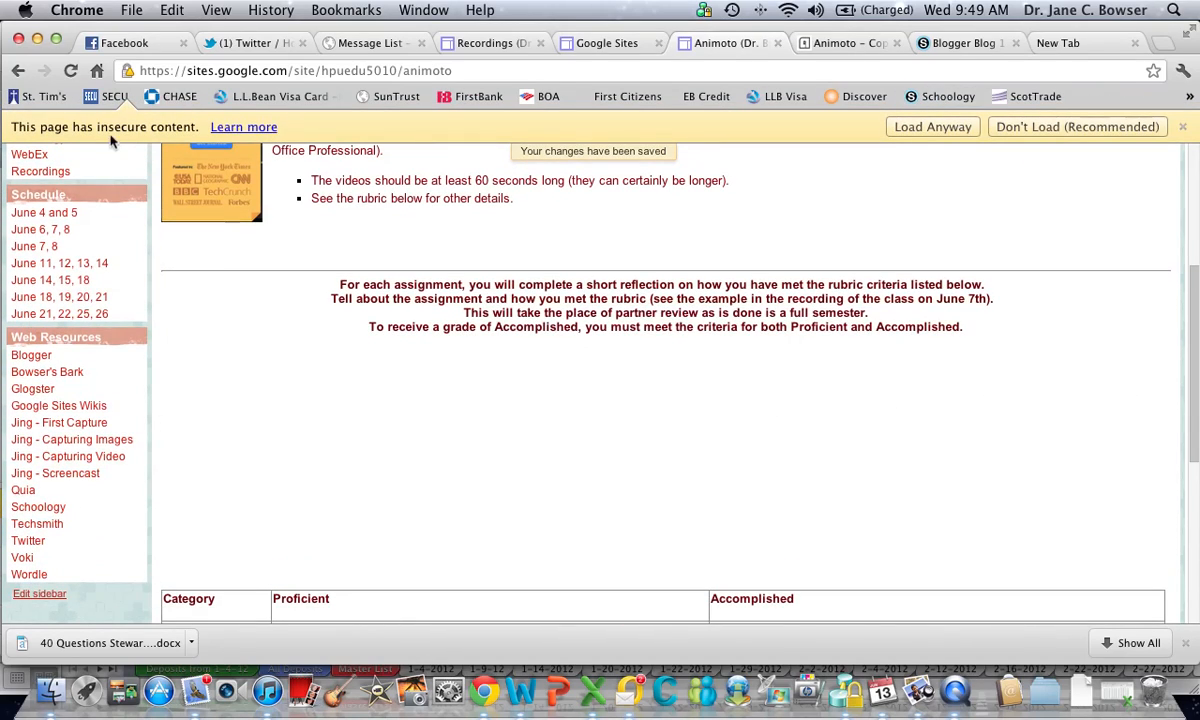
Allow the page's insecure content to load and bring the embedded video above the rubric table into view
click(949, 133)
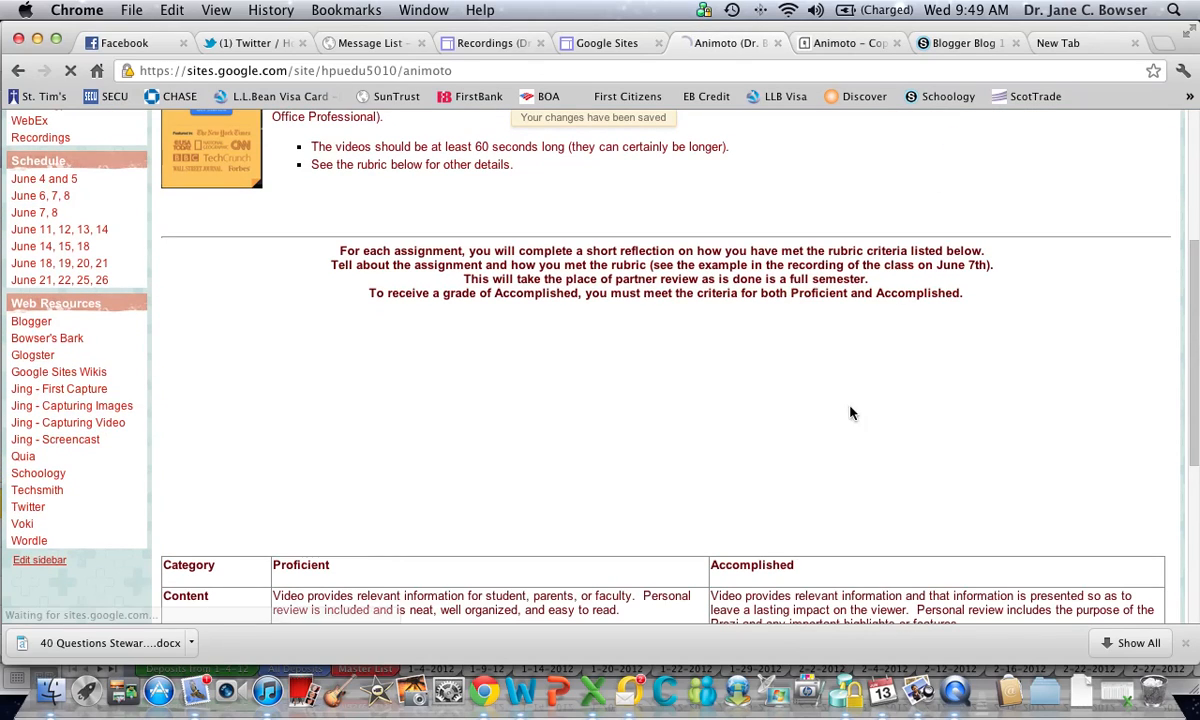
scroll(826, 426, down, 6)
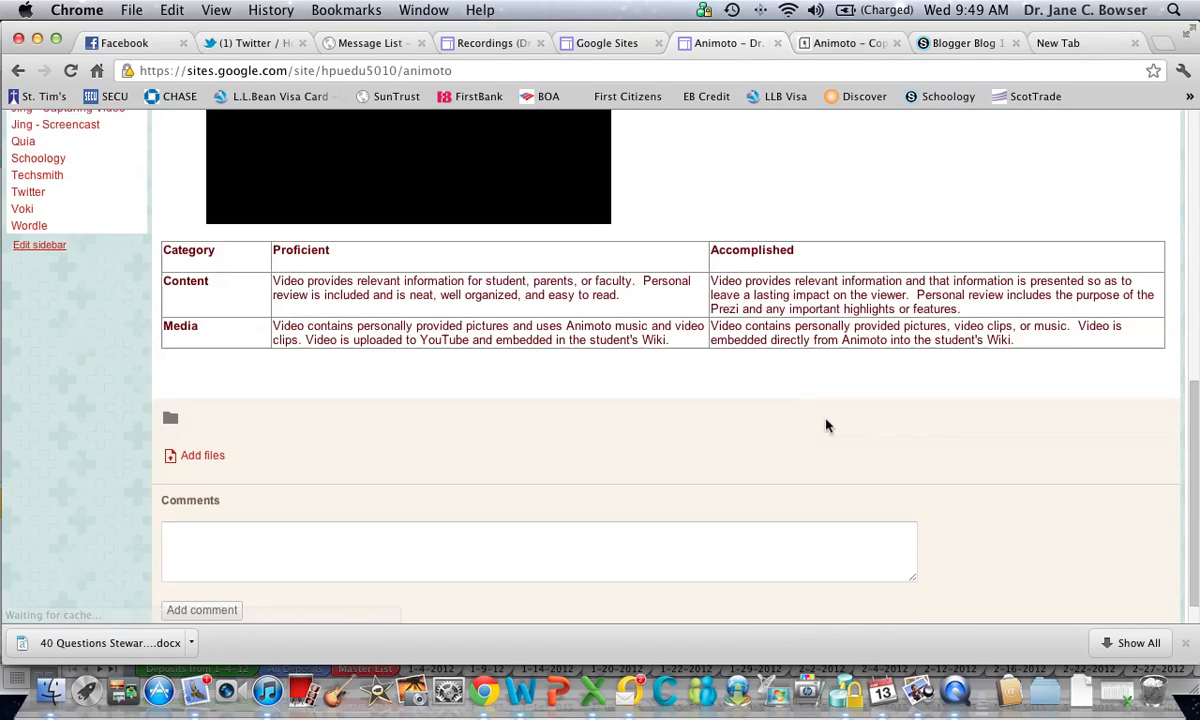
scroll(826, 426, up, 2)
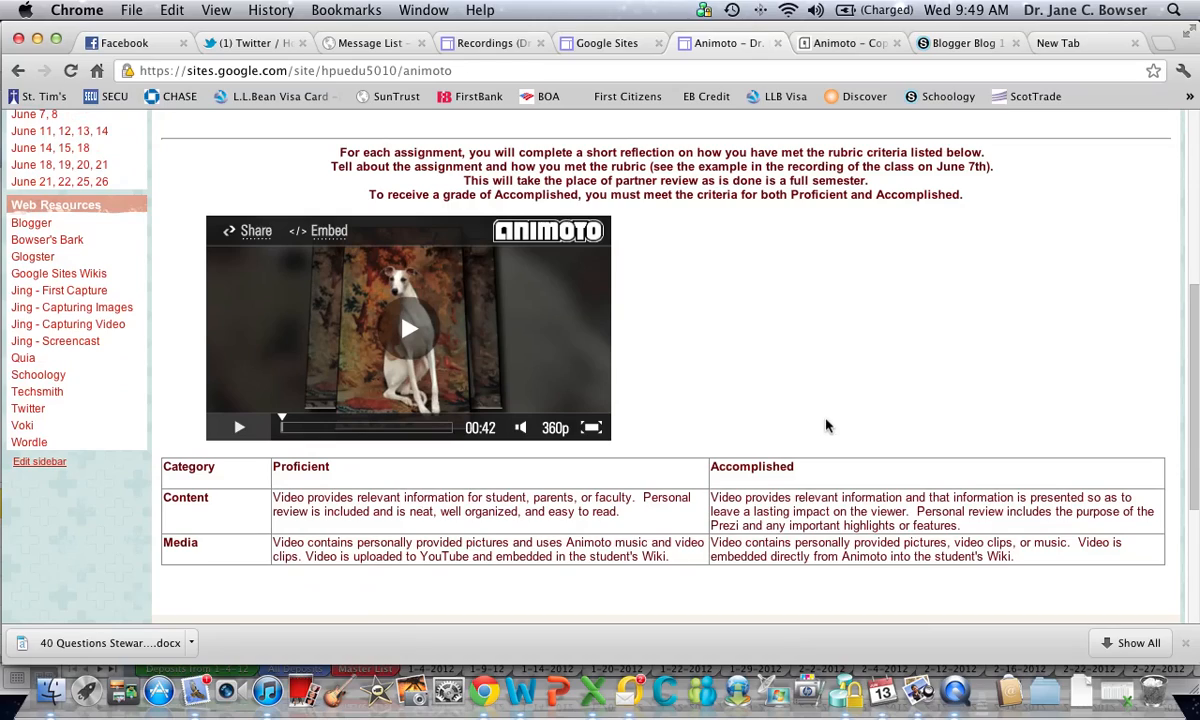